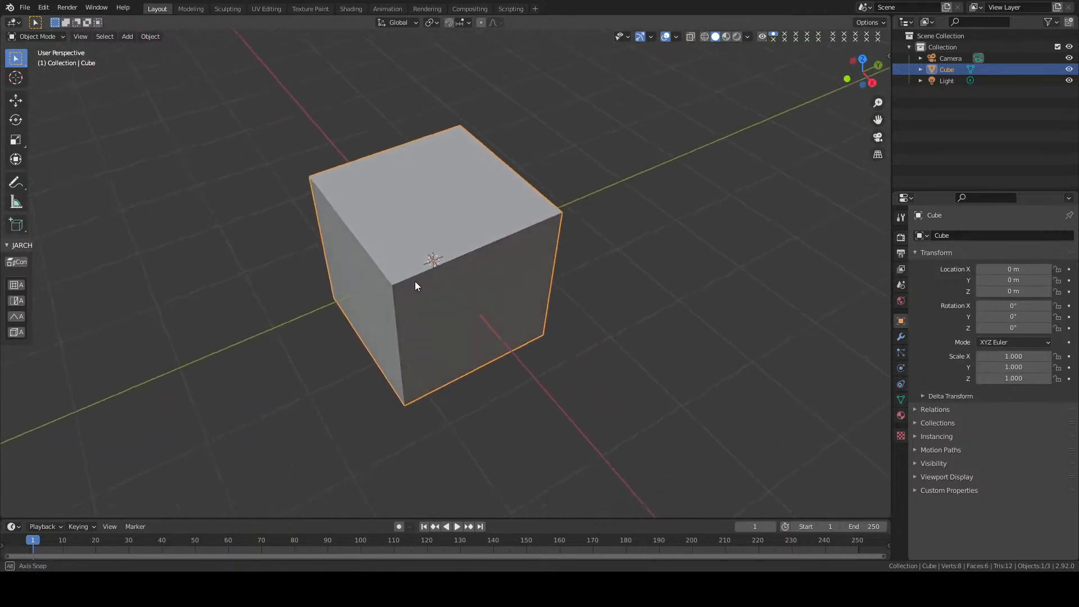
{"action": "scroll", "coordinate": [409, 280], "scroll_direction": "up", "scroll_amount": 3}
{"action": "middle_click_drag", "start_coordinate": [359, 239], "coordinate": [388, 268]}
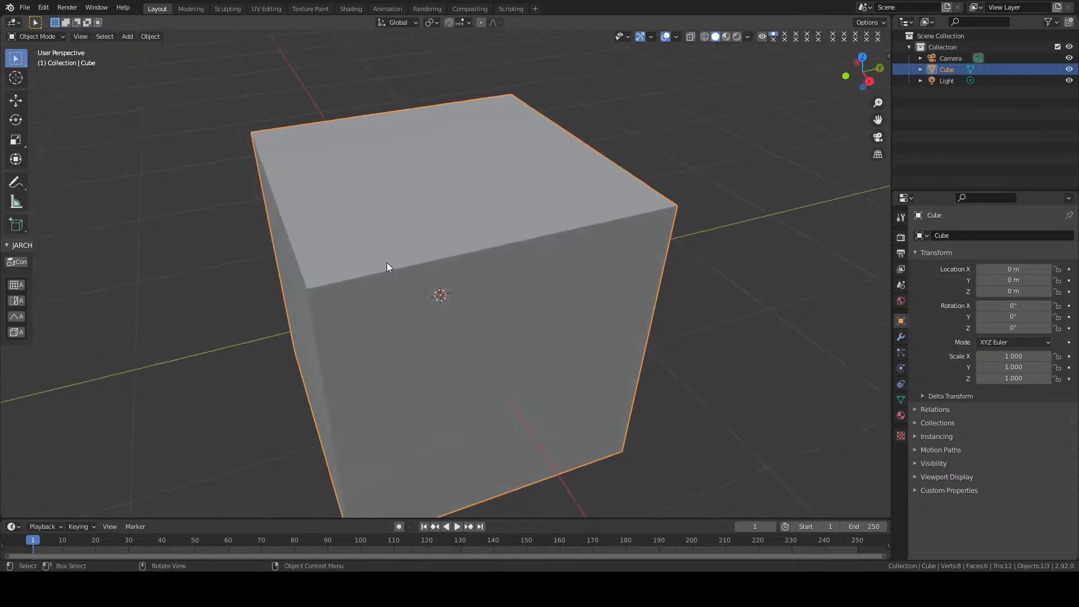
{"action": "scroll", "coordinate": [315, 231], "scroll_direction": "down", "scroll_amount": 3}
{"action": "middle_click_drag", "start_coordinate": [315, 231], "coordinate": [412, 217]}
{"action": "scroll", "coordinate": [455, 225], "scroll_direction": "down", "scroll_amount": 3}
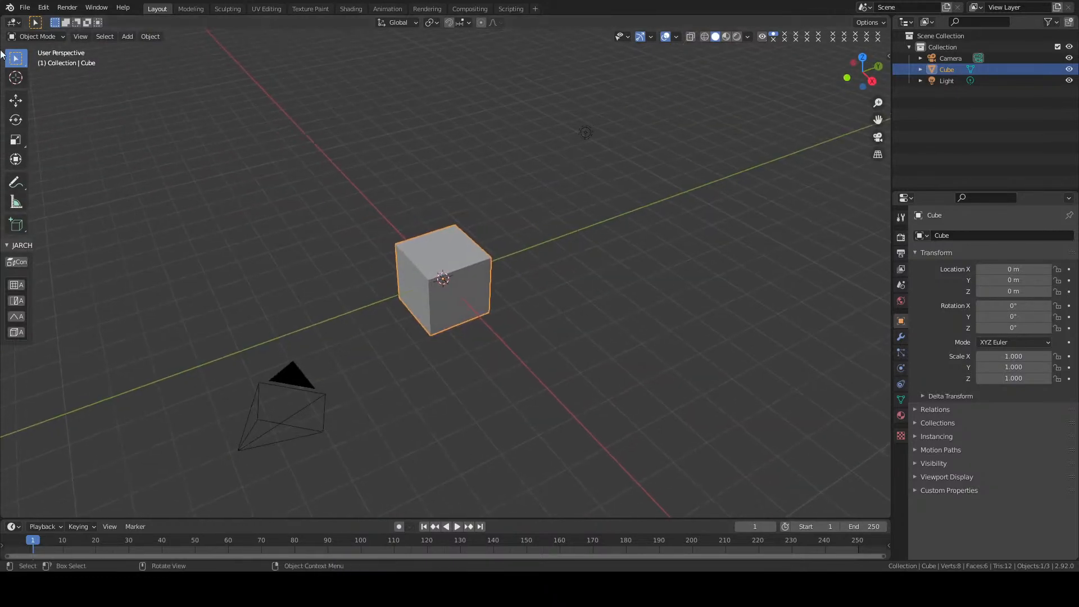
{"action": "scroll", "coordinate": [389, 227], "scroll_direction": "up", "scroll_amount": 4}
{"action": "scroll", "coordinate": [414, 231], "scroll_direction": "up", "scroll_amount": 4}
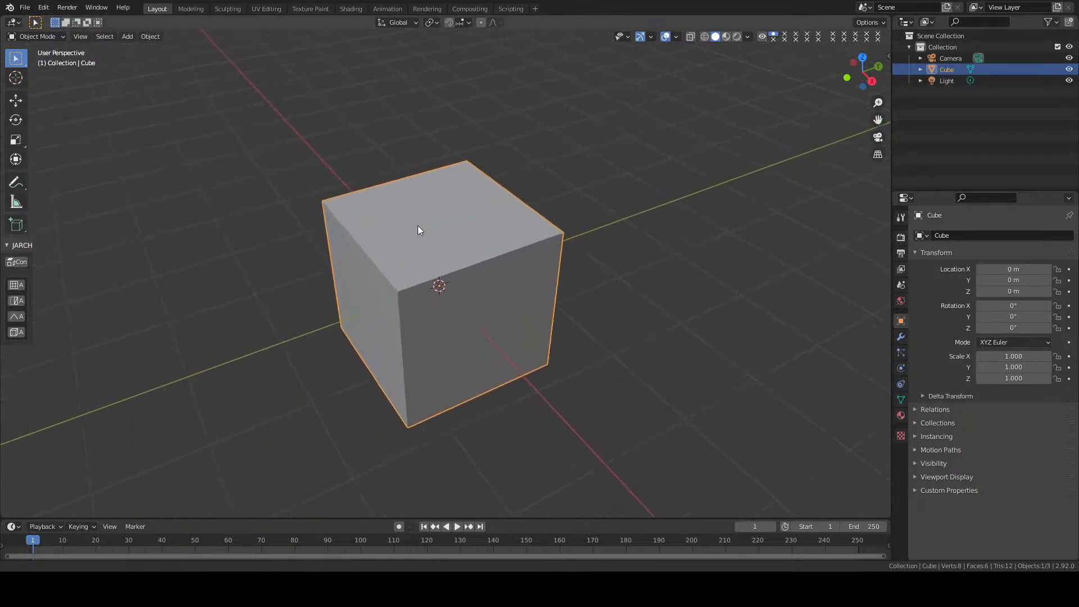
{"action": "middle_click_drag", "start_coordinate": [417, 217], "coordinate": [392, 194]}
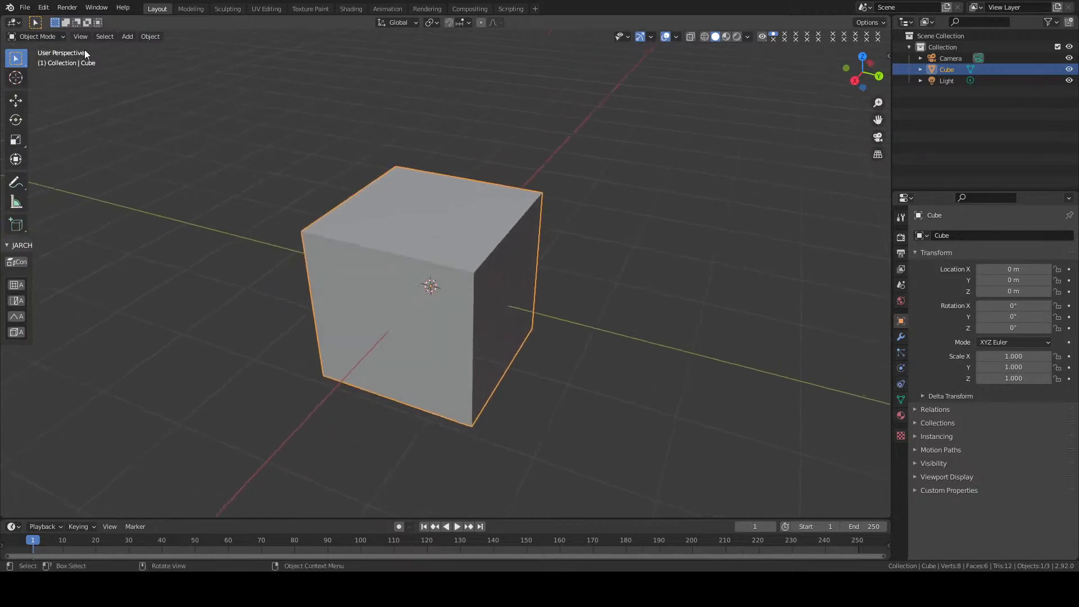
{"action": "middle_click_drag", "start_coordinate": [220, 161], "coordinate": [292, 186]}
Open the Preferences window
{"action": "left_click", "coordinate": [43, 7]}
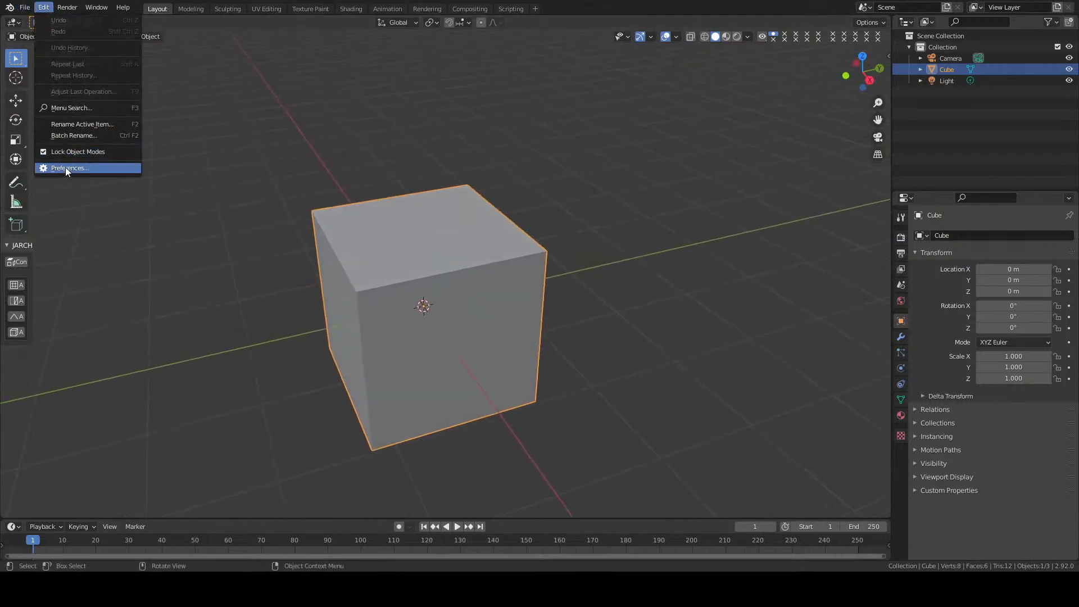
{"action": "left_click", "coordinate": [65, 167]}
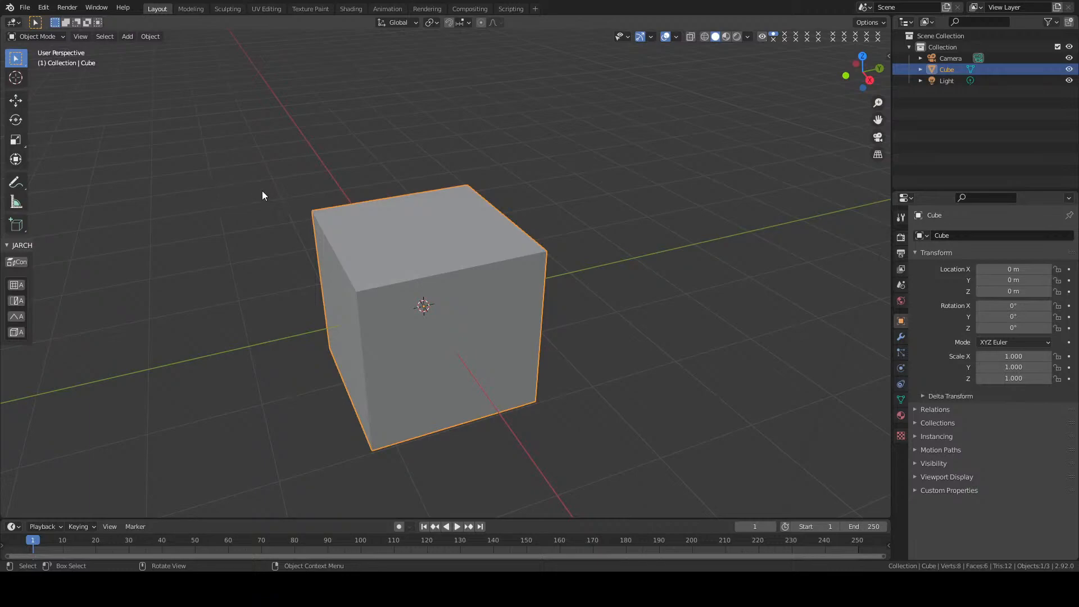
Cut rectangular sections through the cube's front corner and front side with the Difference cutting tool
{"action": "middle_click_drag", "start_coordinate": [403, 241], "coordinate": [473, 233]}
{"action": "key", "text": "ctrl+shift+x"}
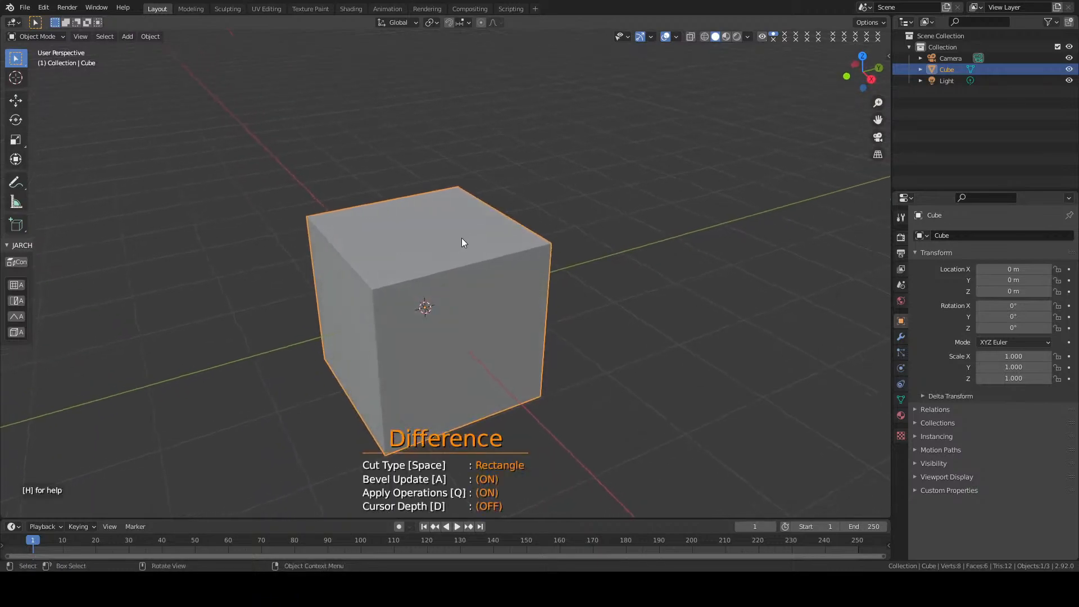
{"action": "left_click_drag", "start_coordinate": [391, 287], "coordinate": [421, 252]}
{"action": "mouse_move", "coordinate": [389, 303]}
{"action": "middle_mouse_down"}
{"action": "mouse_move", "coordinate": [393, 317]}
{"action": "mouse_move", "coordinate": [388, 304]}
{"action": "middle_mouse_up"}
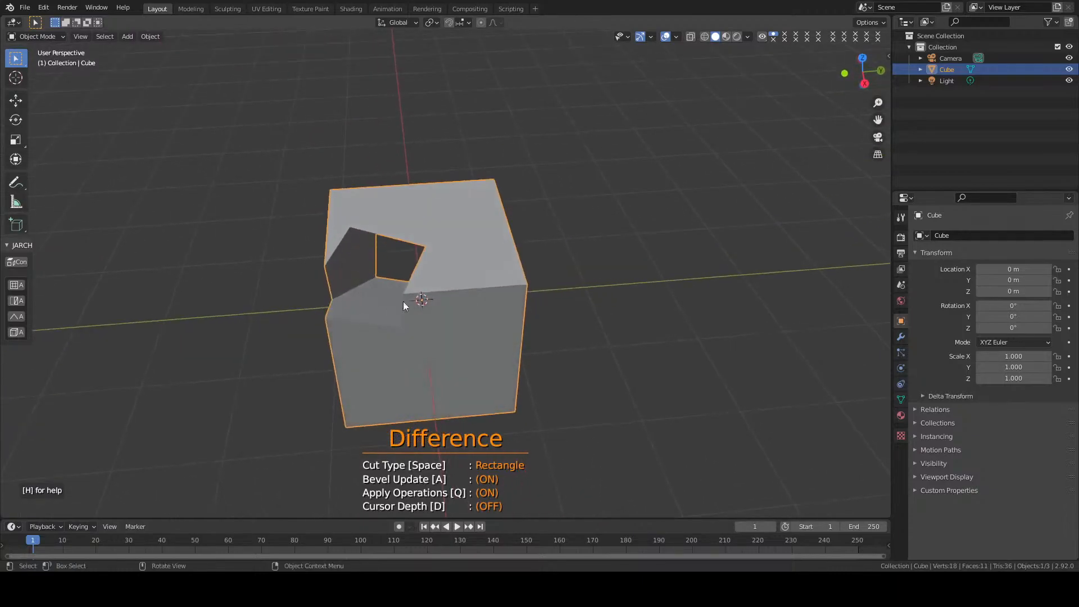
{"action": "left_click_drag", "start_coordinate": [471, 268], "coordinate": [565, 332]}
{"action": "middle_click_drag", "start_coordinate": [564, 332], "coordinate": [489, 203]}
Try two more rectangular Difference cuts near the cube's upper edge and undo them
{"action": "left_click_drag", "start_coordinate": [488, 192], "coordinate": [531, 264]}
{"action": "middle_click_drag", "start_coordinate": [531, 264], "coordinate": [499, 217]}
{"action": "left_click_drag", "start_coordinate": [478, 196], "coordinate": [529, 260]}
{"action": "middle_click_drag", "start_coordinate": [529, 260], "coordinate": [492, 275]}
{"action": "key", "text": "ctrl+z"}
{"action": "key", "text": "ctrl+z"}
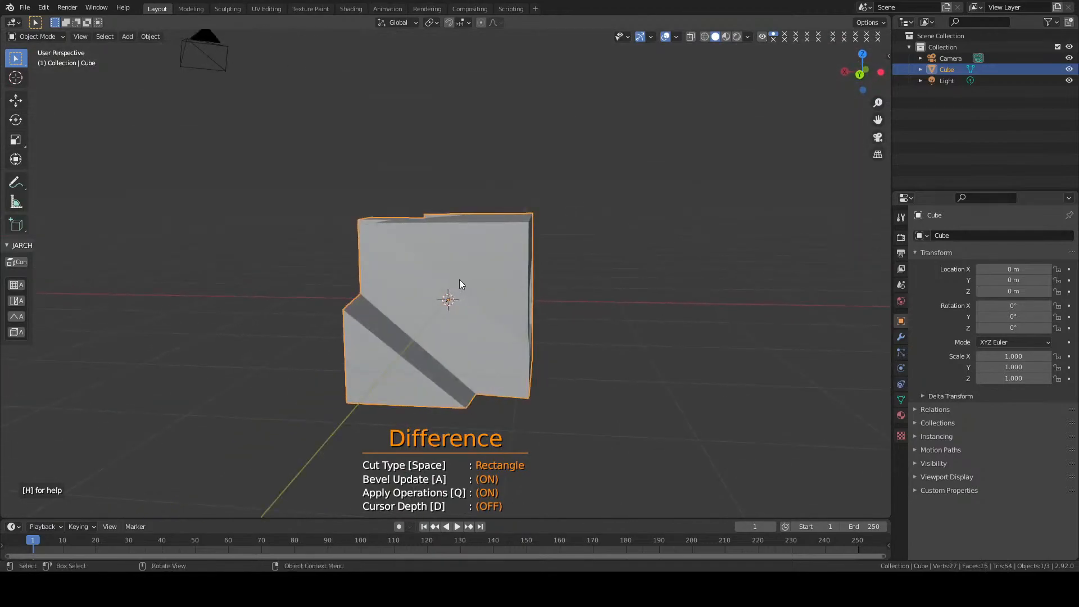
Carve further rectangular notches and openings into the cube from several viewing angles with Difference cuts
{"action": "left_click_drag", "start_coordinate": [487, 210], "coordinate": [548, 295]}
{"action": "middle_click_drag", "start_coordinate": [548, 295], "coordinate": [471, 320]}
{"action": "left_click_drag", "start_coordinate": [471, 320], "coordinate": [487, 357]}
{"action": "middle_click_drag", "start_coordinate": [487, 357], "coordinate": [477, 320]}
{"action": "left_click_drag", "start_coordinate": [477, 319], "coordinate": [482, 332]}
{"action": "middle_click_drag", "start_coordinate": [490, 338], "coordinate": [477, 312]}
{"action": "left_click_drag", "start_coordinate": [483, 344], "coordinate": [491, 359]}
{"action": "mouse_move", "coordinate": [491, 360]}
{"action": "middle_mouse_down"}
{"action": "mouse_move", "coordinate": [445, 364]}
{"action": "mouse_move", "coordinate": [511, 386]}
{"action": "mouse_move", "coordinate": [494, 378]}
{"action": "middle_mouse_up"}
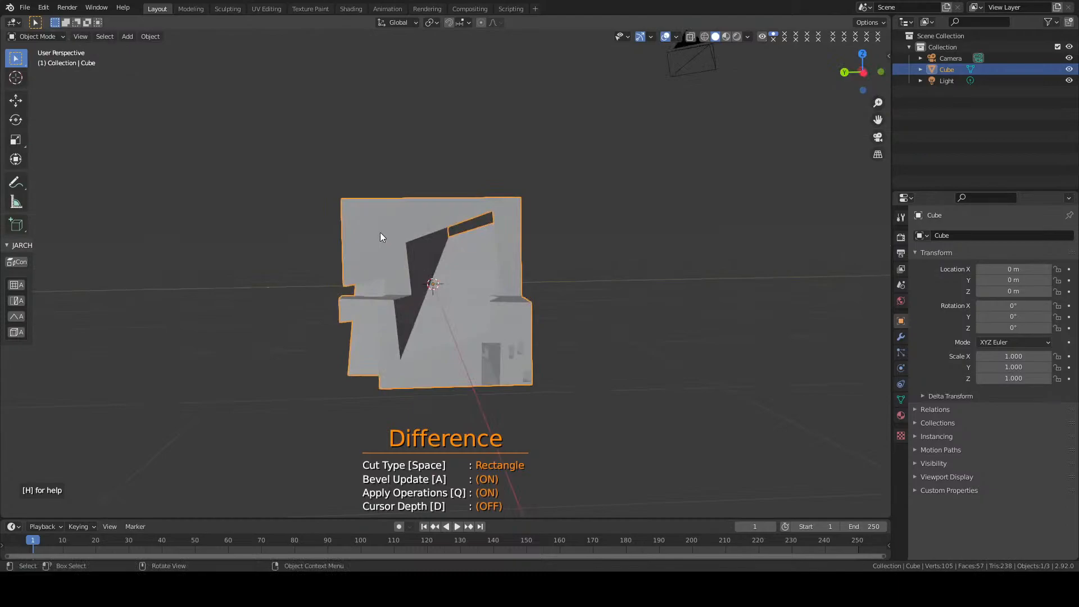
{"action": "middle_click_drag", "start_coordinate": [362, 269], "coordinate": [468, 283]}
{"action": "left_click_drag", "start_coordinate": [439, 265], "coordinate": [437, 265]}
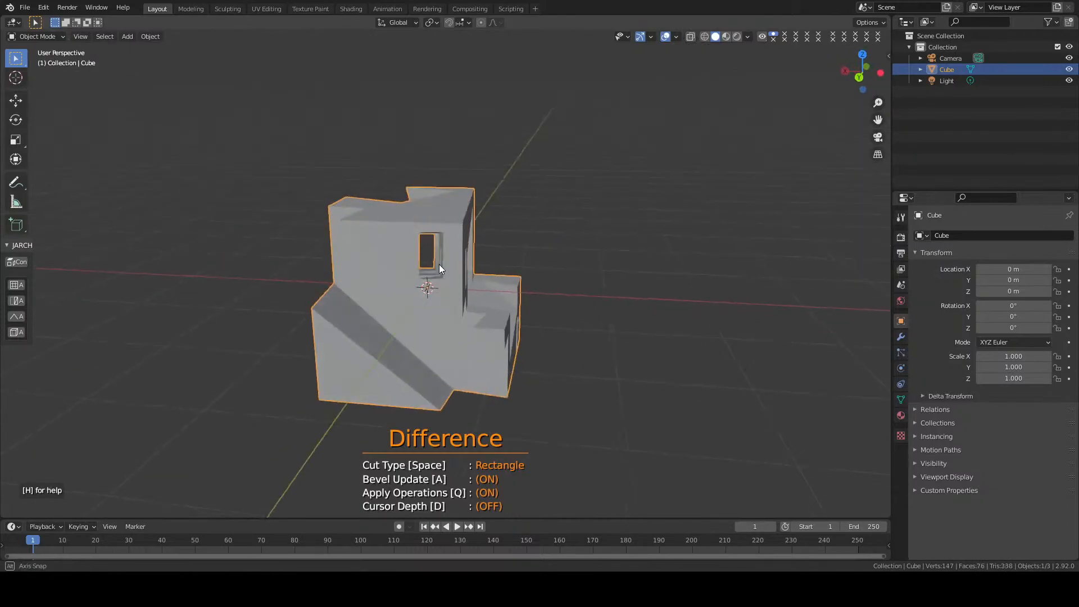
{"action": "middle_click_drag", "start_coordinate": [436, 265], "coordinate": [533, 260]}
{"action": "middle_click_drag", "start_coordinate": [392, 265], "coordinate": [569, 281]}
Try a vertex bevel on an upper corner of the carved cube in Edit Mode
{"action": "key", "text": "Tab"}
{"action": "key", "text": "Tab"}
{"action": "key", "text": "g"}
{"action": "right_click", "coordinate": [545, 277]}
{"action": "key", "text": "Tab"}
{"action": "key", "text": "1"}
{"action": "left_click", "coordinate": [461, 231]}
{"action": "key", "text": "ctrl+shift+b"}
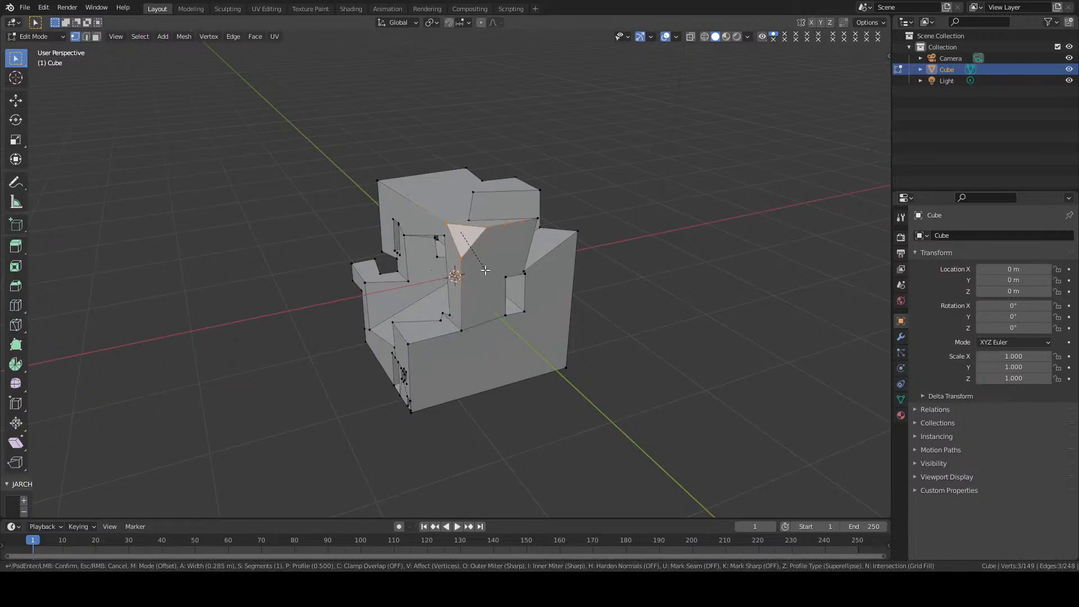
{"action": "key", "text": "Escape"}
{"action": "key", "text": "Tab"}
{"action": "middle_click_drag", "start_coordinate": [494, 263], "coordinate": [348, 258]}
{"action": "key", "text": "g"}
{"action": "key", "text": "z"}
{"action": "right_click", "coordinate": [544, 270]}
{"action": "middle_click_drag", "start_coordinate": [545, 269], "coordinate": [337, 279]}
{"action": "key", "text": "g"}
{"action": "right_click", "coordinate": [401, 267]}
Delete the carved cube and add a JARCH Vis flooring object
{"action": "key", "text": "x"}
{"action": "mouse_move", "coordinate": [401, 267]}
{"action": "middle_mouse_down"}
{"action": "mouse_move", "coordinate": [376, 251]}
{"action": "mouse_move", "coordinate": [349, 267]}
{"action": "mouse_move", "coordinate": [386, 231]}
{"action": "mouse_move", "coordinate": [397, 254]}
{"action": "mouse_move", "coordinate": [380, 275]}
{"action": "mouse_move", "coordinate": [397, 270]}
{"action": "middle_mouse_up"}
{"action": "left_click", "coordinate": [377, 252]}
{"action": "left_click", "coordinate": [23, 272]}
{"action": "middle_click_drag", "start_coordinate": [465, 296], "coordinate": [433, 284]}
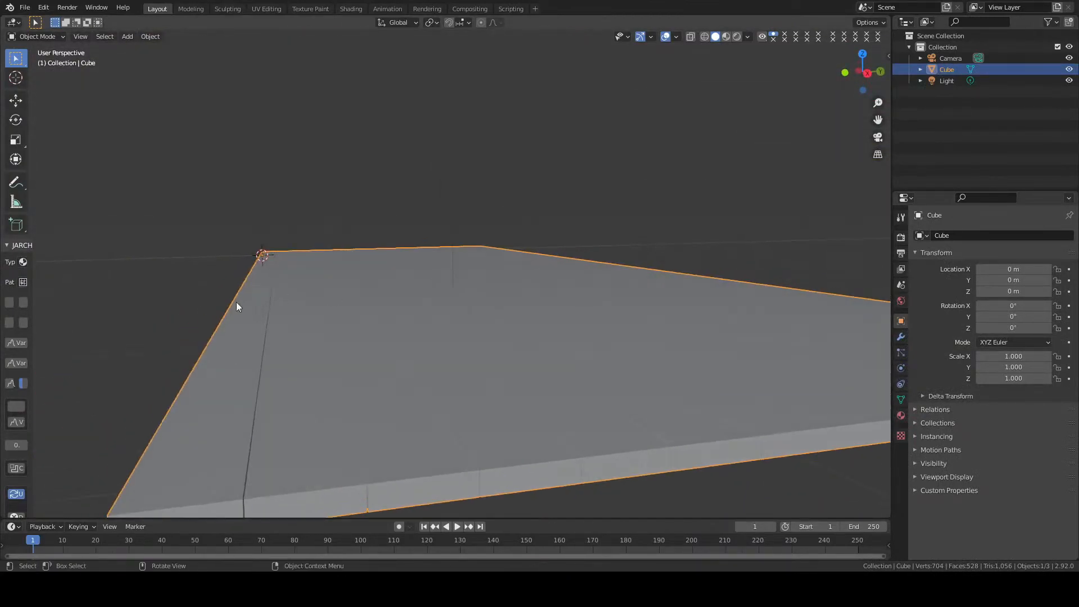
Set the floorboards' thickness to 0.016 m and the gap between them to 0.002604 m
{"action": "left_click_drag", "start_coordinate": [30, 334], "coordinate": [158, 334]}
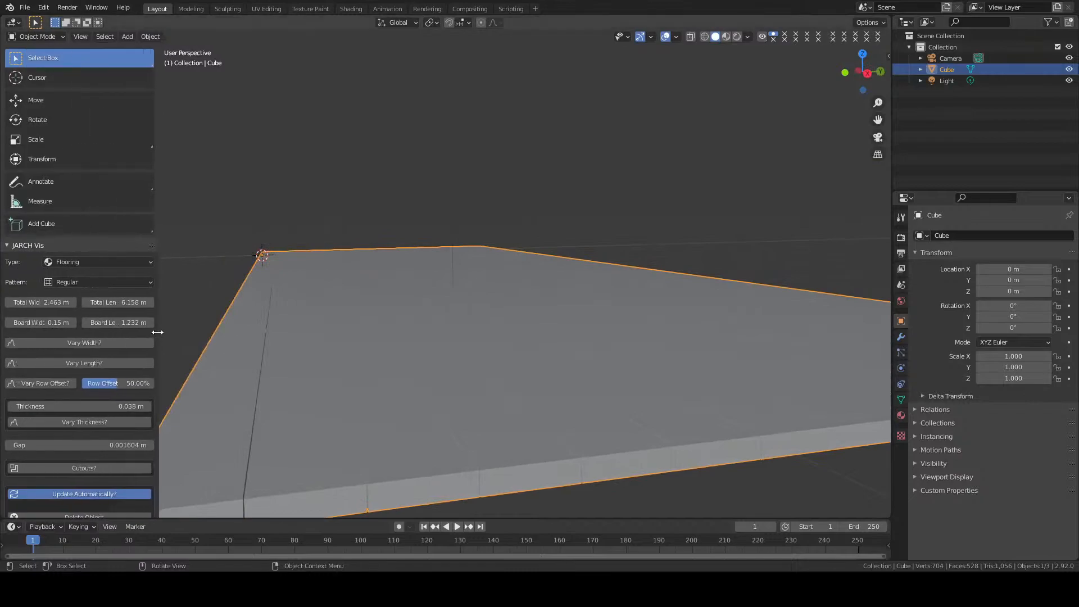
{"action": "left_click_drag", "start_coordinate": [60, 407], "coordinate": [52, 405]}
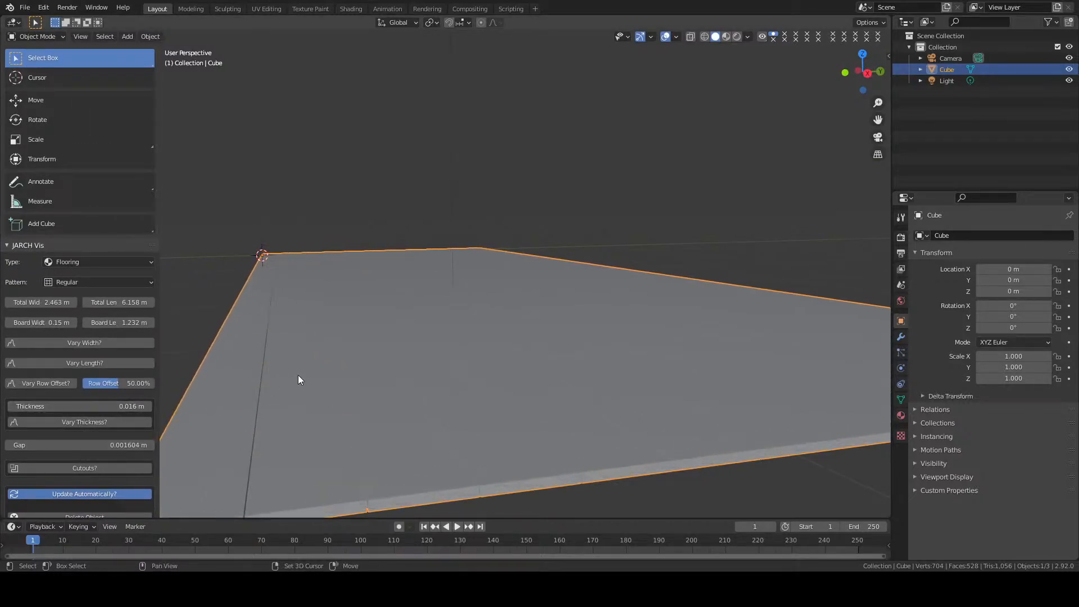
{"action": "middle_click_drag", "start_coordinate": [294, 317], "coordinate": [147, 447]}
{"action": "mouse_move", "coordinate": [117, 445]}
{"action": "left_mouse_down"}
{"action": "mouse_move", "coordinate": [157, 445]}
{"action": "mouse_move", "coordinate": [126, 438]}
{"action": "left_mouse_up"}
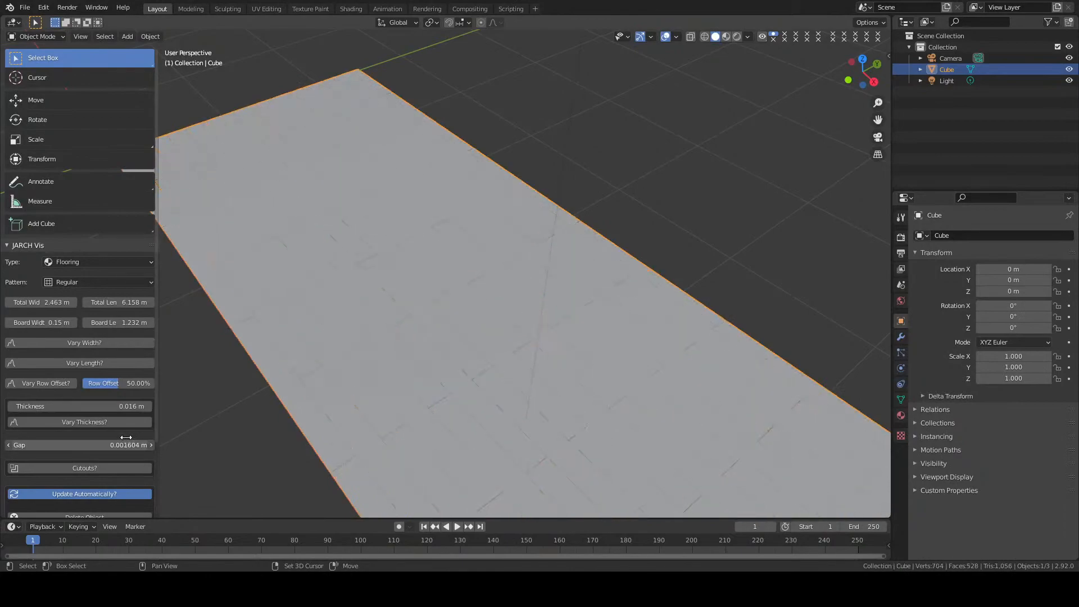
{"action": "middle_click_drag", "start_coordinate": [333, 289], "coordinate": [215, 288]}
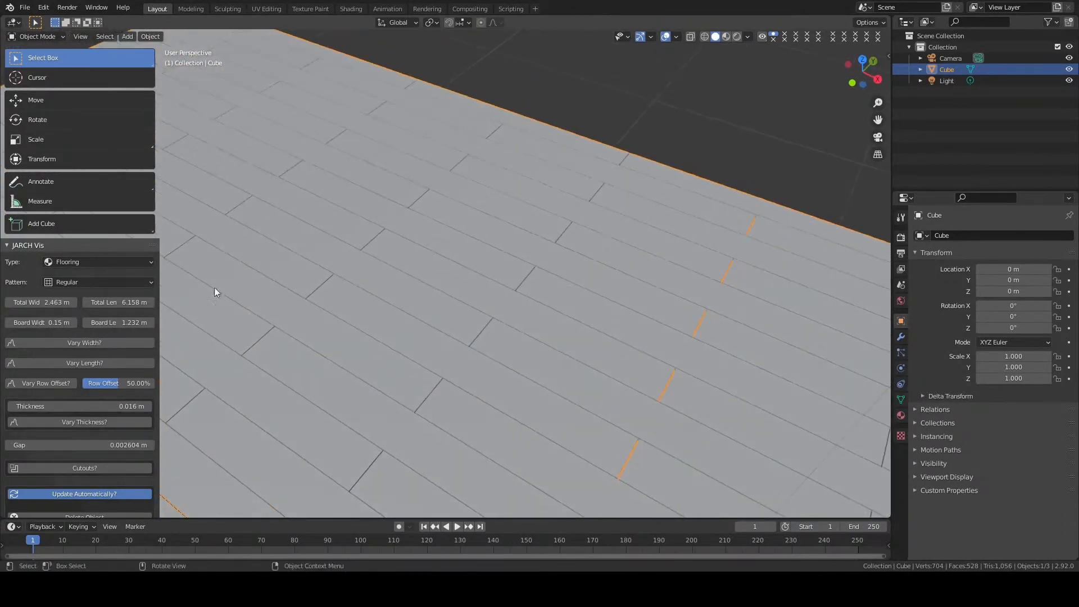
Switch the flooring from the Regular pattern to Herringbone
{"action": "left_click", "coordinate": [112, 263]}
{"action": "left_click", "coordinate": [109, 281]}
{"action": "left_click", "coordinate": [88, 319]}
{"action": "scroll", "coordinate": [308, 272], "scroll_direction": "down", "scroll_amount": 5}
{"action": "middle_click_drag", "start_coordinate": [308, 270], "coordinate": [413, 295]}
Try the Checkerboard, Hexagons and Octagons patterns on the flooring
{"action": "left_click", "coordinate": [136, 284]}
{"action": "left_click", "coordinate": [106, 309]}
{"action": "left_click", "coordinate": [99, 281]}
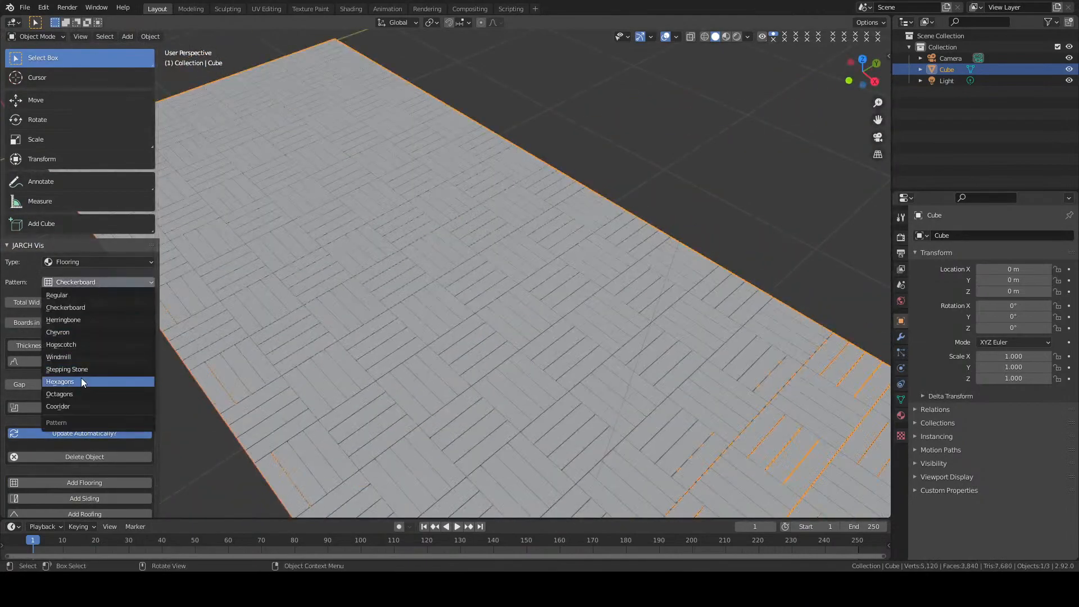
{"action": "left_click", "coordinate": [80, 381]}
{"action": "left_click", "coordinate": [112, 285]}
{"action": "left_click", "coordinate": [73, 390]}
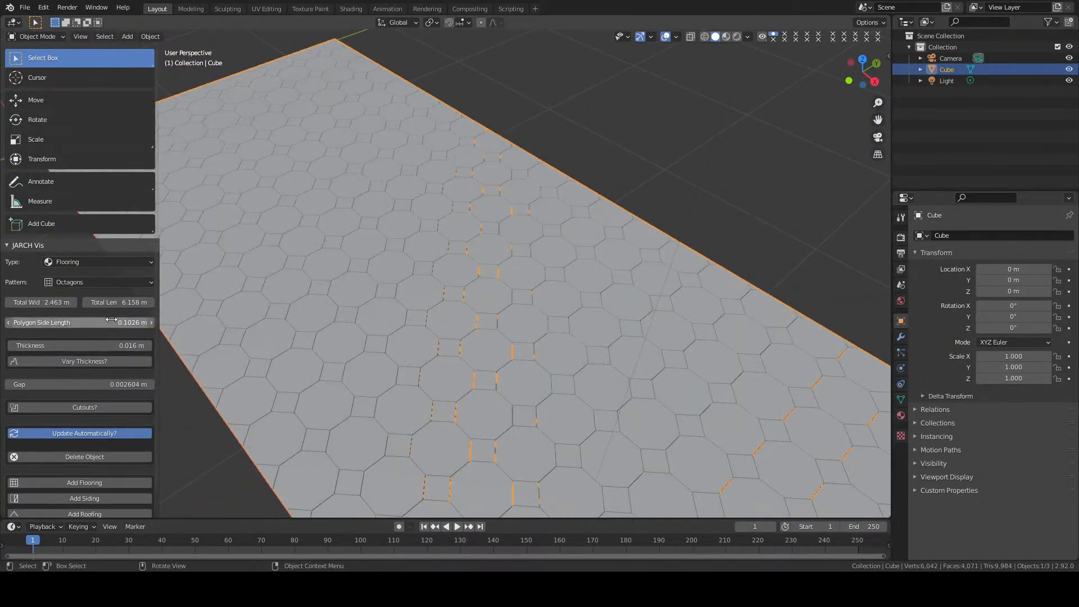
Set the flooring pattern to Herringbone and its total width to 4.873 m
{"action": "left_click", "coordinate": [90, 284]}
{"action": "left_click", "coordinate": [112, 281]}
{"action": "left_click", "coordinate": [85, 321]}
{"action": "scroll", "coordinate": [366, 346], "scroll_direction": "down", "scroll_amount": 2}
{"action": "middle_click_drag", "start_coordinate": [367, 347], "coordinate": [325, 336]}
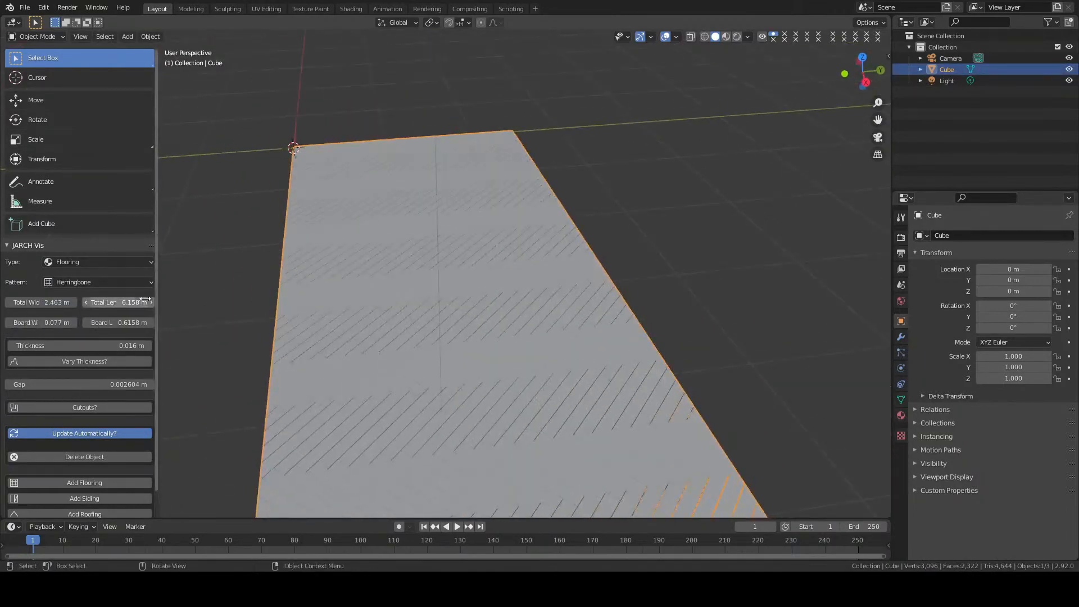
{"action": "left_click_drag", "start_coordinate": [53, 303], "coordinate": [195, 301]}
{"action": "mouse_move", "coordinate": [195, 301]}
{"action": "middle_mouse_down"}
{"action": "mouse_move", "coordinate": [388, 253]}
{"action": "mouse_move", "coordinate": [588, 275]}
{"action": "mouse_move", "coordinate": [471, 237]}
{"action": "mouse_move", "coordinate": [490, 253]}
{"action": "mouse_move", "coordinate": [526, 213]}
{"action": "middle_mouse_up"}
Examine the herringbone flooring's surface and overall shape from several angles and distances
{"action": "key", "text": "shift+z"}
{"action": "key", "text": "shift+z"}
{"action": "scroll", "coordinate": [526, 213], "scroll_direction": "down", "scroll_amount": 5}
{"action": "key", "text": "g"}
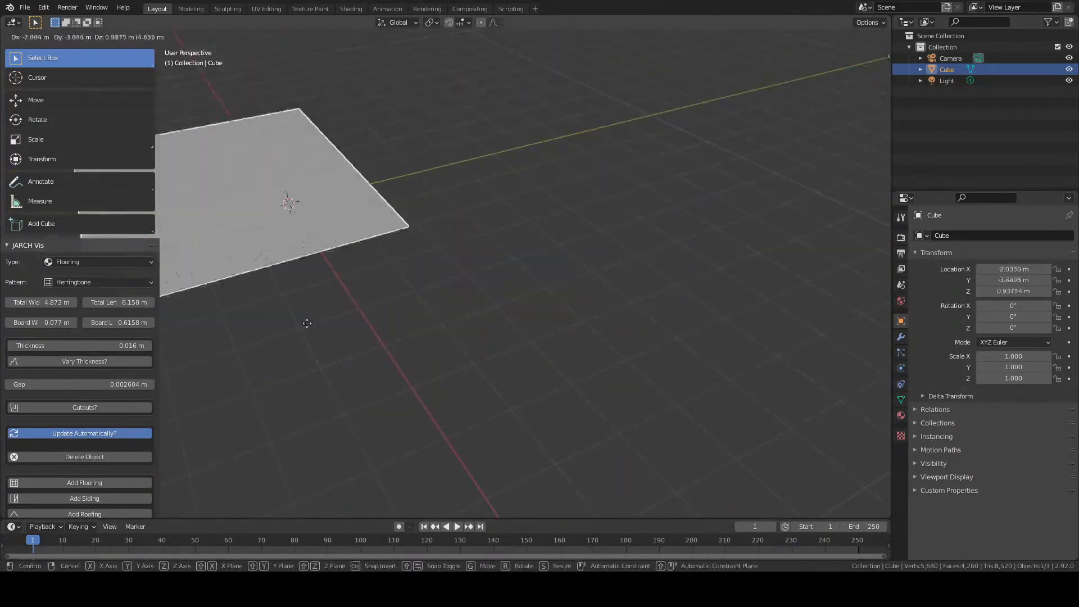
{"action": "right_click", "coordinate": [452, 263]}
{"action": "middle_click_drag", "start_coordinate": [452, 264], "coordinate": [437, 235]}
{"action": "scroll", "coordinate": [436, 234], "scroll_direction": "up", "scroll_amount": 3}
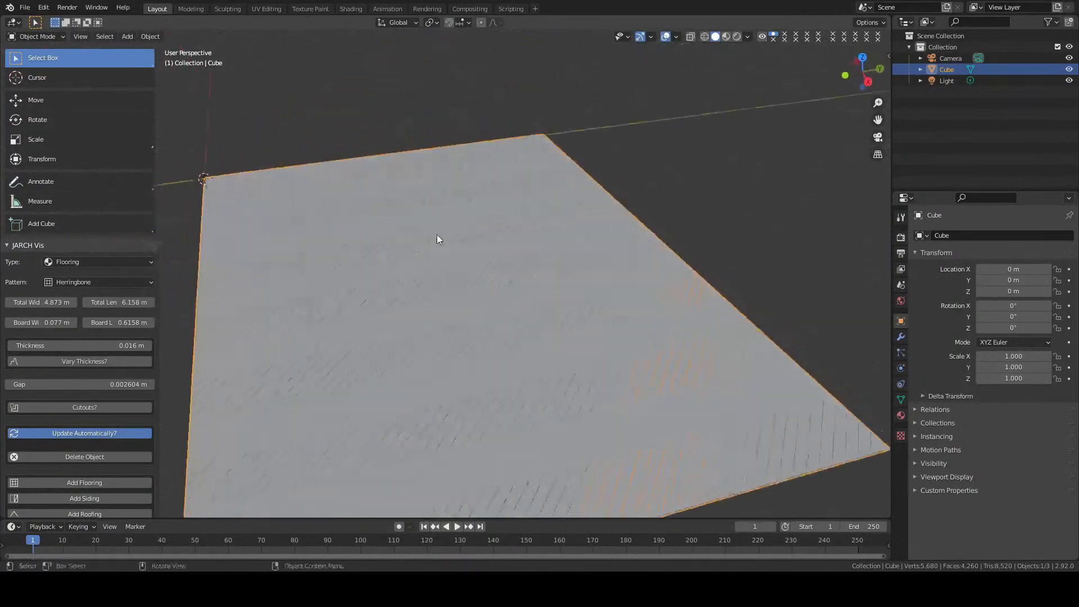
{"action": "scroll", "coordinate": [436, 234], "scroll_direction": "down", "scroll_amount": 3}
{"action": "middle_click_drag", "start_coordinate": [429, 282], "coordinate": [534, 187]}
{"action": "left_click", "coordinate": [535, 187]}
{"action": "middle_click_drag", "start_coordinate": [325, 224], "coordinate": [399, 255]}
Delete the herringbone flooring and add a JARCH Vis roofing object
{"action": "left_click", "coordinate": [369, 254]}
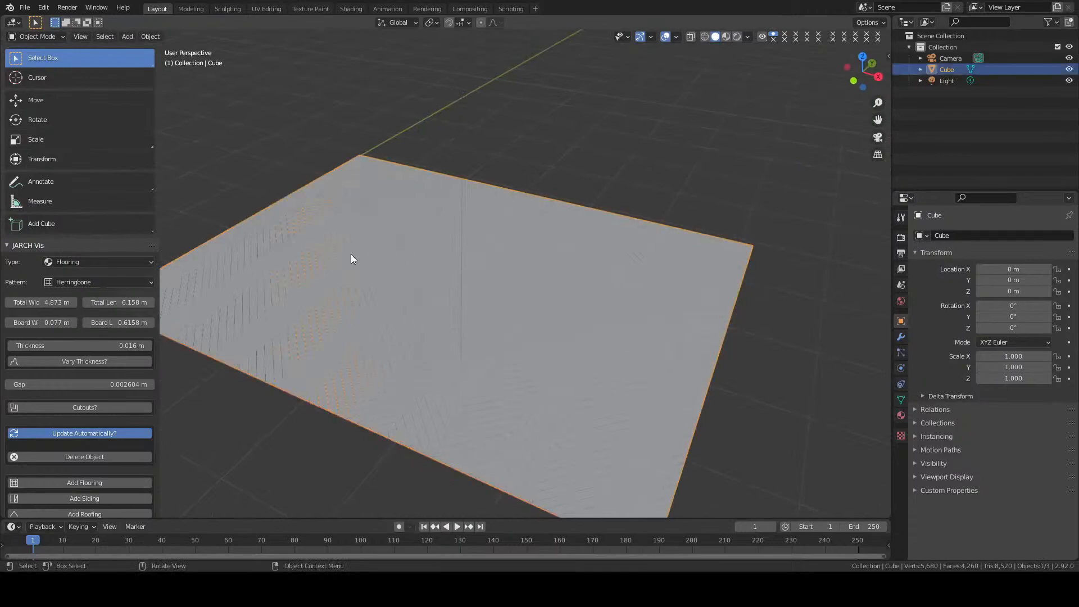
{"action": "key", "text": "Delete"}
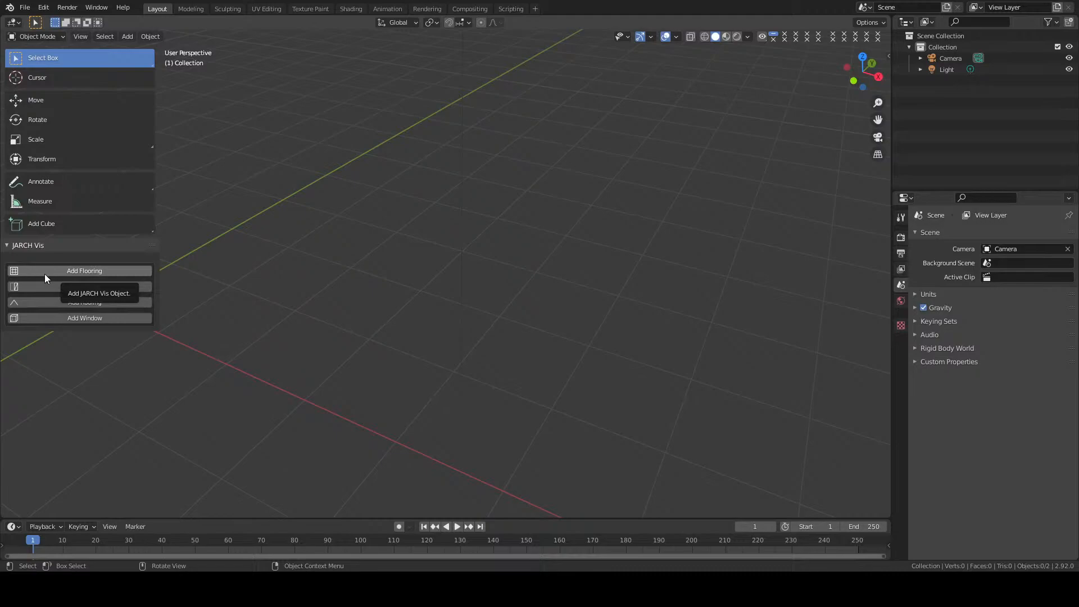
{"action": "left_click", "coordinate": [100, 301]}
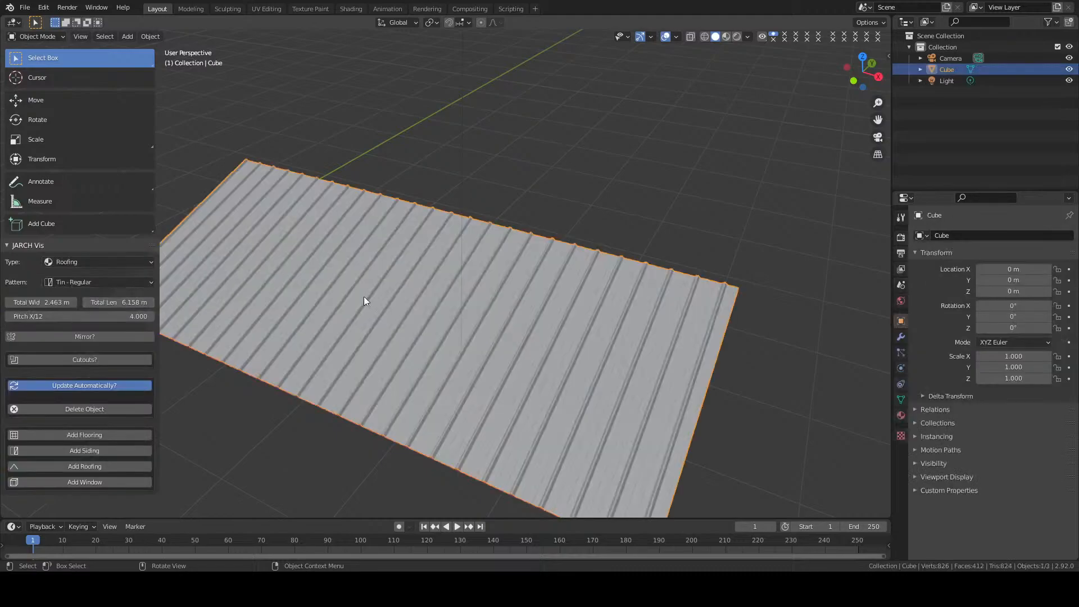
{"action": "middle_click_drag", "start_coordinate": [415, 272], "coordinate": [86, 276]}
Set the roofing pattern to Tin - Angular and view its ribs up close
{"action": "left_click", "coordinate": [86, 281]}
{"action": "left_click", "coordinate": [80, 295]}
{"action": "middle_click_drag", "start_coordinate": [280, 309], "coordinate": [281, 247]}
{"action": "scroll", "coordinate": [407, 277], "scroll_direction": "up", "scroll_amount": 4}
Set the roofing pattern to Shingles - 3 Tab
{"action": "left_click", "coordinate": [80, 281]}
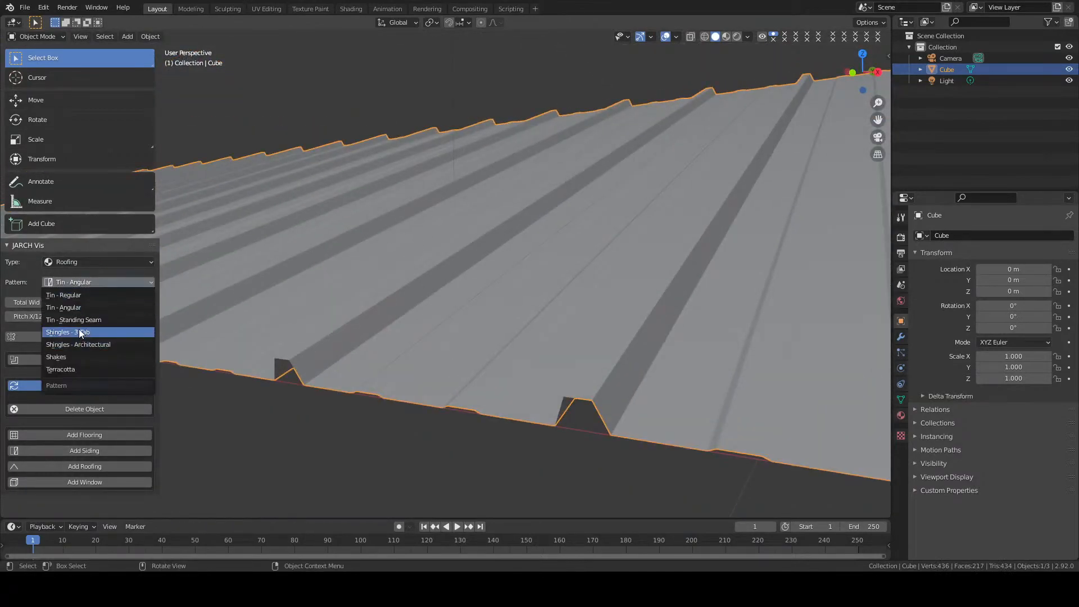
{"action": "left_click", "coordinate": [79, 330]}
{"action": "scroll", "coordinate": [501, 236], "scroll_direction": "down", "scroll_amount": 6}
{"action": "middle_click_drag", "start_coordinate": [472, 284], "coordinate": [281, 314]}
{"action": "left_click", "coordinate": [97, 261]}
{"action": "left_click", "coordinate": [97, 260]}
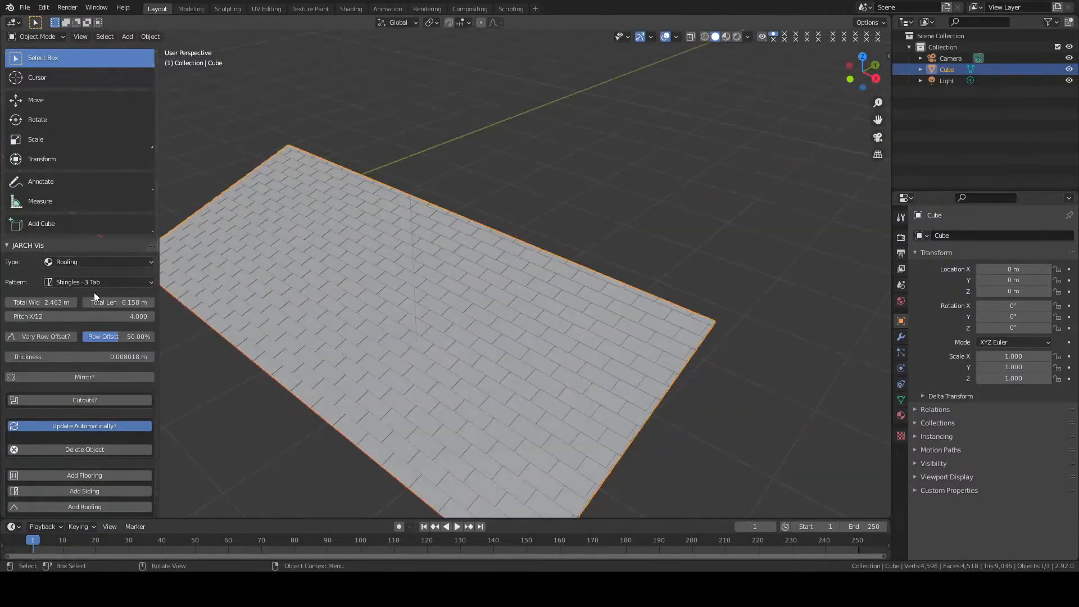
Set the shingle roof's thickness to 0.01102 m, row offset to 49.73% and pitch to 4.090
{"action": "left_click_drag", "start_coordinate": [61, 351], "coordinate": [137, 356]}
{"action": "middle_click_drag", "start_coordinate": [494, 348], "coordinate": [363, 279]}
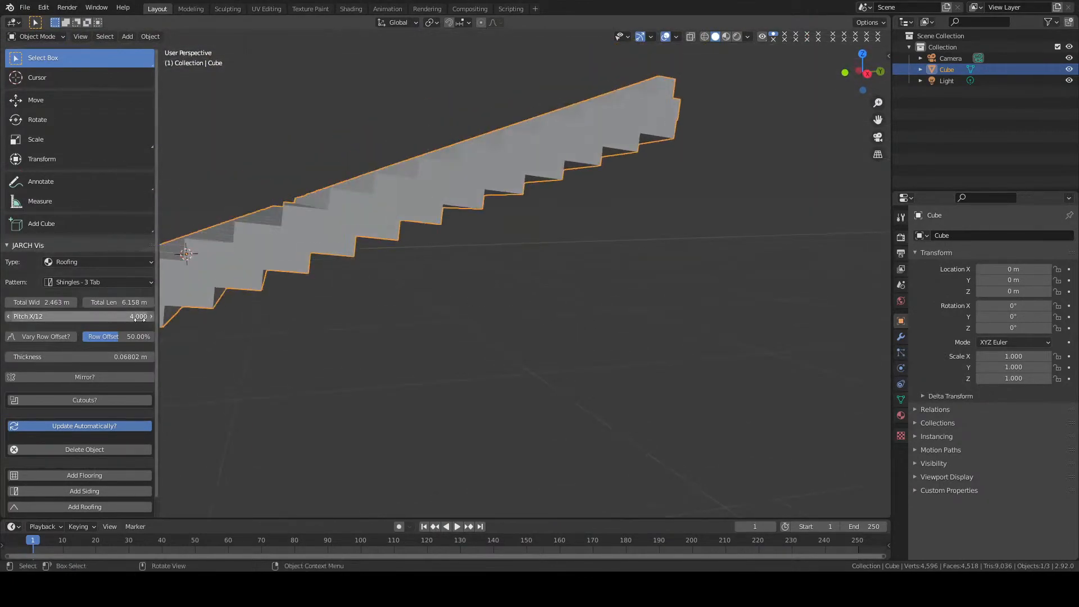
{"action": "left_click_drag", "start_coordinate": [127, 337], "coordinate": [58, 357]}
{"action": "mouse_move", "coordinate": [112, 316]}
{"action": "left_mouse_down"}
{"action": "mouse_move", "coordinate": [151, 315]}
{"action": "mouse_move", "coordinate": [124, 316]}
{"action": "left_mouse_up"}
Duplicate the shingle roof panel and place the copy about 2.48 m along the Y axis
{"action": "middle_click_drag", "start_coordinate": [264, 231], "coordinate": [364, 285]}
{"action": "scroll", "coordinate": [309, 334], "scroll_direction": "down", "scroll_amount": 5}
{"action": "key", "text": "shift+d"}
{"action": "key", "text": "y"}
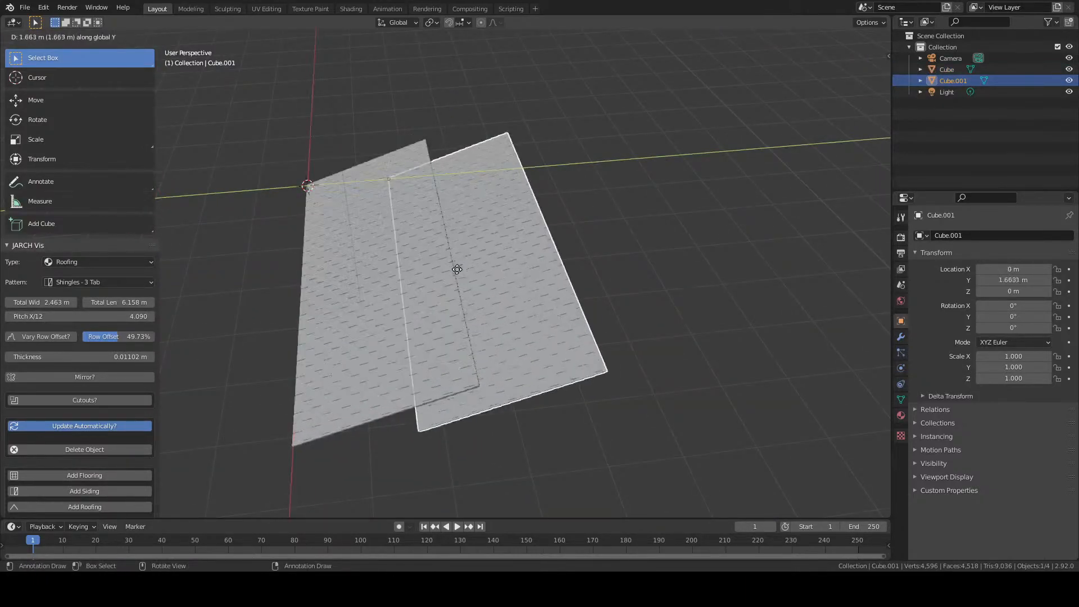
{"action": "left_click", "coordinate": [494, 259]}
Mirror the copied roof panel across Y and move it along Y to about 6.13 m
{"action": "key", "text": "ctrl+m"}
{"action": "left_click", "coordinate": [496, 260]}
{"action": "key", "text": "g"}
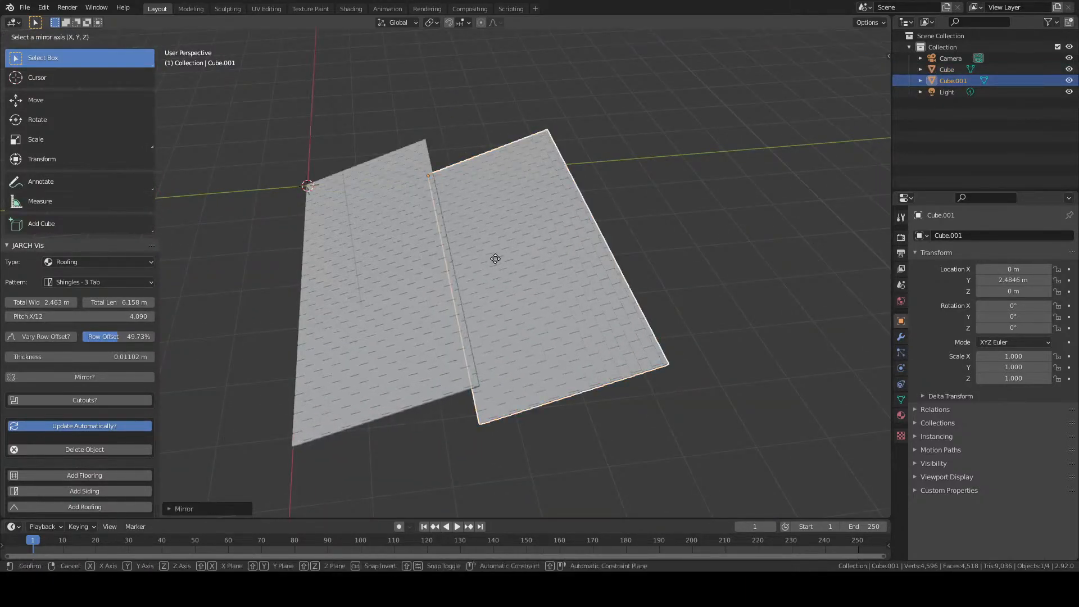
{"action": "key", "text": "y"}
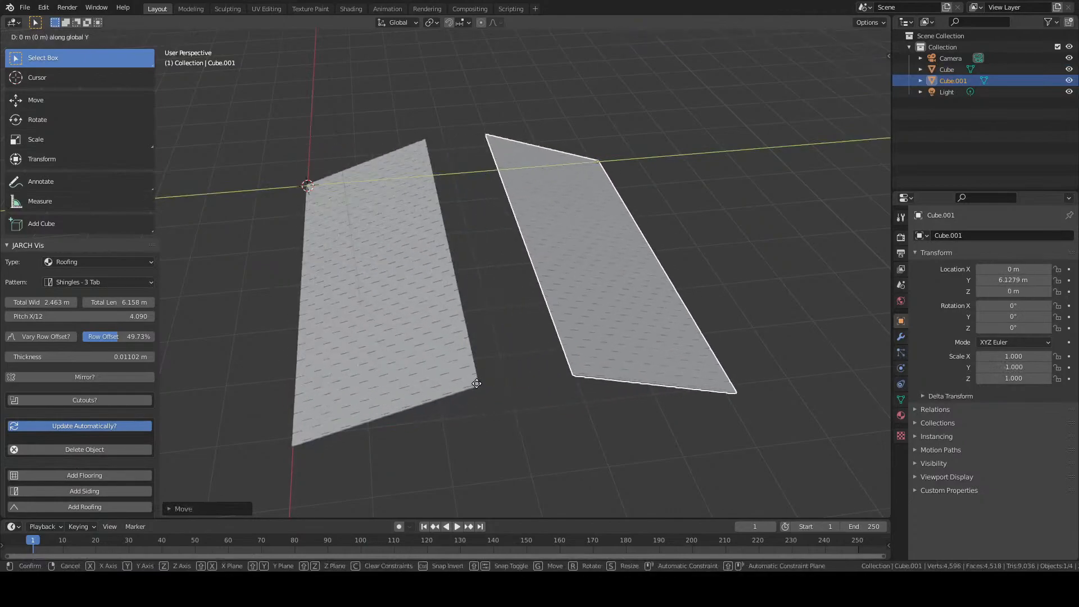
{"action": "left_click", "coordinate": [483, 356]}
Enable snapping and move the mirrored panel along Y until its upper edge meets the original panel at the ridge
{"action": "key", "text": "ctrl+shift+Tab"}
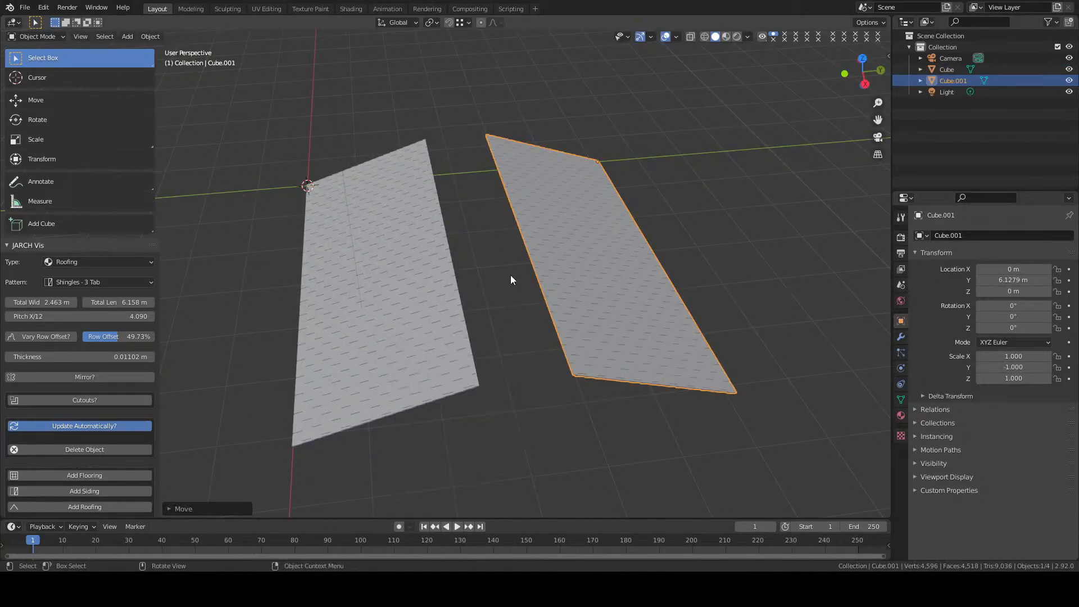
{"action": "key", "text": "g"}
{"action": "key", "text": "y"}
{"action": "left_click", "coordinate": [496, 389]}
{"action": "left_click", "coordinate": [501, 407]}
{"action": "middle_click_drag", "start_coordinate": [501, 406], "coordinate": [491, 272]}
{"action": "scroll", "coordinate": [484, 269], "scroll_direction": "down", "scroll_amount": 4}
Delete both shingle roof panels
{"action": "left_click", "coordinate": [490, 273]}
{"action": "left_click", "coordinate": [394, 267], "text": "shift"}
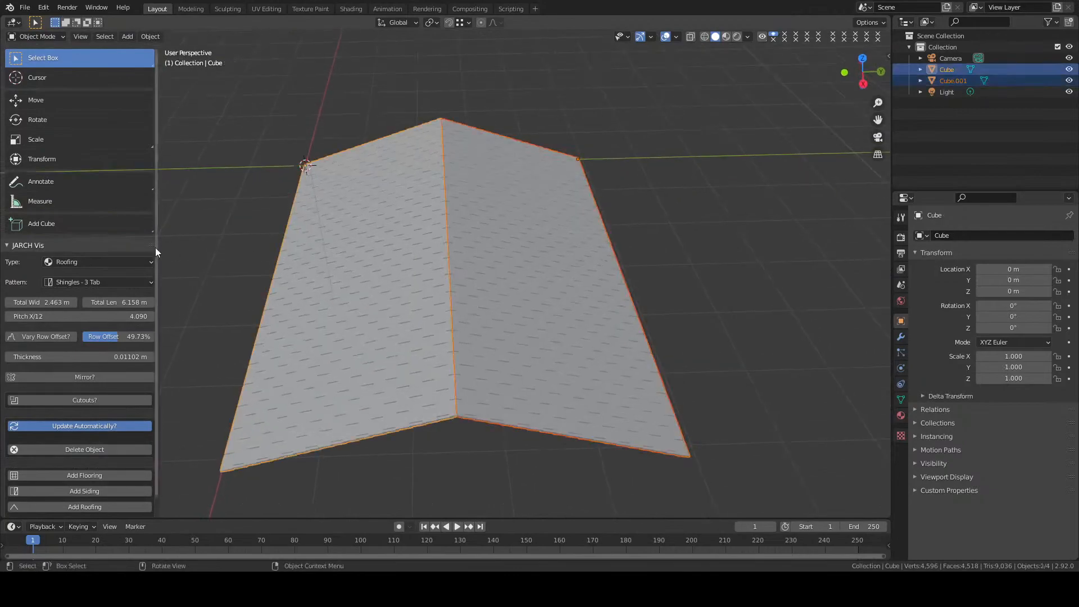
{"action": "key", "text": "Delete"}
{"action": "left_click", "coordinate": [106, 272]}
{"action": "key", "text": "Delete"}
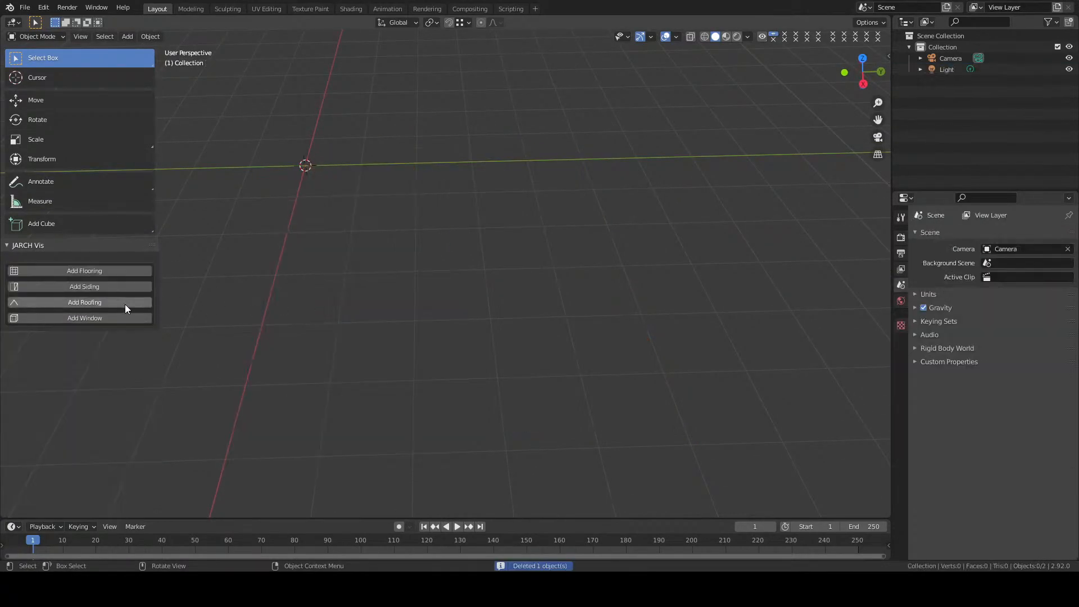
Add a JARCH Vis window with the Arch pattern and raise its roundness to 46.43%
{"action": "left_click", "coordinate": [97, 322]}
{"action": "key", "text": "KP_Decimal"}
{"action": "middle_click_drag", "start_coordinate": [316, 283], "coordinate": [343, 265]}
{"action": "left_click", "coordinate": [86, 285]}
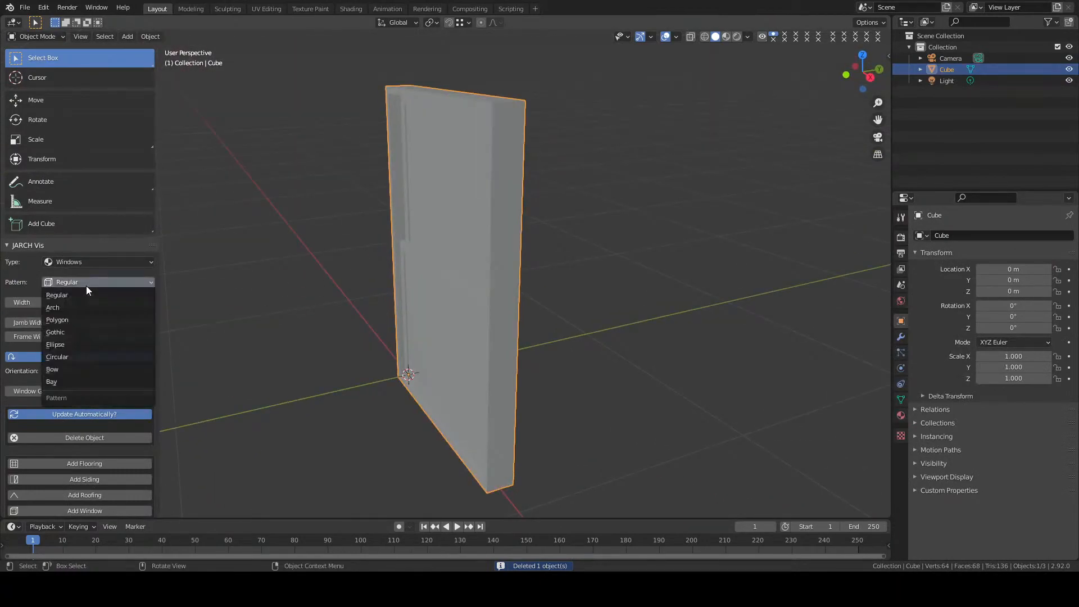
{"action": "left_click", "coordinate": [68, 309]}
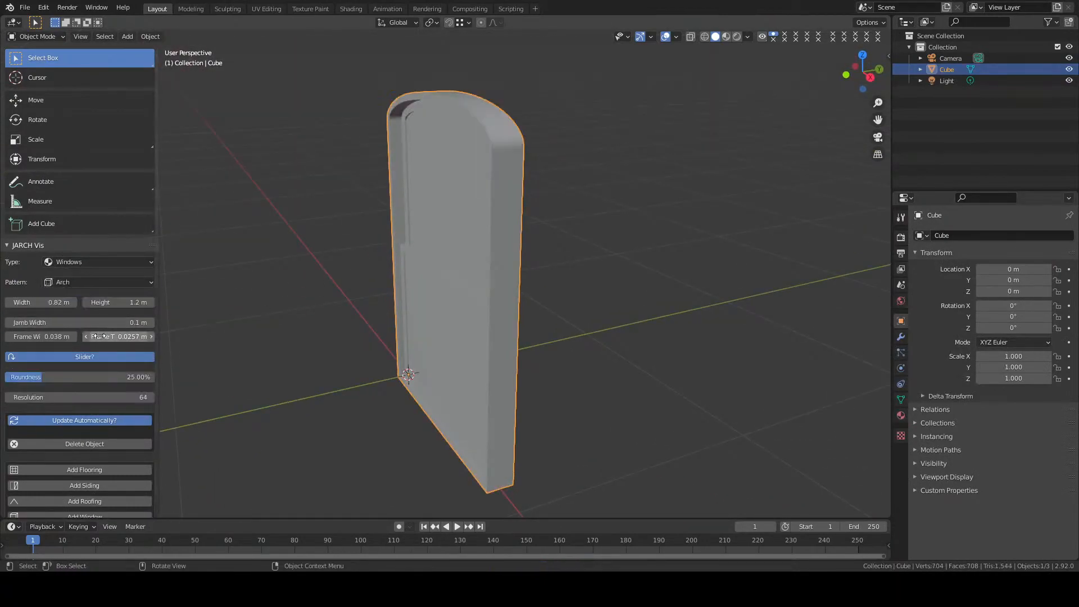
{"action": "left_click_drag", "start_coordinate": [69, 379], "coordinate": [115, 373]}
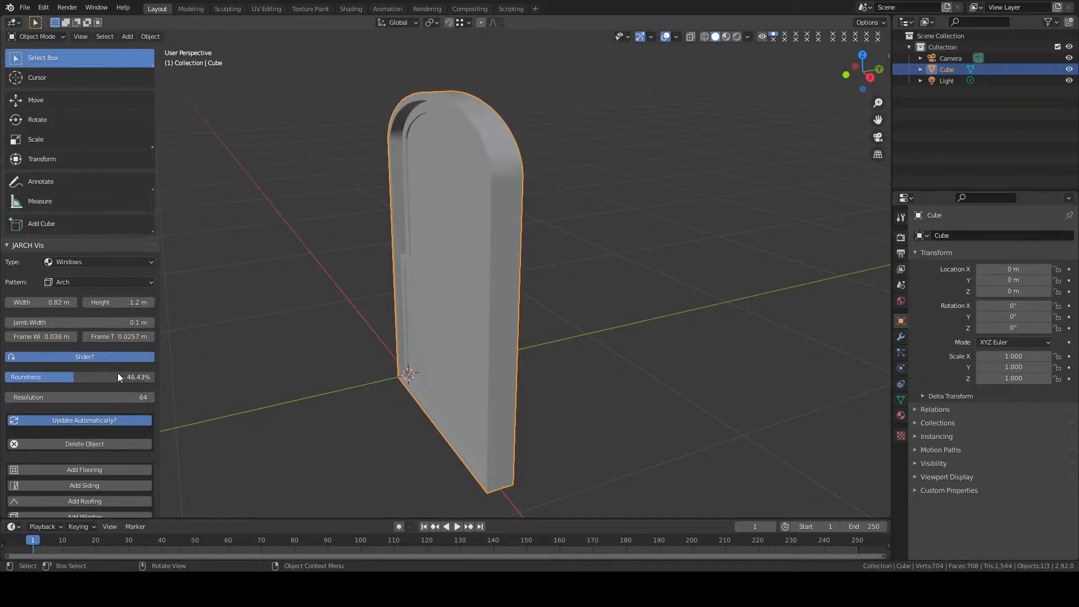
Delete everything in the scene, including the arched window, the camera and the light
{"action": "middle_click_drag", "start_coordinate": [390, 378], "coordinate": [332, 308]}
{"action": "scroll", "coordinate": [409, 313], "scroll_direction": "up", "scroll_amount": 5}
{"action": "key", "text": "a"}
{"action": "key", "text": "x"}
{"action": "left_click", "coordinate": [410, 311]}
Add a new JARCH Vis window and set its pattern to Gothic
{"action": "left_click", "coordinate": [85, 320]}
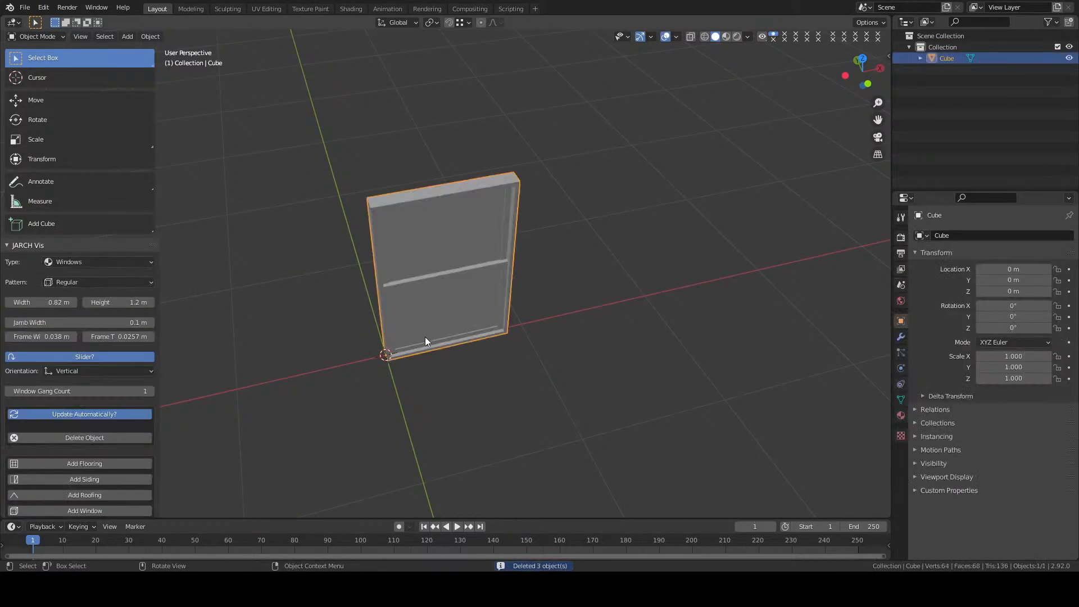
{"action": "middle_click_drag", "start_coordinate": [422, 344], "coordinate": [214, 320]}
{"action": "left_click", "coordinate": [86, 283]}
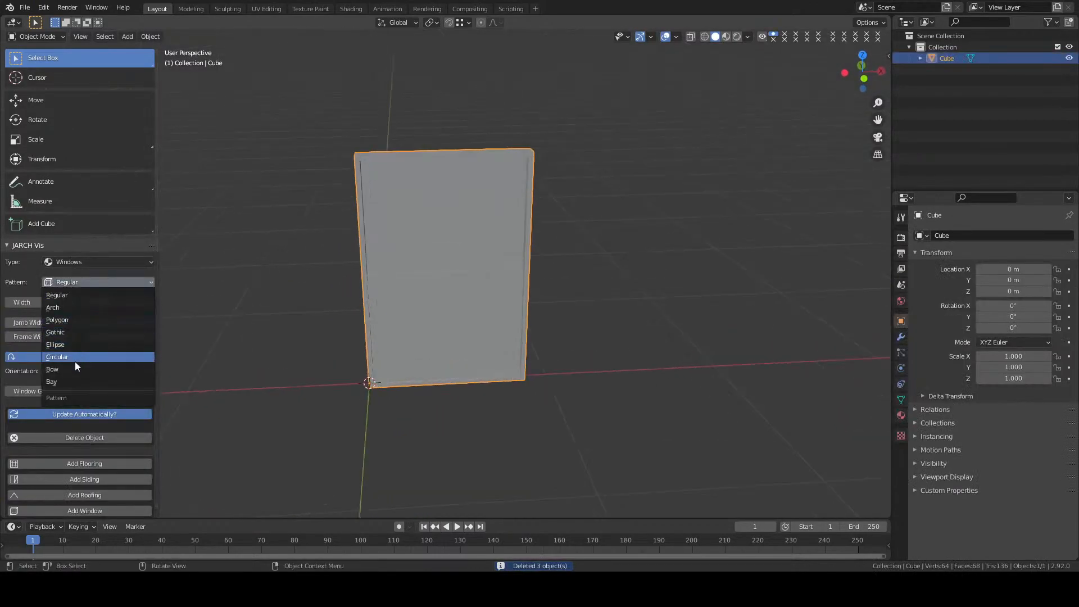
{"action": "left_click", "coordinate": [56, 332]}
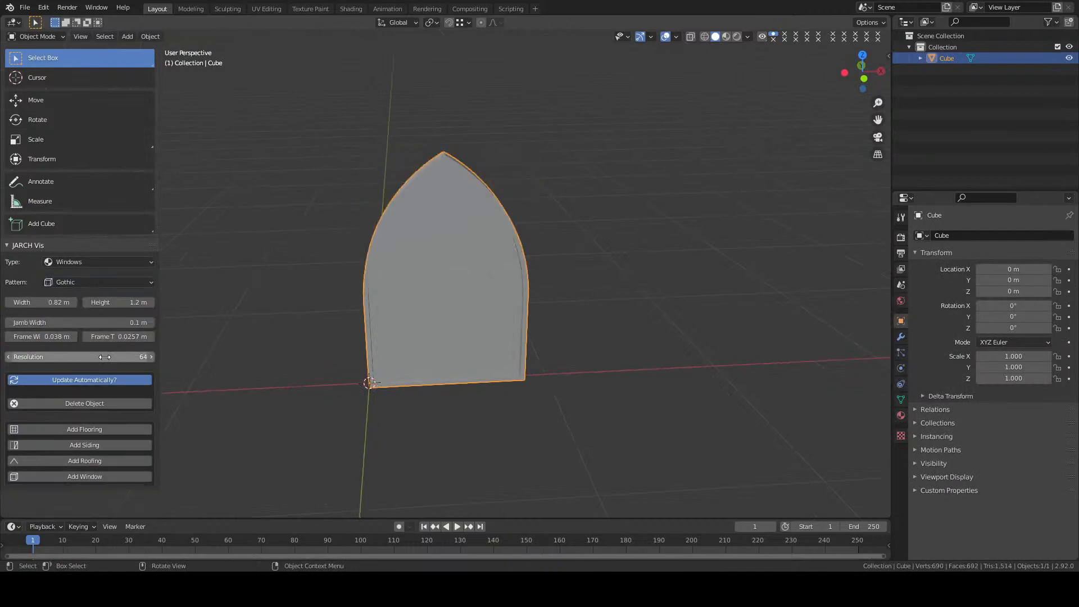
{"action": "mouse_move", "coordinate": [85, 322]}
{"action": "left_mouse_down"}
{"action": "mouse_move", "coordinate": [125, 318]}
{"action": "mouse_move", "coordinate": [90, 321]}
{"action": "left_mouse_up"}
Delete the Gothic window and narrow the tool shelf to a compact width
{"action": "middle_click_drag", "start_coordinate": [328, 306], "coordinate": [366, 295]}
{"action": "scroll", "coordinate": [367, 295], "scroll_direction": "down", "scroll_amount": 2}
{"action": "key", "text": "x"}
{"action": "left_click", "coordinate": [356, 295]}
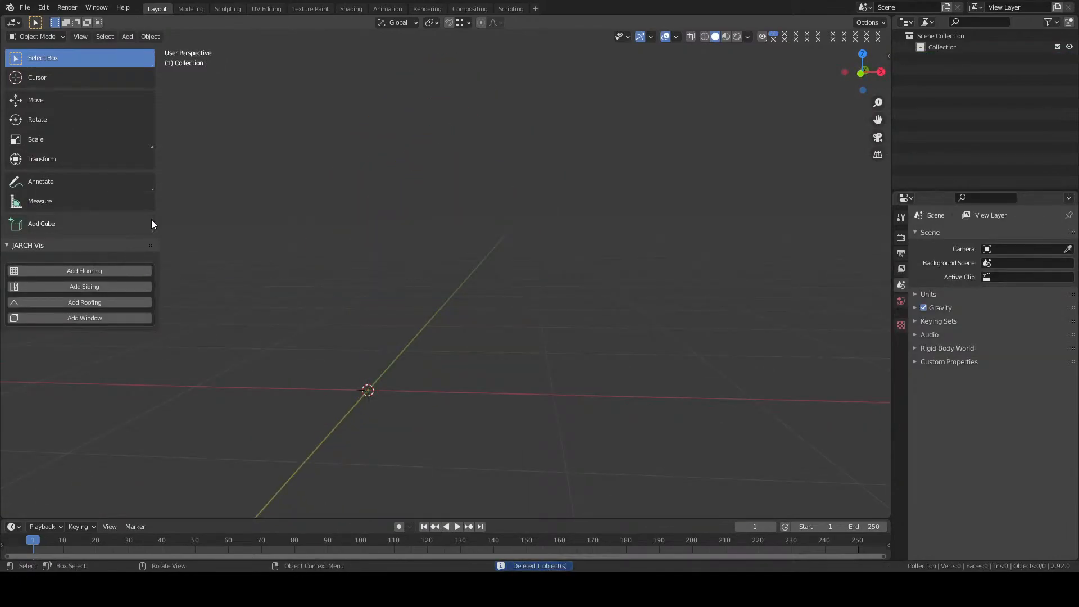
{"action": "left_click_drag", "start_coordinate": [155, 196], "coordinate": [65, 209]}
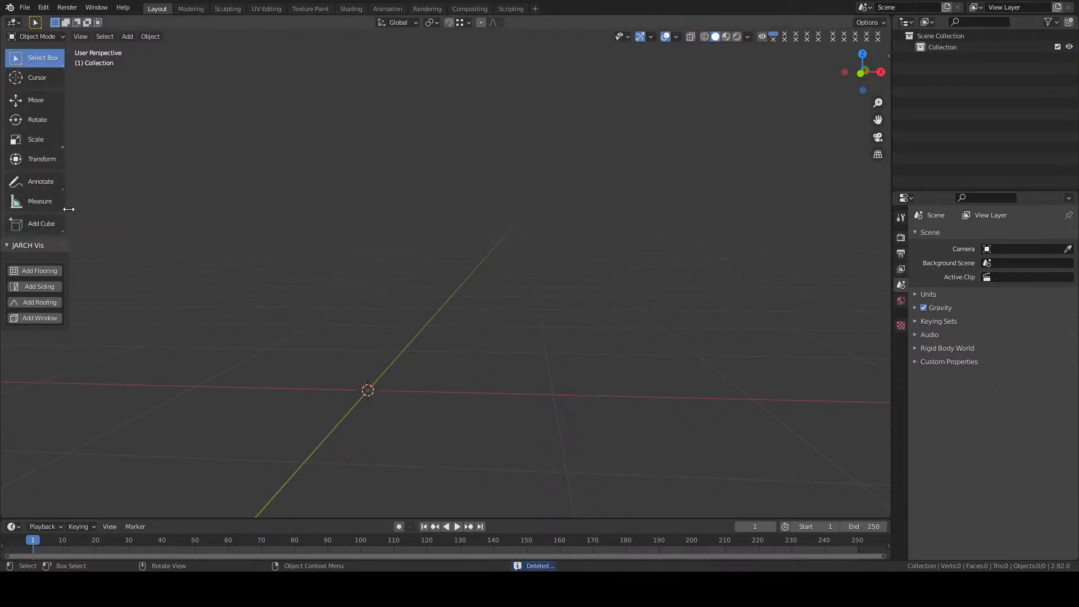
{"action": "left_click", "coordinate": [43, 7]}
{"action": "left_click", "coordinate": [67, 164]}
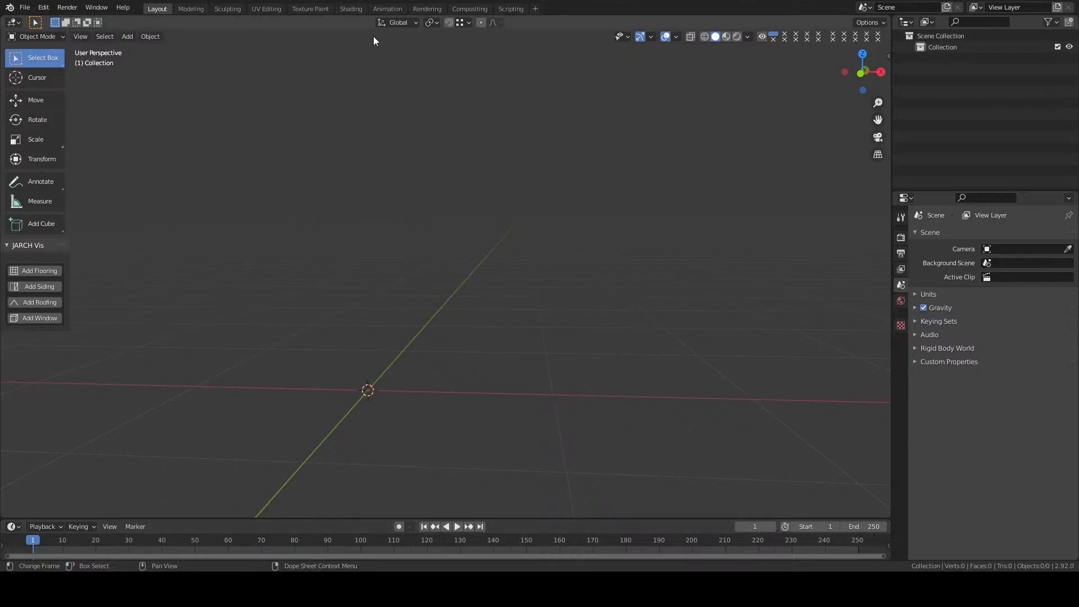
Add a mesh cube at the world origin
{"action": "key", "text": "shift+a"}
{"action": "left_click", "coordinate": [495, 353]}
{"action": "scroll", "coordinate": [475, 268], "scroll_direction": "down", "scroll_amount": 3}
{"action": "middle_click_drag", "start_coordinate": [475, 268], "coordinate": [489, 321]}
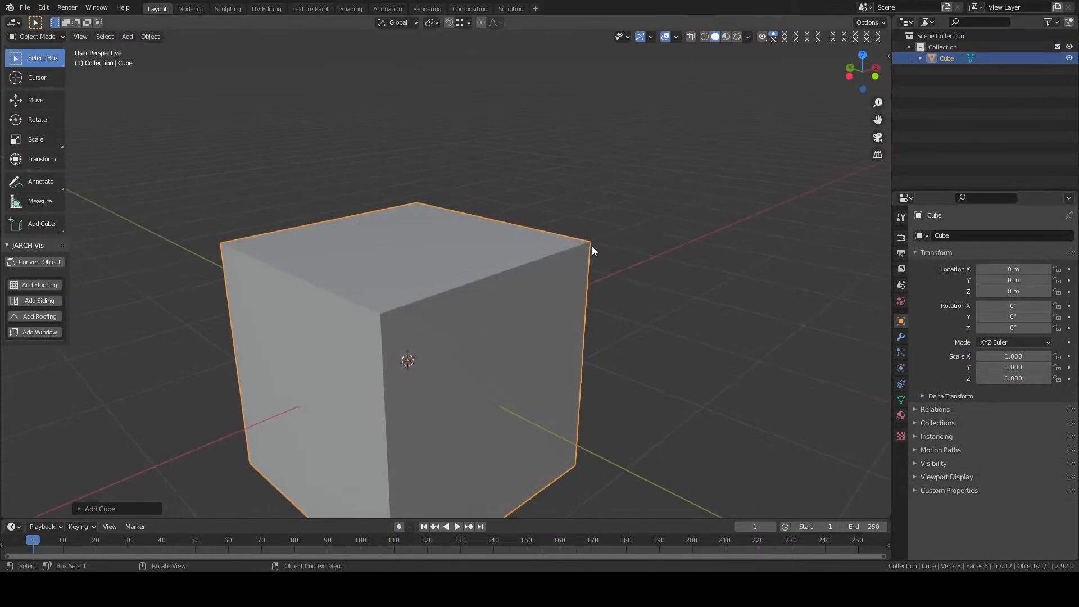
Expand the MeasureIt Tools and turn on the display of measurements in the viewport
{"action": "key", "text": "n"}
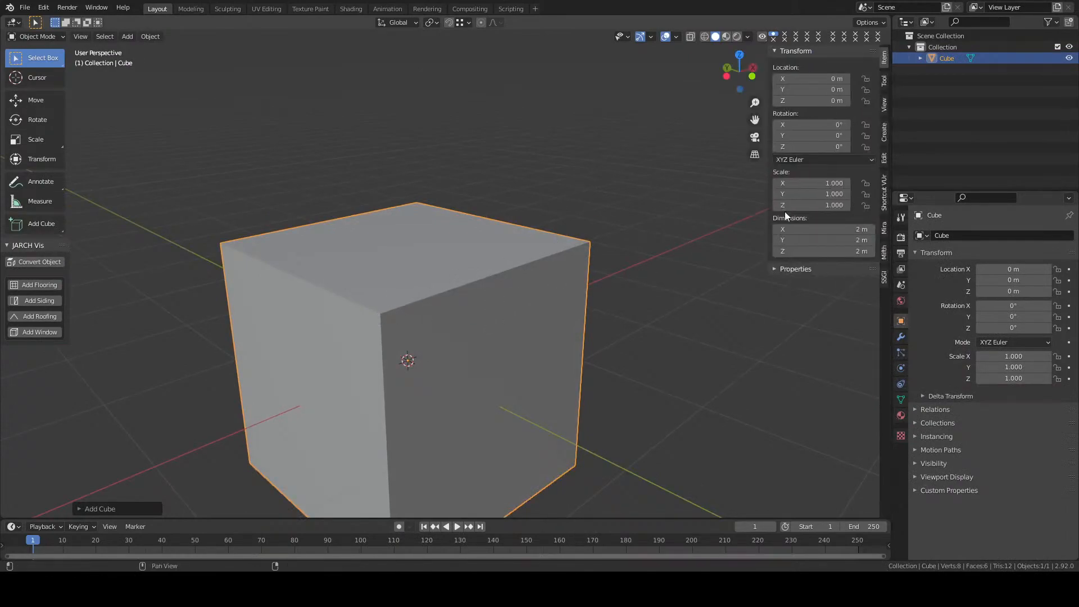
{"action": "left_click", "coordinate": [885, 105]}
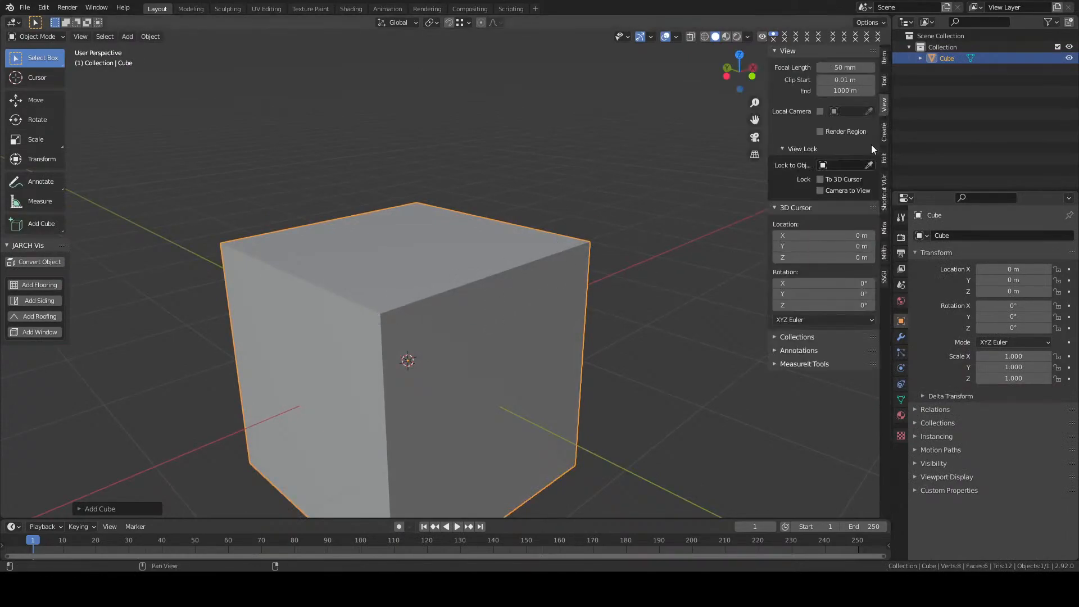
{"action": "left_click", "coordinate": [809, 362]}
{"action": "scroll", "coordinate": [793, 253], "scroll_direction": "down", "scroll_amount": 2}
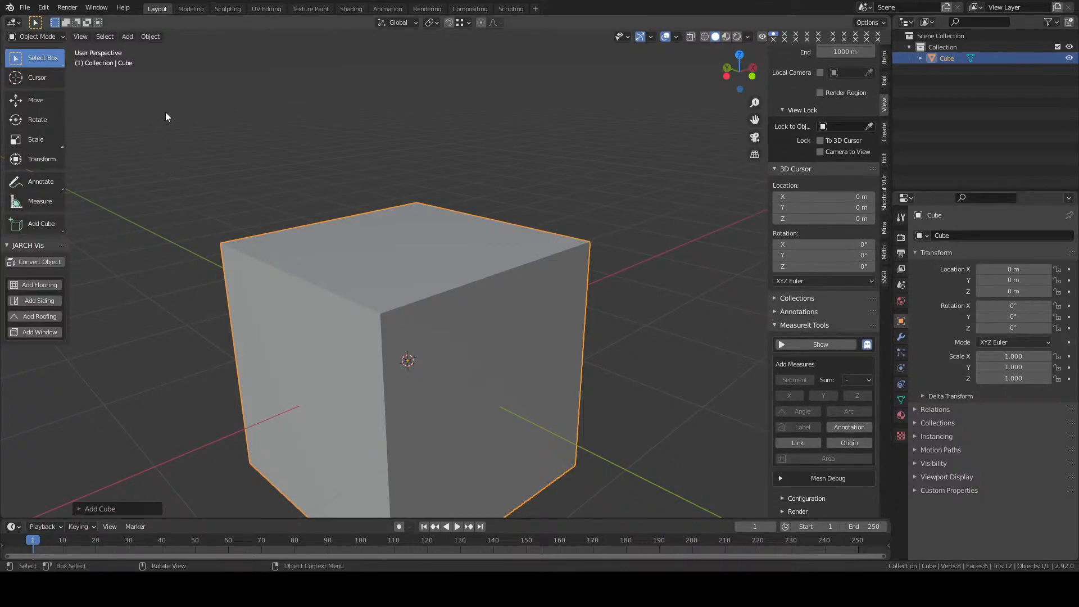
{"action": "left_click", "coordinate": [798, 344]}
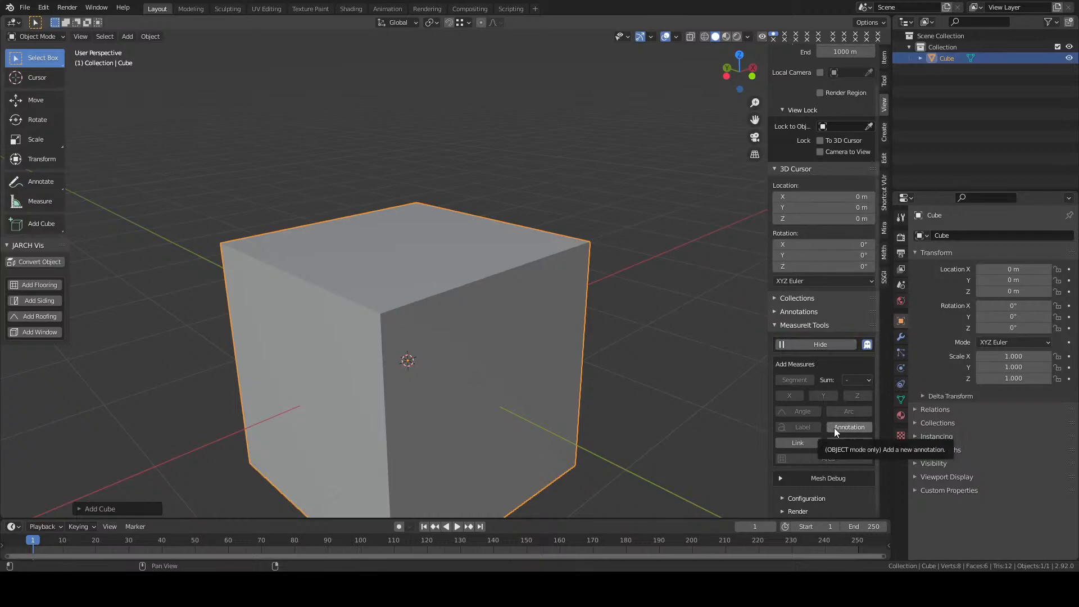
Add a MeasureIt annotation on a top corner of the cube and place a duplicate on the front top corner
{"action": "left_click", "coordinate": [834, 427]}
{"action": "left_click", "coordinate": [596, 251]}
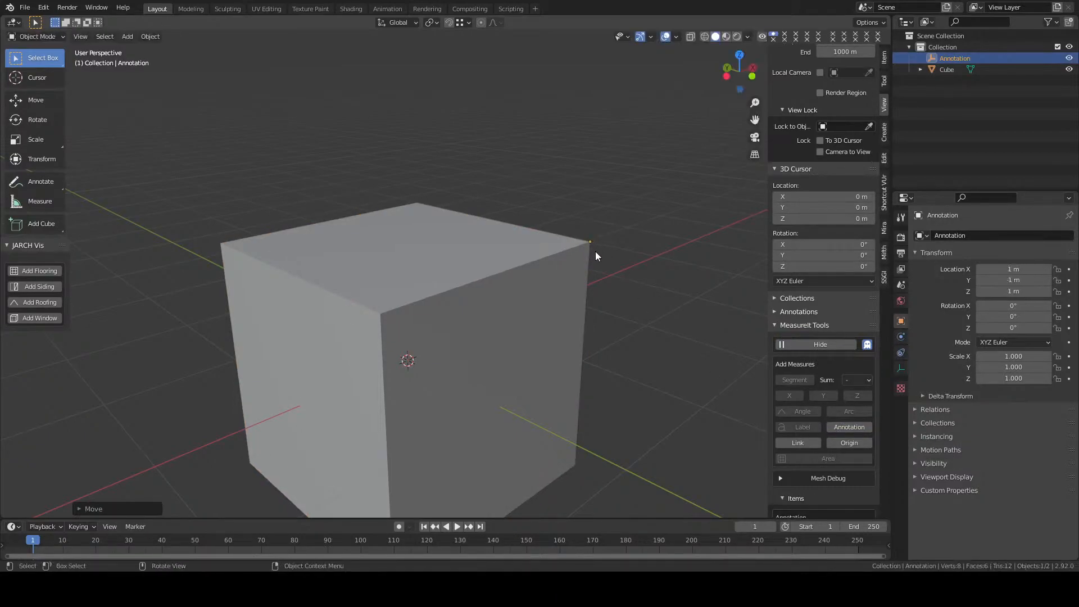
{"action": "key", "text": "shift+d"}
{"action": "left_click", "coordinate": [382, 317]}
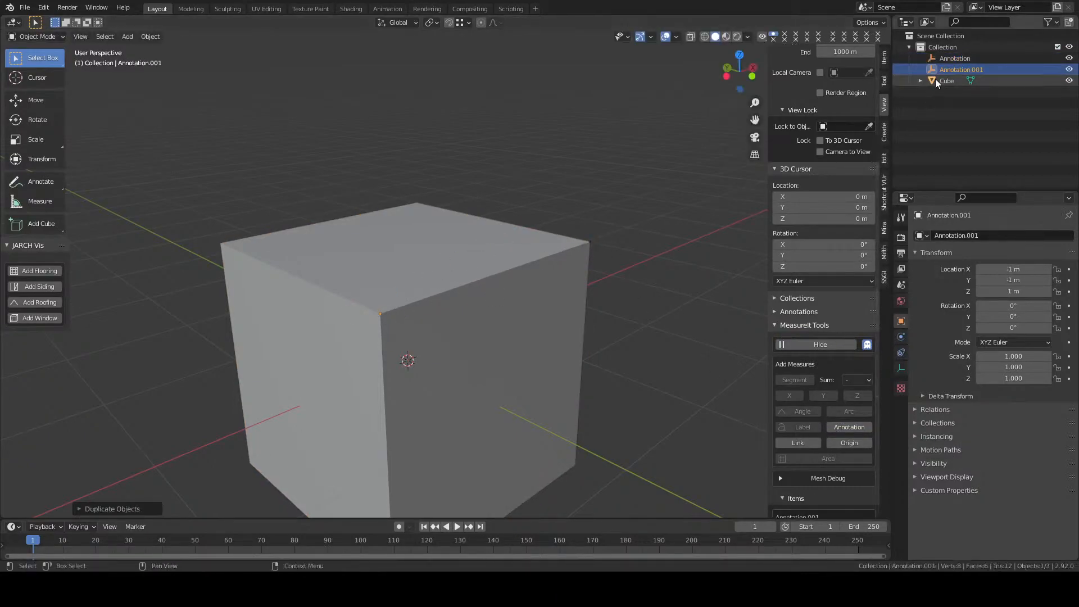
Link the two annotations with a distance measure along the cube's top edge and inspect it in wireframe and solid shading
{"action": "left_click", "coordinate": [950, 59], "text": "ctrl"}
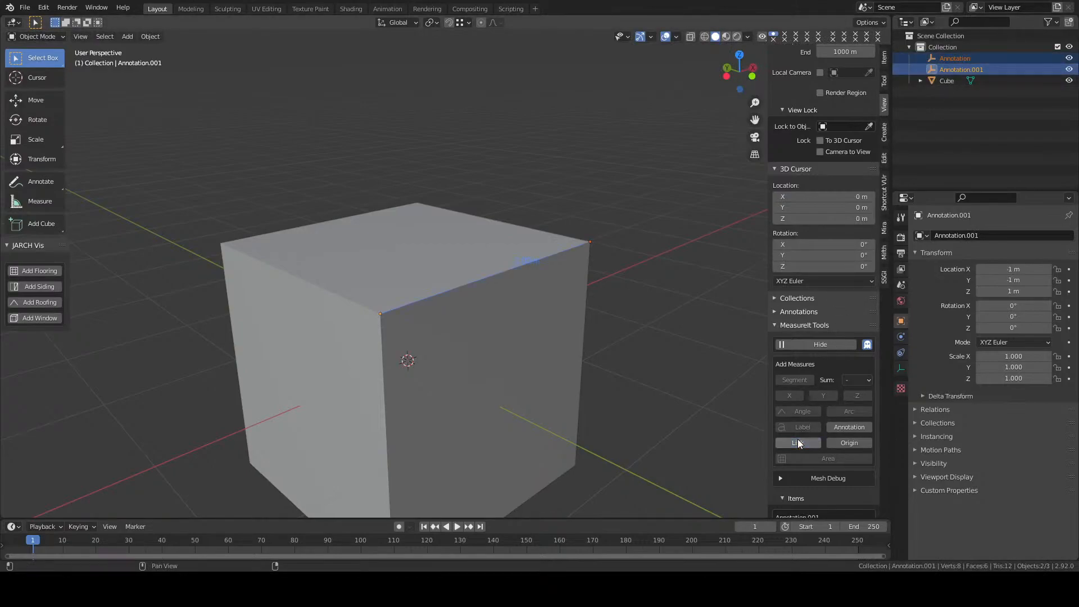
{"action": "key", "text": "shift+z"}
{"action": "mouse_move", "coordinate": [573, 289]}
{"action": "middle_mouse_down"}
{"action": "mouse_move", "coordinate": [490, 276]}
{"action": "mouse_move", "coordinate": [590, 265]}
{"action": "mouse_move", "coordinate": [528, 278]}
{"action": "middle_mouse_up"}
{"action": "key", "text": "shift+z"}
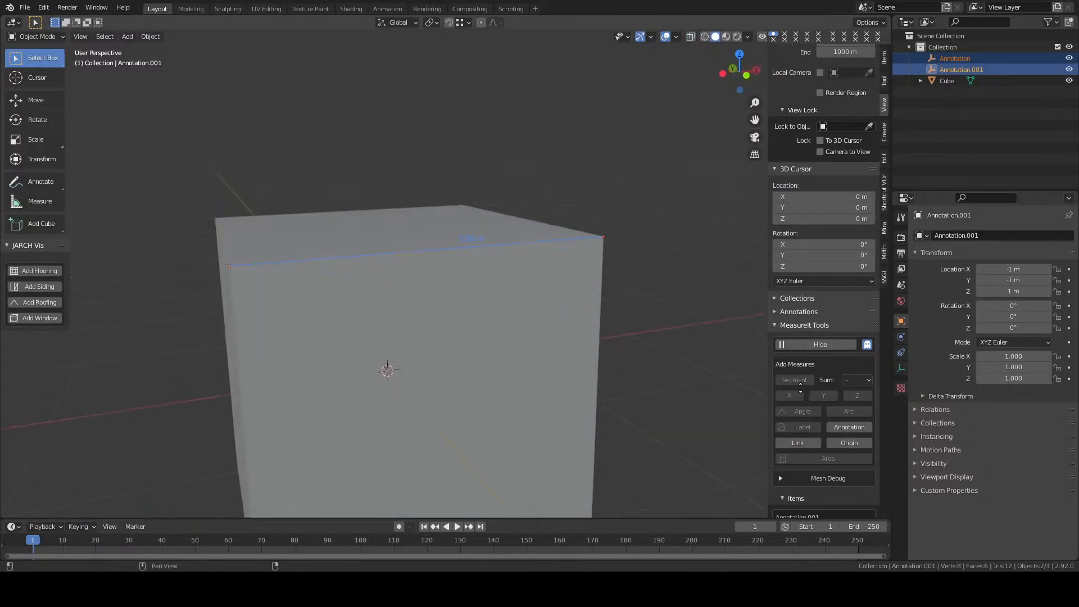
{"action": "scroll", "coordinate": [803, 324], "scroll_direction": "down", "scroll_amount": 7}
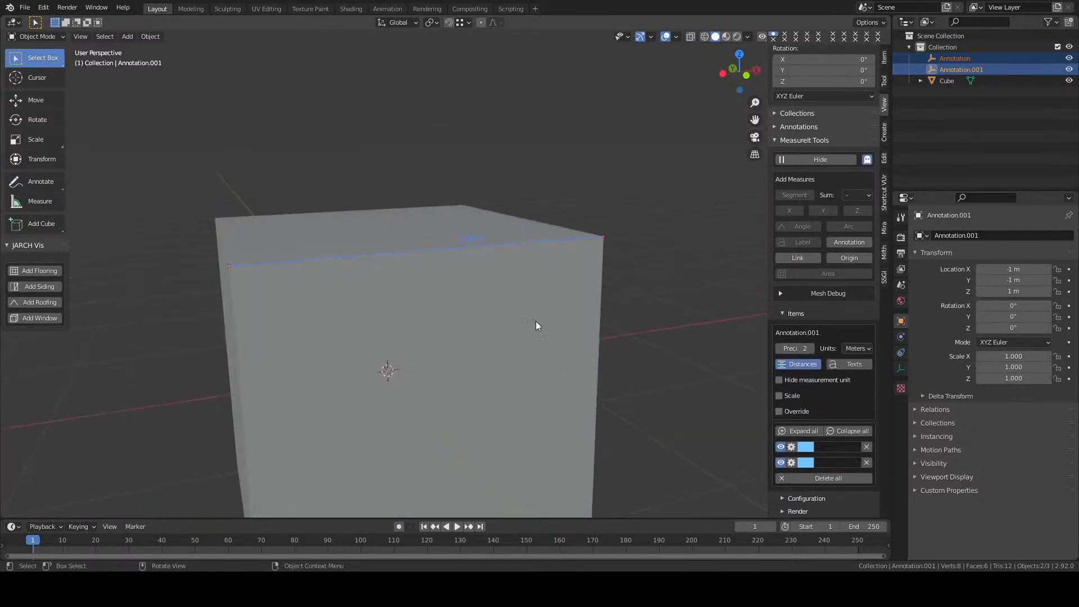
Edit the cube in face mode and add an area measure to its top face
{"action": "middle_click_drag", "start_coordinate": [534, 322], "coordinate": [575, 342]}
{"action": "left_click", "coordinate": [575, 342]}
{"action": "key", "text": "Tab"}
{"action": "key", "text": "3"}
{"action": "left_click", "coordinate": [483, 235]}
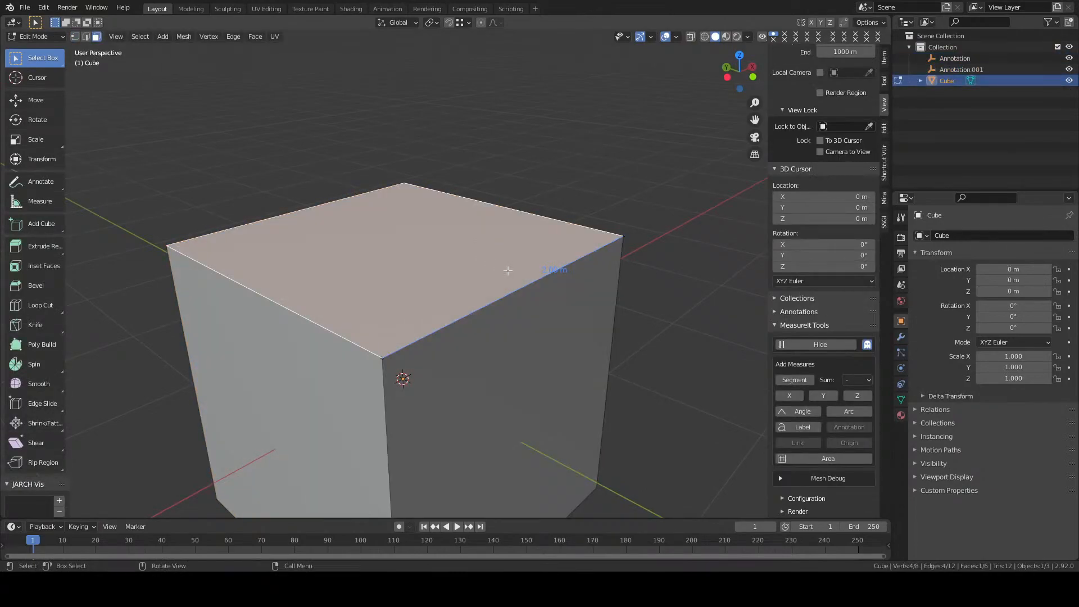
{"action": "middle_click_drag", "start_coordinate": [508, 270], "coordinate": [609, 354]}
{"action": "left_click", "coordinate": [810, 458]}
Bevel the cube's front vertical edge into a rounded corner with 4 segments
{"action": "middle_click_drag", "start_coordinate": [505, 328], "coordinate": [396, 318]}
{"action": "left_click", "coordinate": [518, 311]}
{"action": "scroll", "coordinate": [518, 311], "scroll_direction": "down", "scroll_amount": 2}
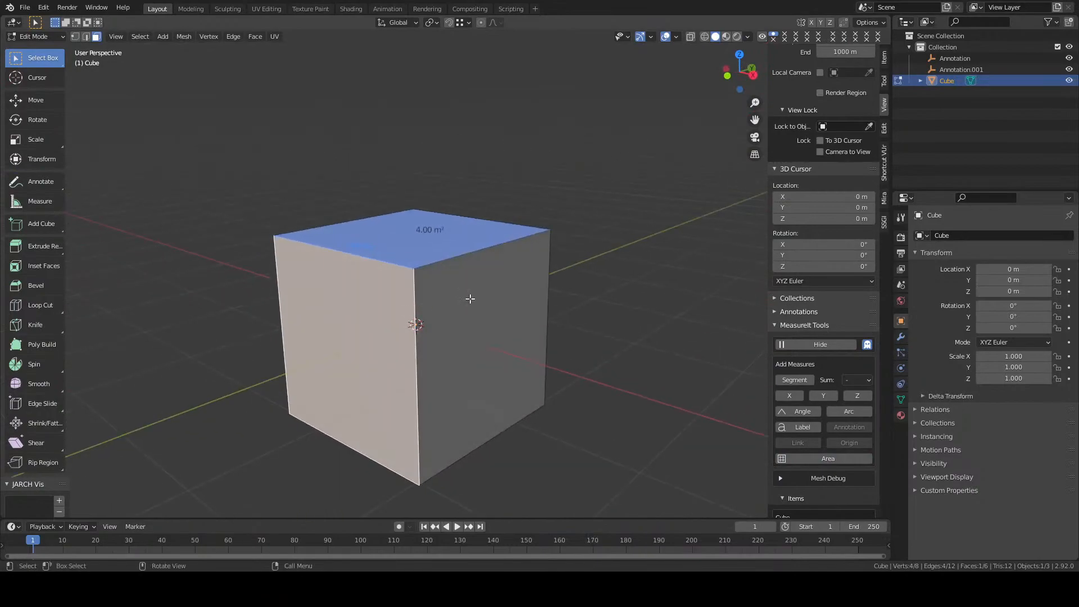
{"action": "left_click", "coordinate": [469, 305]}
{"action": "key", "text": "2"}
{"action": "left_click", "coordinate": [418, 325]}
{"action": "key", "text": "ctrl+shift+b"}
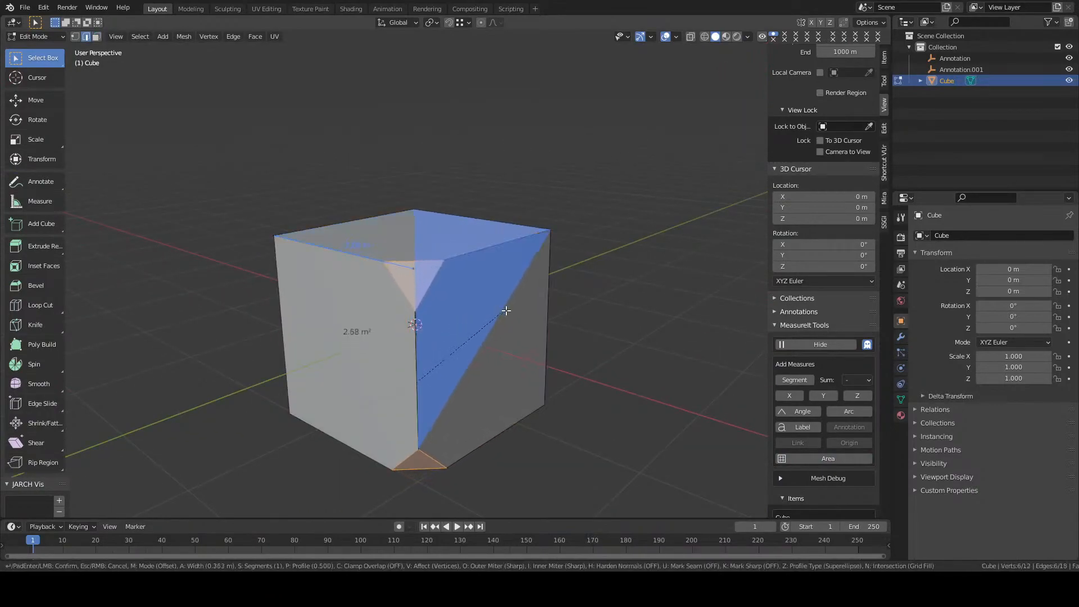
{"action": "scroll", "coordinate": [557, 288], "scroll_direction": "up", "scroll_amount": 3}
{"action": "left_click", "coordinate": [491, 280]}
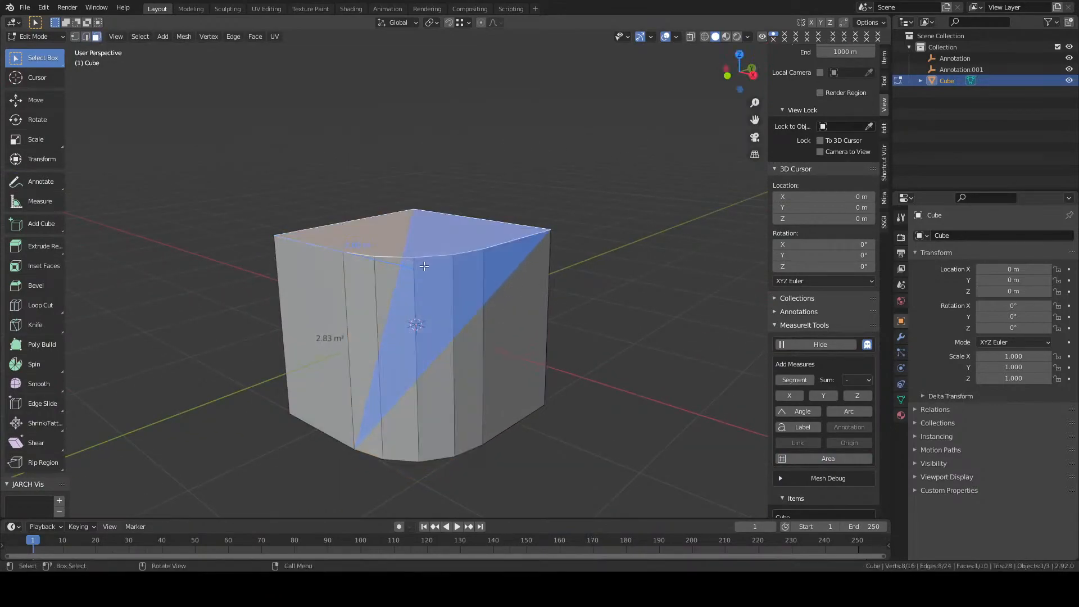
Try to add an arc measure with the whole mesh selected
{"action": "middle_click_drag", "start_coordinate": [423, 265], "coordinate": [547, 326]}
{"action": "key", "text": "a"}
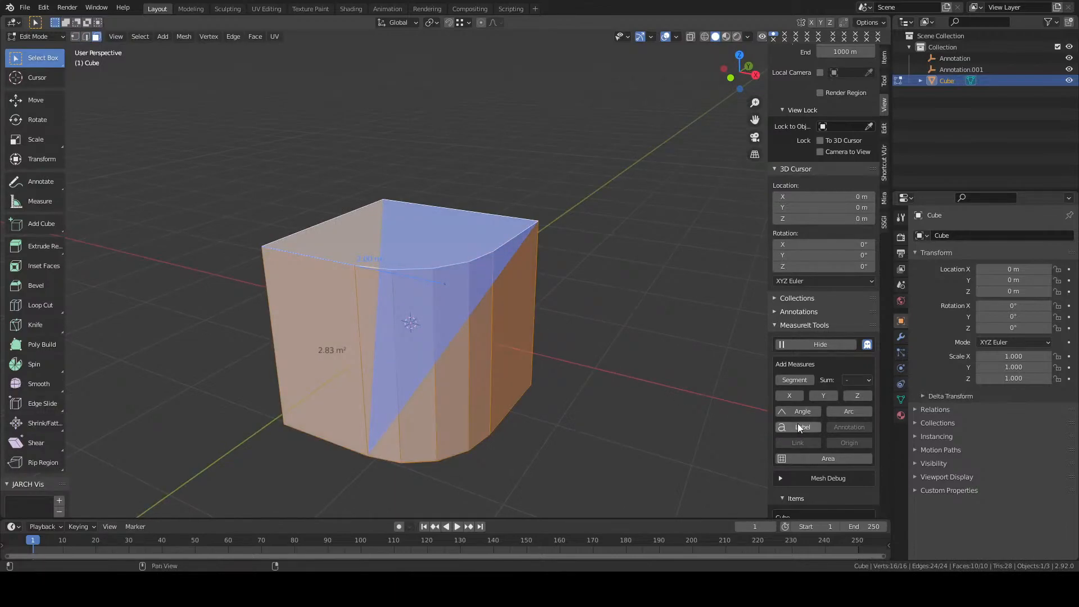
{"action": "left_click", "coordinate": [843, 411]}
{"action": "left_click", "coordinate": [561, 351]}
Add area measures to the flat side face beside the bevel and to the adjoining full side face
{"action": "left_click", "coordinate": [460, 334]}
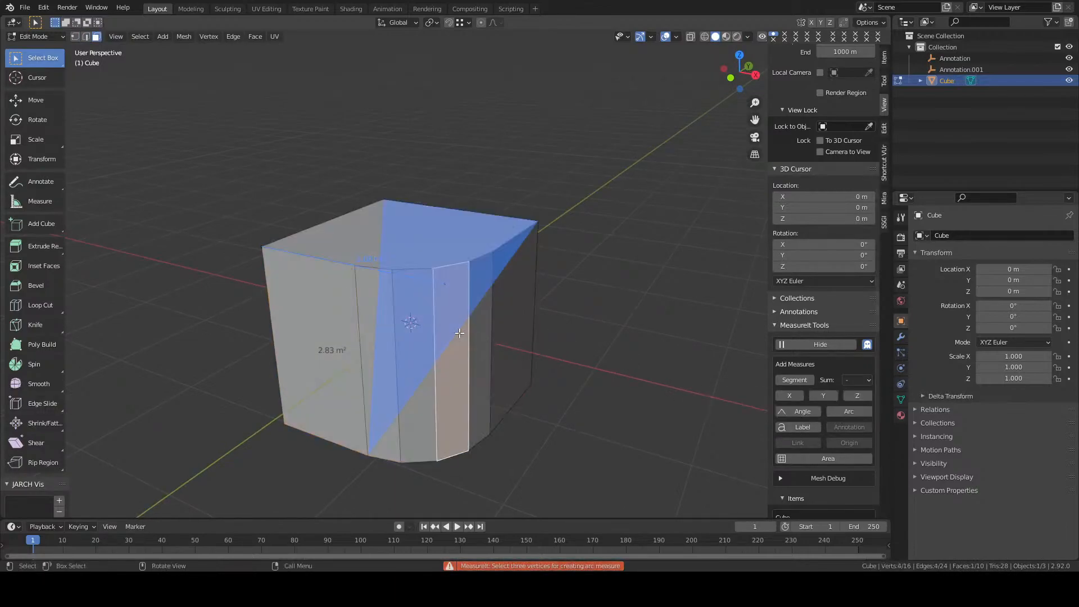
{"action": "left_click", "coordinate": [522, 351]}
{"action": "left_click", "coordinate": [800, 462]}
{"action": "middle_click_drag", "start_coordinate": [629, 360], "coordinate": [479, 349]}
{"action": "left_click", "coordinate": [579, 381]}
{"action": "left_click", "coordinate": [802, 458]}
Expand the Mesh Debug options and preview the object labels and object locations
{"action": "middle_click_drag", "start_coordinate": [803, 462], "coordinate": [801, 380]}
{"action": "left_click", "coordinate": [805, 457]}
{"action": "left_click", "coordinate": [801, 412]}
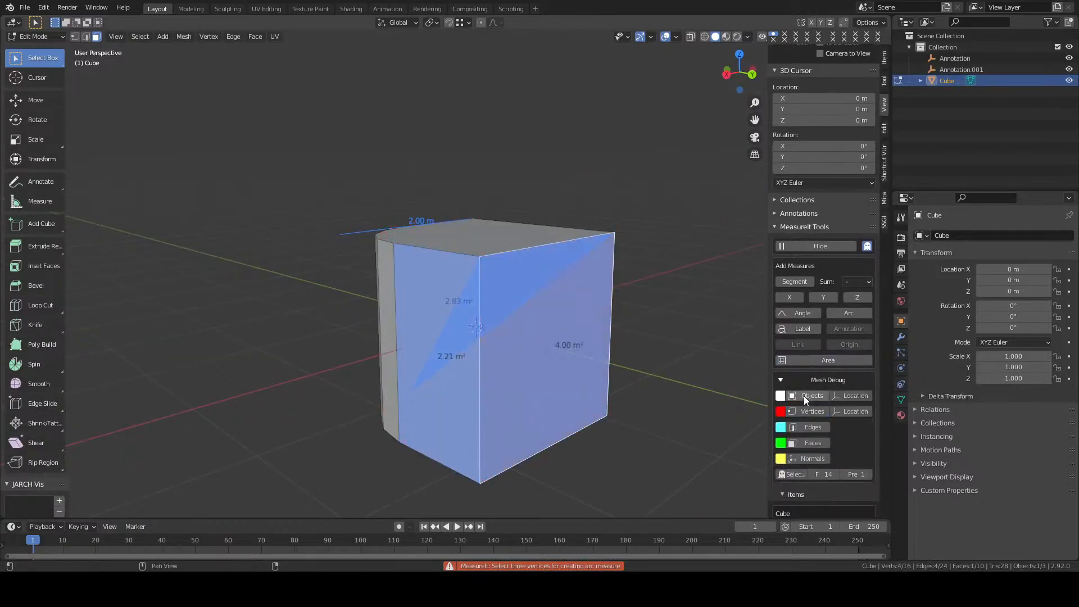
{"action": "left_click", "coordinate": [804, 396]}
{"action": "left_click", "coordinate": [861, 398]}
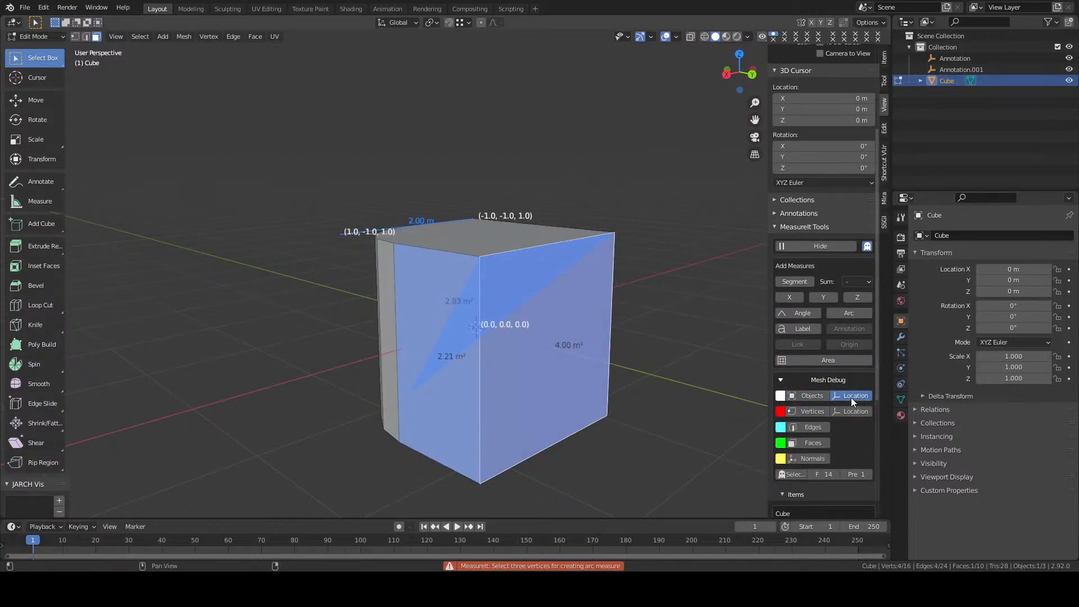
{"action": "left_click", "coordinate": [851, 398]}
Preview the vertex location and edge index labels, turn them off and deselect the mesh
{"action": "left_click", "coordinate": [840, 414]}
{"action": "left_click", "coordinate": [838, 414]}
{"action": "left_click", "coordinate": [808, 427]}
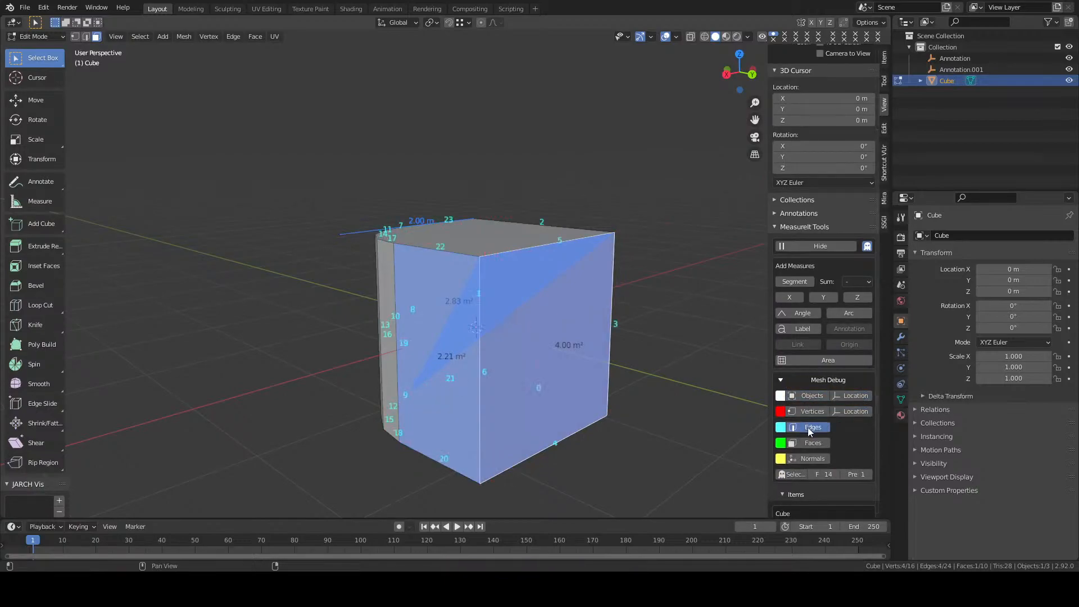
{"action": "left_click", "coordinate": [808, 427]}
{"action": "key", "text": "alt+a"}
Show the face index labels, select the cube's top face and turn the labels off
{"action": "left_click", "coordinate": [808, 438]}
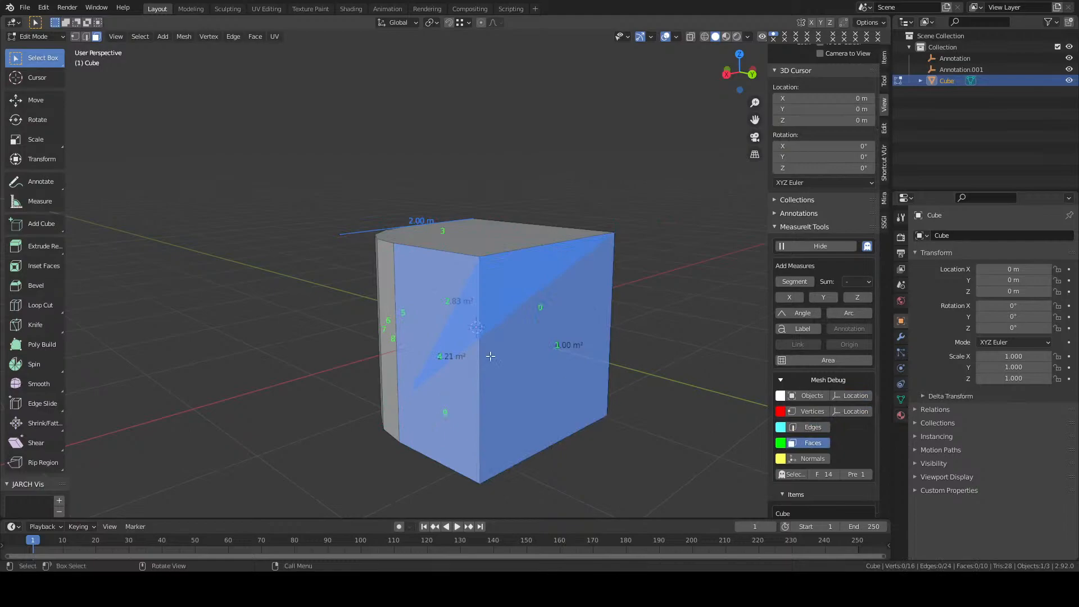
{"action": "middle_click_drag", "start_coordinate": [512, 261], "coordinate": [530, 271]}
{"action": "left_click", "coordinate": [504, 248]}
{"action": "left_click", "coordinate": [802, 444]}
Try the Hide measurement unit, Scale and Override options for the cube's measures and switch each back off
{"action": "scroll", "coordinate": [810, 371], "scroll_direction": "down", "scroll_amount": 8}
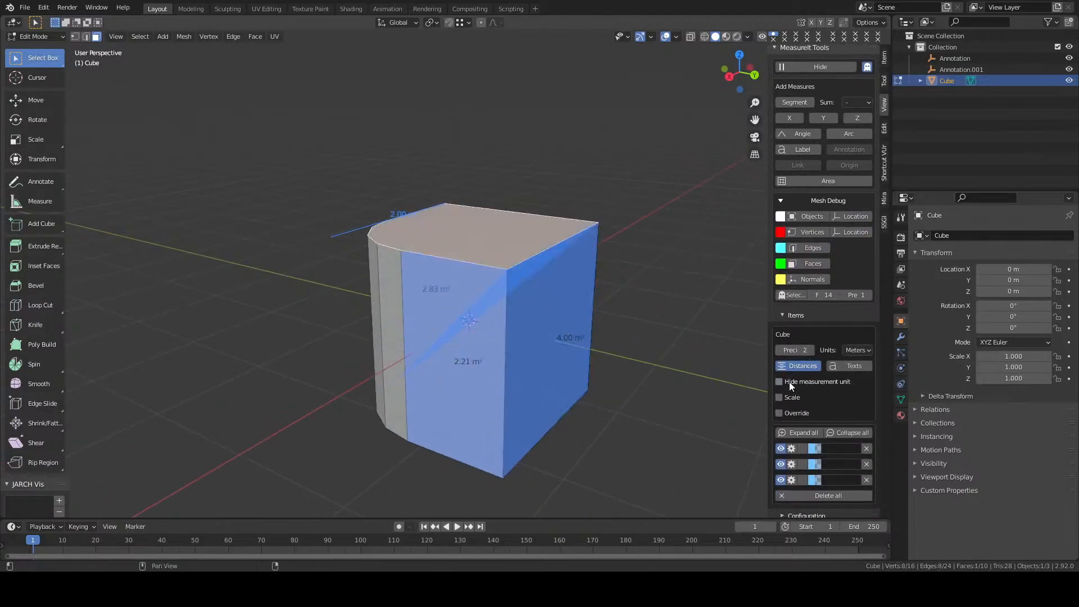
{"action": "left_click", "coordinate": [779, 383]}
{"action": "left_click", "coordinate": [789, 398]}
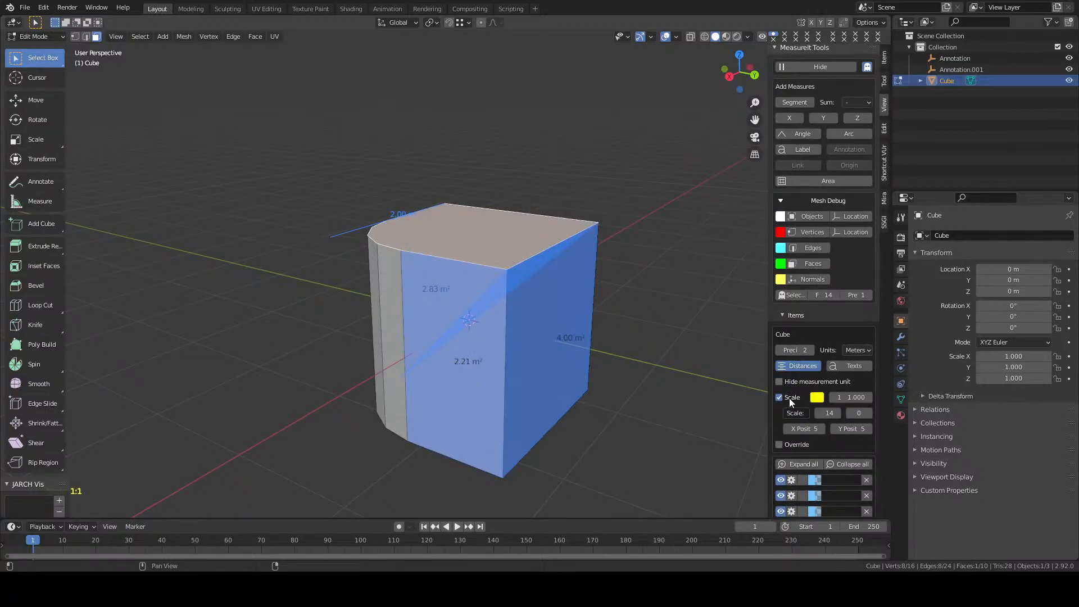
{"action": "left_click", "coordinate": [789, 398]}
{"action": "left_click", "coordinate": [790, 413]}
{"action": "left_click", "coordinate": [790, 412]}
Delete all area measures from the cube
{"action": "middle_click_drag", "start_coordinate": [428, 253], "coordinate": [534, 222]}
{"action": "scroll", "coordinate": [837, 486], "scroll_direction": "down", "scroll_amount": 1}
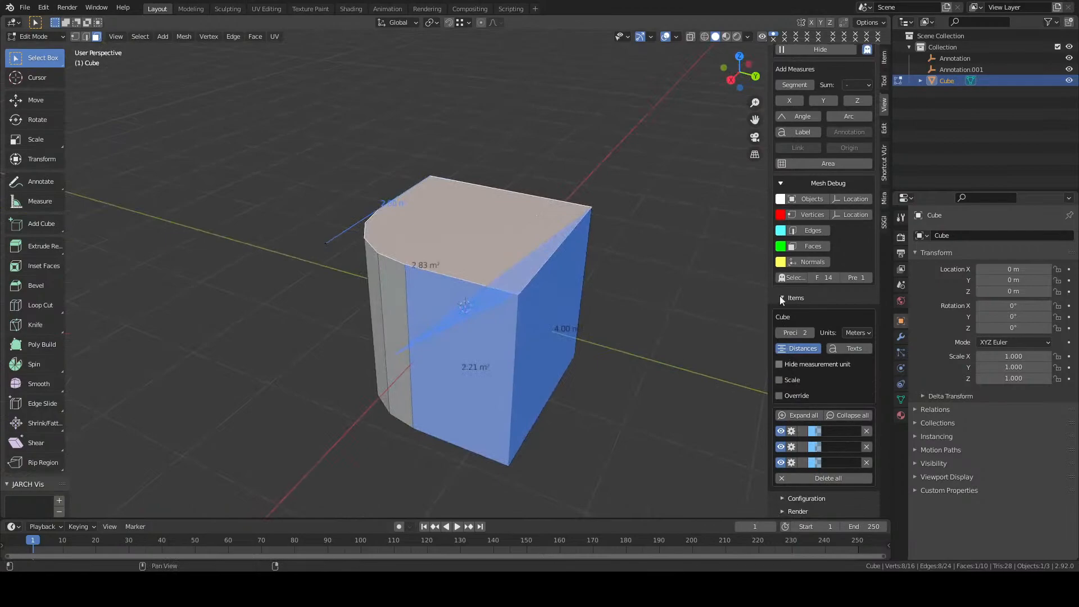
{"action": "left_click", "coordinate": [836, 478]}
{"action": "middle_click_drag", "start_coordinate": [551, 292], "coordinate": [574, 279]}
{"action": "middle_click_drag", "start_coordinate": [483, 315], "coordinate": [449, 307]}
Return to object mode and move the annotation from the bevelled corner so its link crosses the top face diagonally
{"action": "key", "text": "Tab"}
{"action": "left_click", "coordinate": [456, 296]}
{"action": "key", "text": "g"}
{"action": "left_click", "coordinate": [378, 196]}
{"action": "key", "text": "r"}
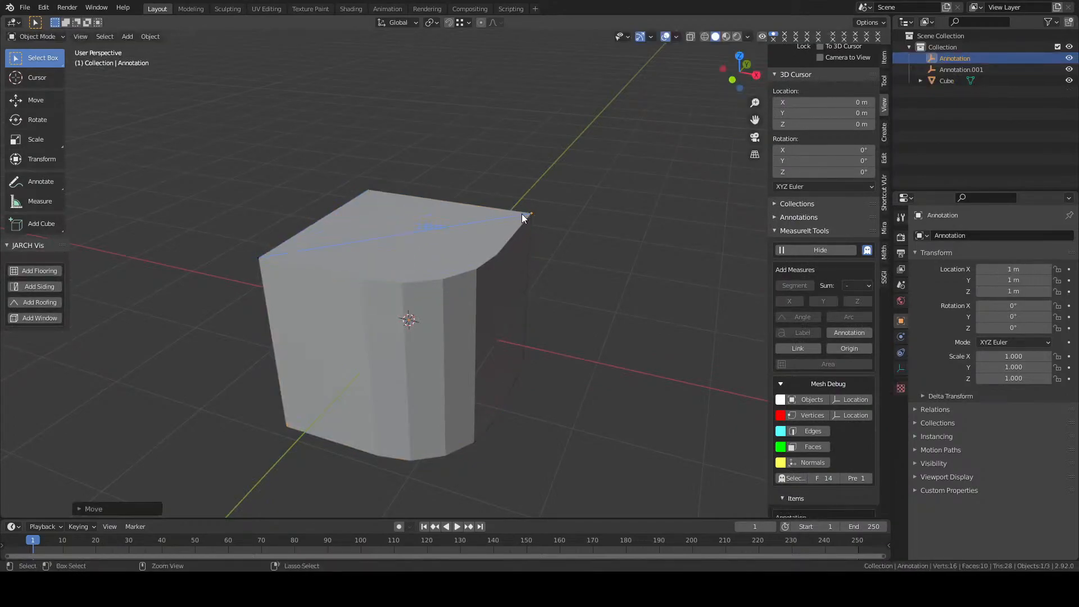
{"action": "left_click", "coordinate": [522, 214]}
Switch to wireframe and snap the moved annotation to the bottom corner at X 1, Y 1, Z -1 m
{"action": "key", "text": "shift+z"}
{"action": "middle_click_drag", "start_coordinate": [501, 225], "coordinate": [466, 267]}
{"action": "key", "text": "g"}
{"action": "left_click", "coordinate": [524, 316], "text": "ctrl"}
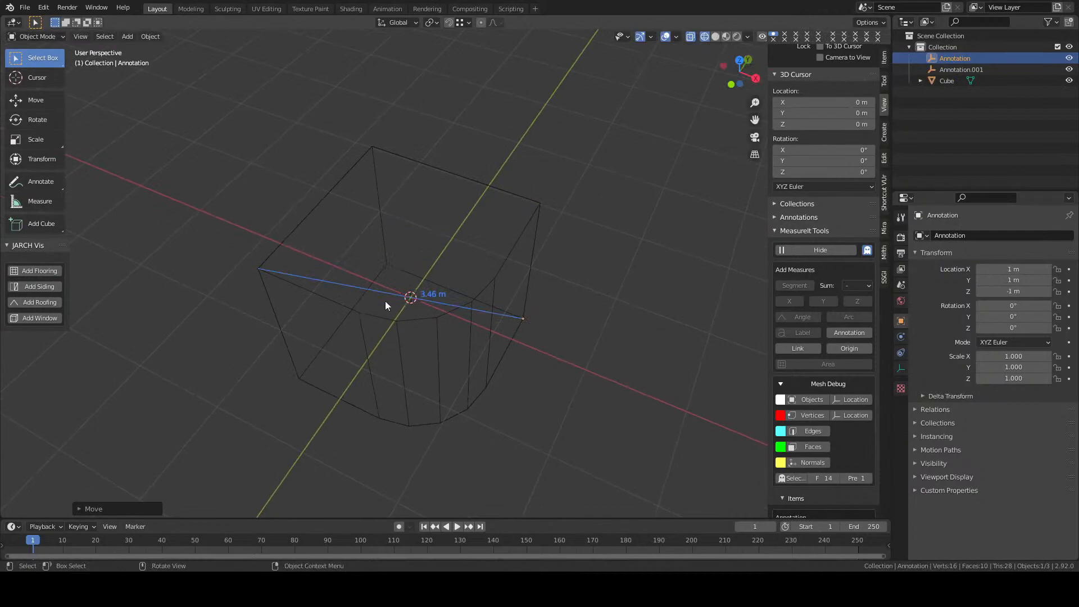
Snap the other annotation to the top corner at X 1, Y 1, Z 1 m so the link follows the vertical edge
{"action": "left_click", "coordinate": [267, 271]}
{"action": "left_click", "coordinate": [256, 269]}
{"action": "key", "text": "g"}
{"action": "left_click", "coordinate": [537, 204], "text": "ctrl"}
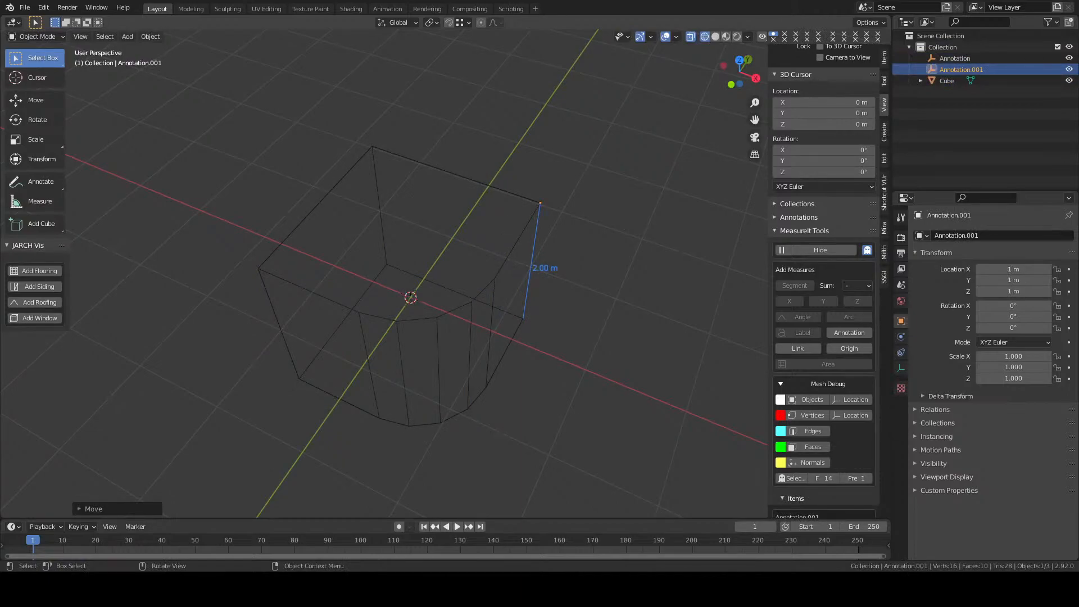
Delete both annotation objects so that only the cube remains in the scene
{"action": "key", "text": "Delete"}
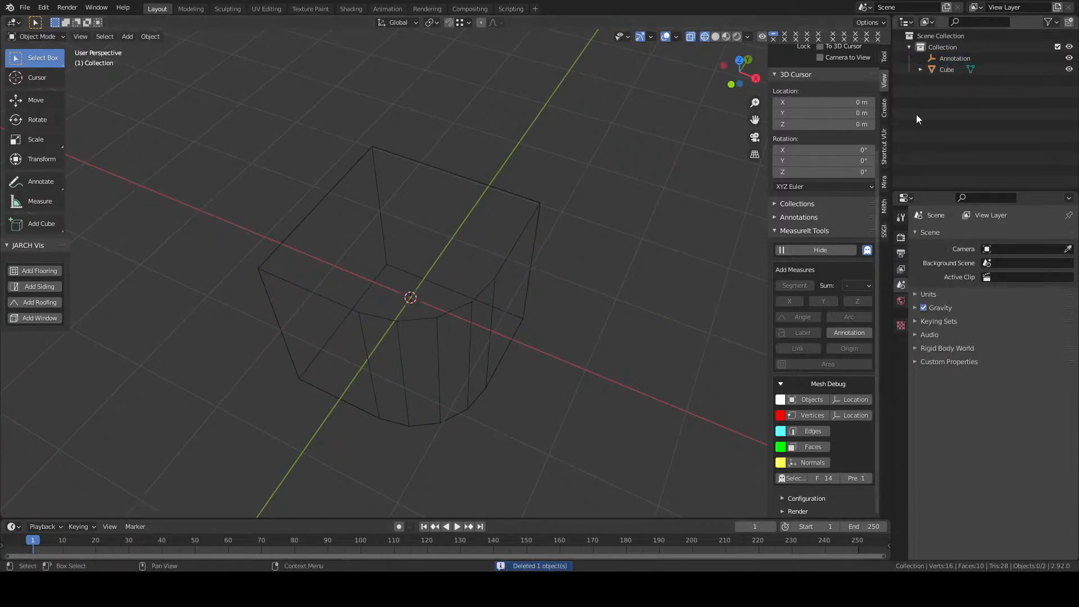
{"action": "left_click", "coordinate": [944, 59]}
{"action": "key", "text": "x"}
{"action": "left_click", "coordinate": [542, 147]}
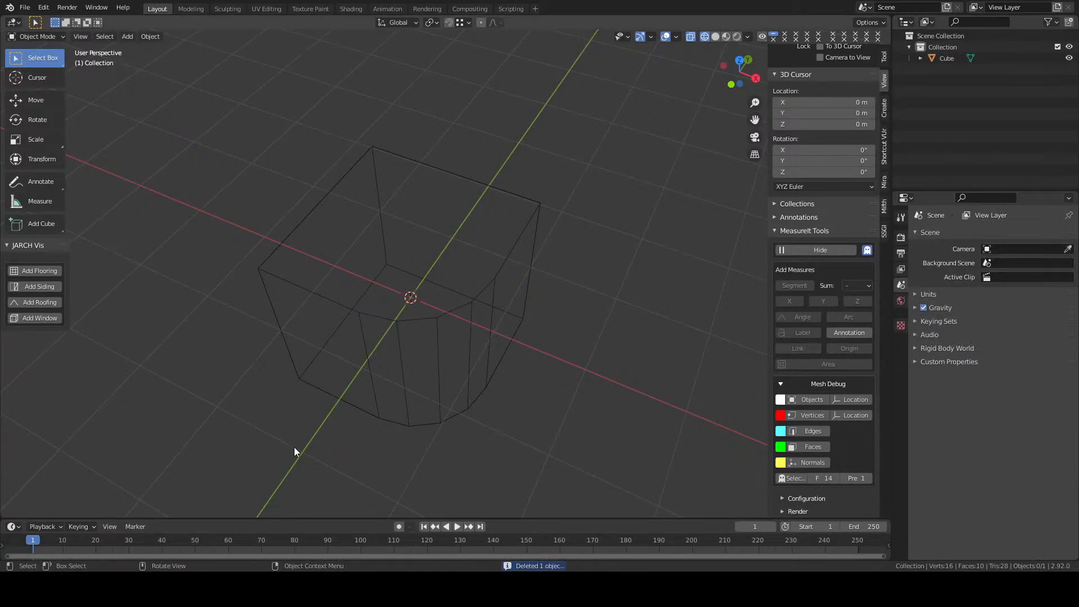
Open the preferences to check the add-ons, and set the viewport to solid shading
{"action": "left_click", "coordinate": [43, 7]}
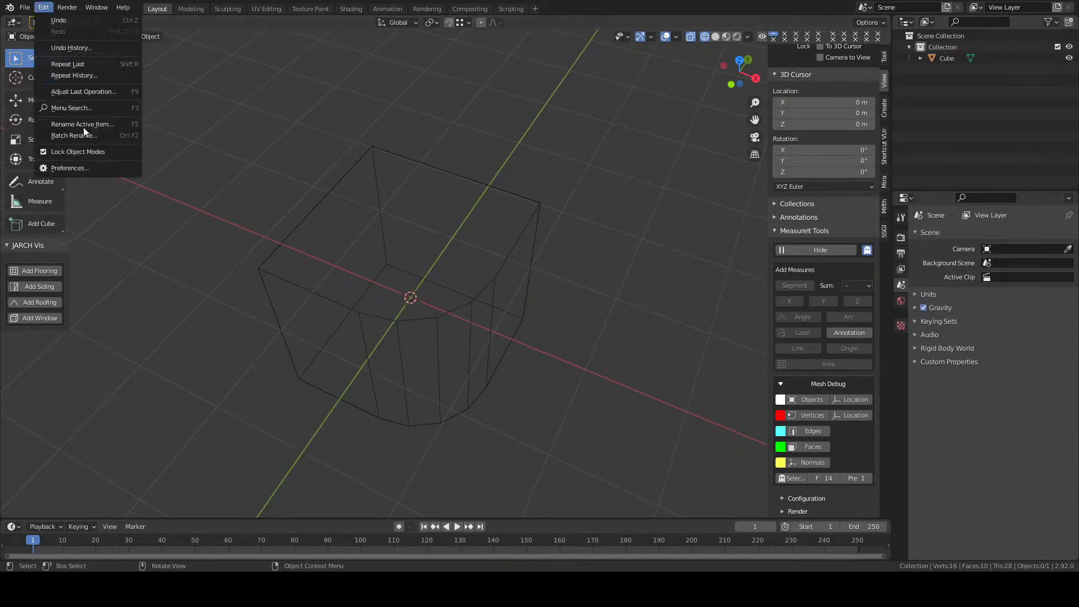
{"action": "left_click", "coordinate": [82, 165]}
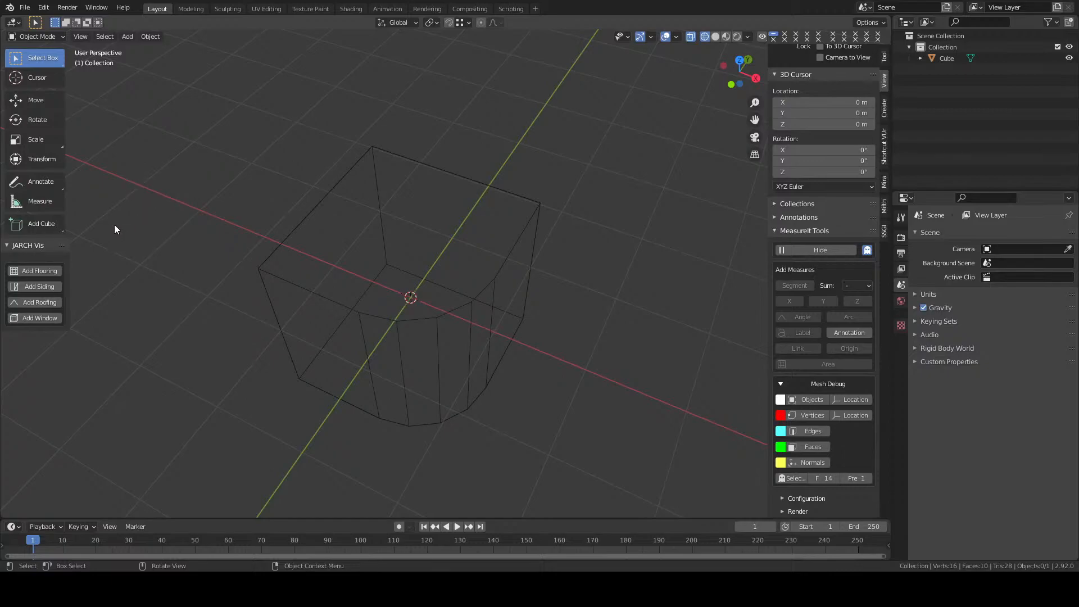
{"action": "middle_click_drag", "start_coordinate": [434, 268], "coordinate": [439, 252]}
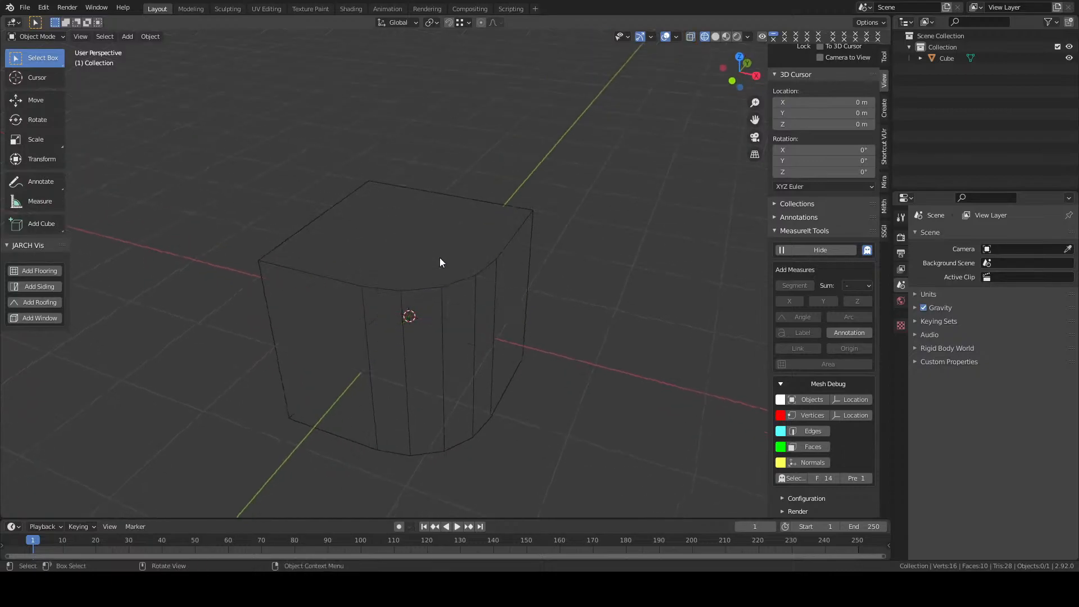
{"action": "key", "text": "shift+z"}
{"action": "mouse_move", "coordinate": [444, 297]}
{"action": "middle_mouse_down"}
{"action": "mouse_move", "coordinate": [427, 249]}
{"action": "mouse_move", "coordinate": [433, 201]}
{"action": "middle_mouse_up"}
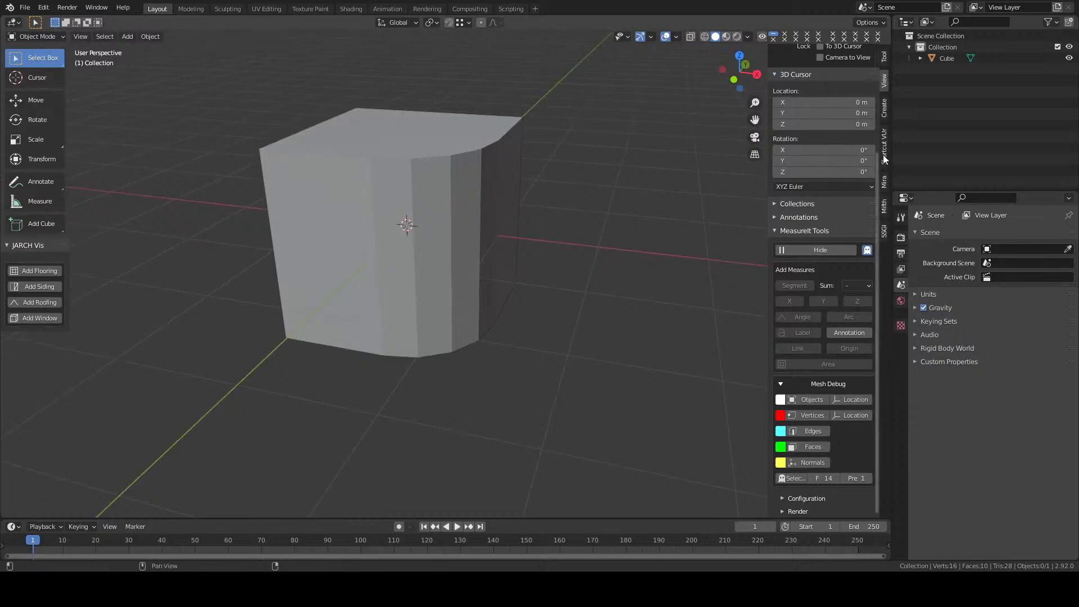
Collapse the MeasureIt tools and expand the Ivy Generator settings
{"action": "left_click", "coordinate": [807, 231]}
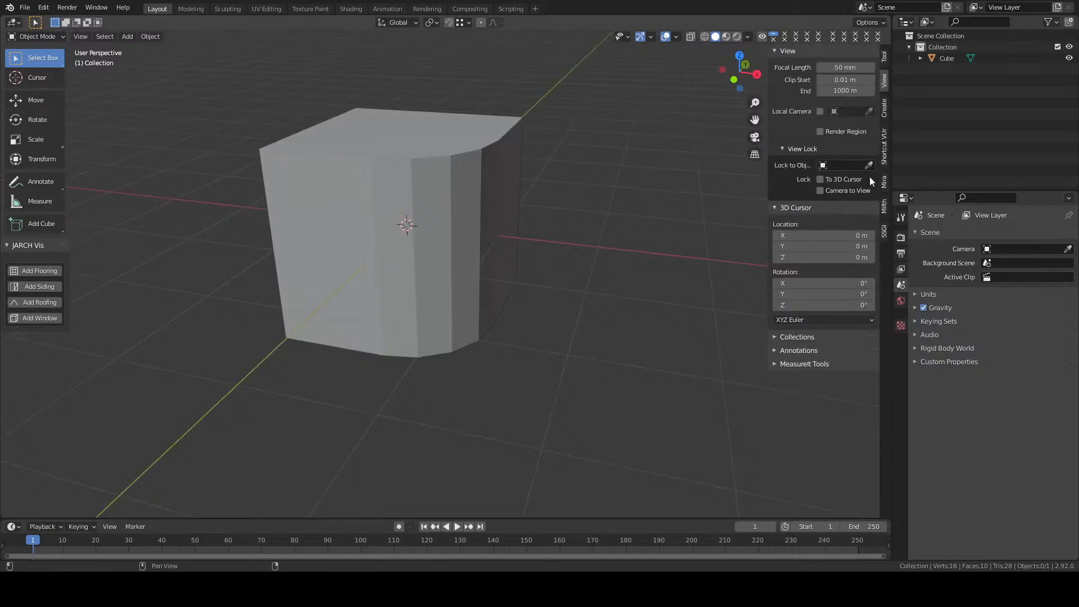
{"action": "left_click", "coordinate": [885, 112]}
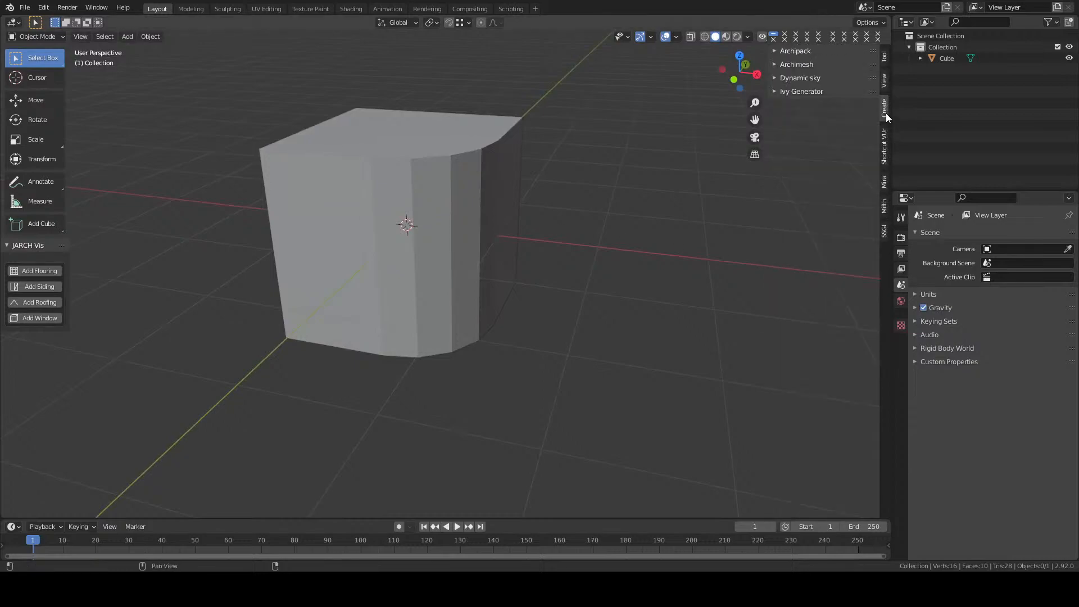
{"action": "left_click", "coordinate": [804, 91]}
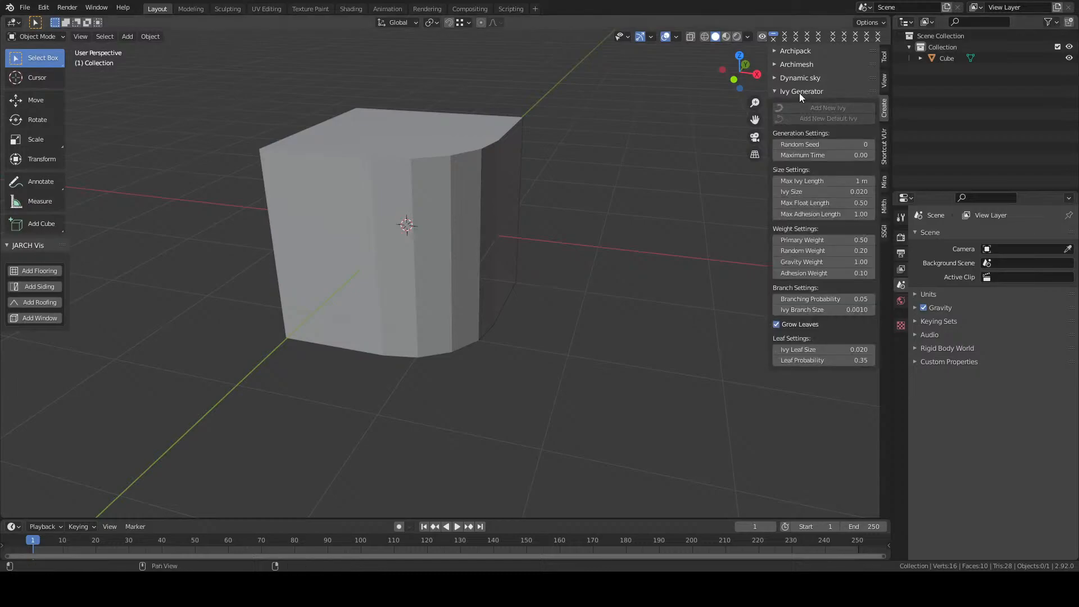
Look through the Dynamic sky, Archimesh and Archipack add-on settings
{"action": "middle_click_drag", "start_coordinate": [441, 255], "coordinate": [467, 253]}
{"action": "left_click", "coordinate": [817, 77]}
{"action": "left_click", "coordinate": [805, 64]}
{"action": "left_click", "coordinate": [801, 52]}
{"action": "left_click", "coordinate": [801, 53]}
{"action": "left_click", "coordinate": [797, 68]}
{"action": "left_click", "coordinate": [794, 81]}
{"action": "middle_click_drag", "start_coordinate": [410, 221], "coordinate": [411, 207]}
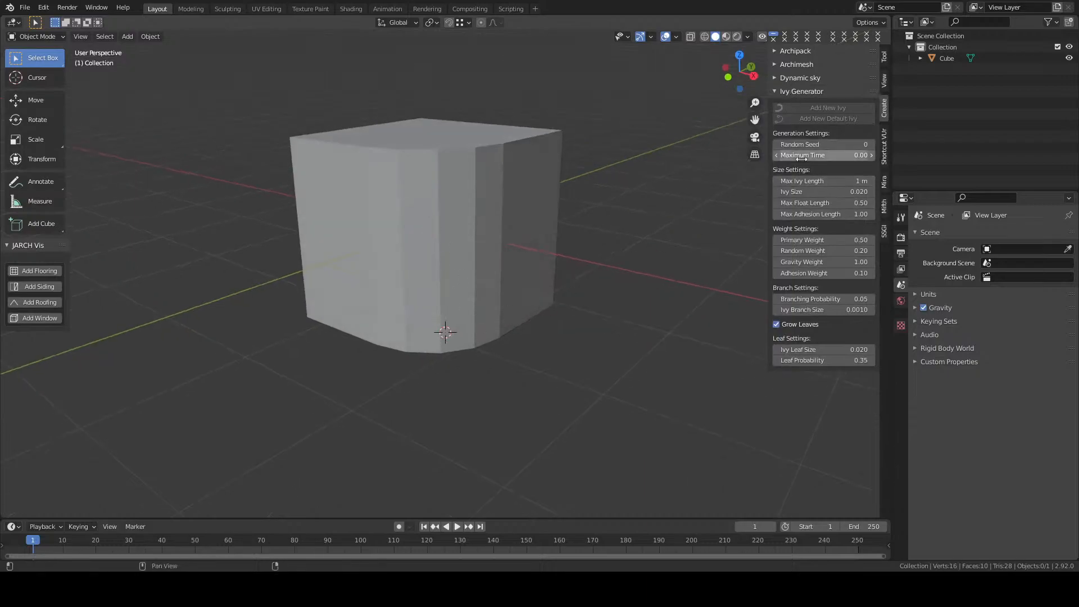
Select the cube, place the 3D cursor on its bottom edge near the bevelled corner and grow a new ivy there
{"action": "middle_click_drag", "start_coordinate": [470, 315], "coordinate": [611, 235]}
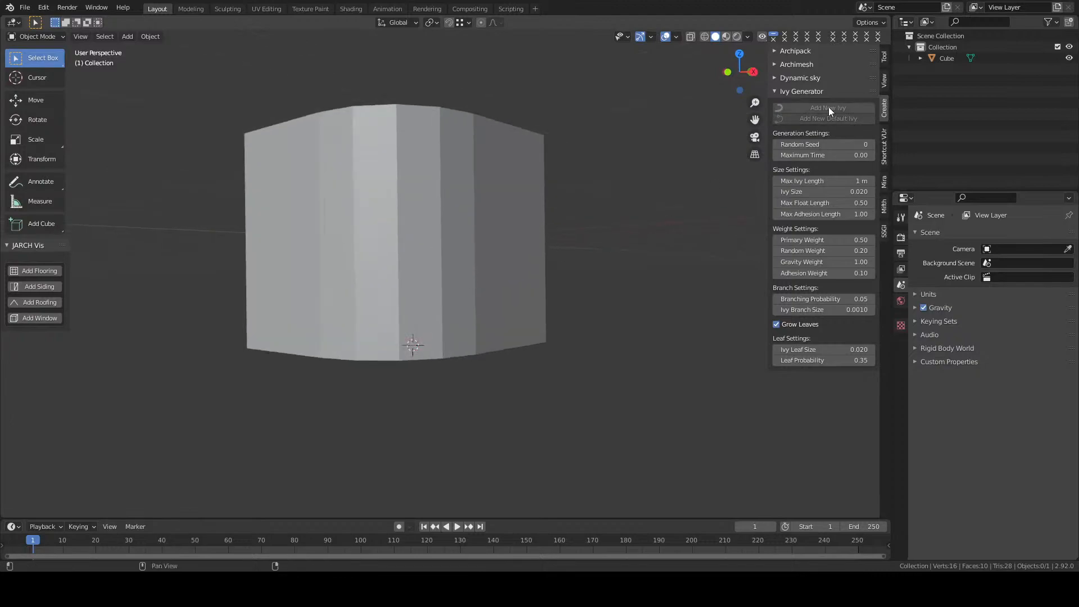
{"action": "left_click", "coordinate": [490, 301]}
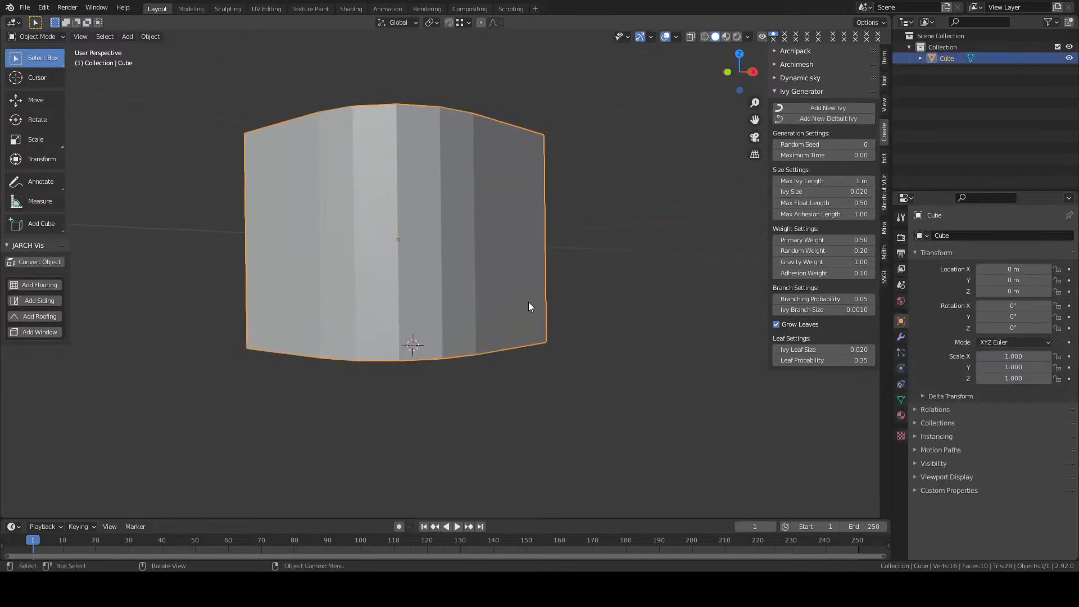
{"action": "left_click", "coordinate": [528, 219]}
{"action": "mouse_move", "coordinate": [392, 356]}
{"action": "right_mouse_down", "text": "shift"}
{"action": "mouse_move", "coordinate": [400, 249]}
{"action": "mouse_move", "coordinate": [444, 298]}
{"action": "mouse_move", "coordinate": [400, 368]}
{"action": "right_mouse_up", "text": "shift"}
{"action": "left_click", "coordinate": [818, 109]}
{"action": "middle_click_drag", "start_coordinate": [421, 204], "coordinate": [480, 203]}
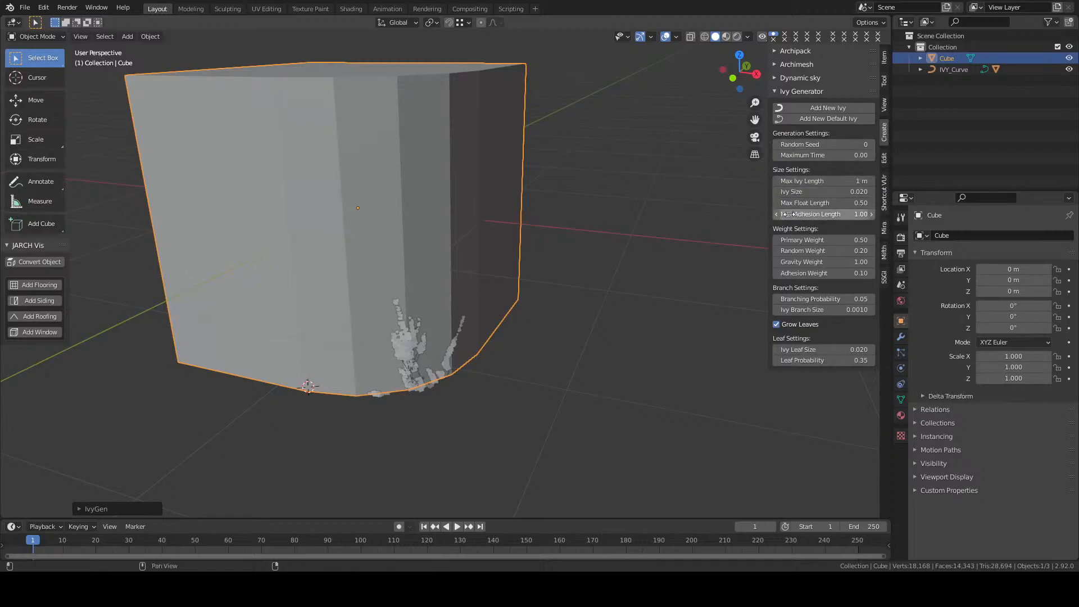
Set Max Float Length to 0.50 and Max Ivy Length to 3 m, and grow a second ivy from the cube's bottom edge
{"action": "left_click_drag", "start_coordinate": [800, 203], "coordinate": [865, 203]}
{"action": "left_click", "coordinate": [811, 202]}
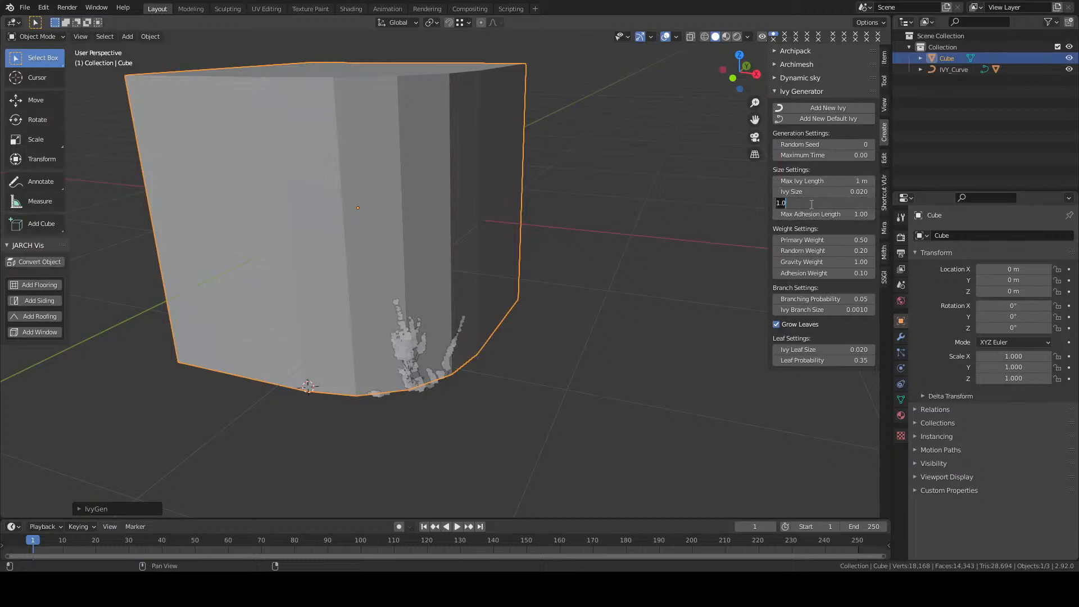
{"action": "type", "text": "0.5"}
{"action": "key", "text": "Return"}
{"action": "left_click_drag", "start_coordinate": [809, 181], "coordinate": [832, 181]}
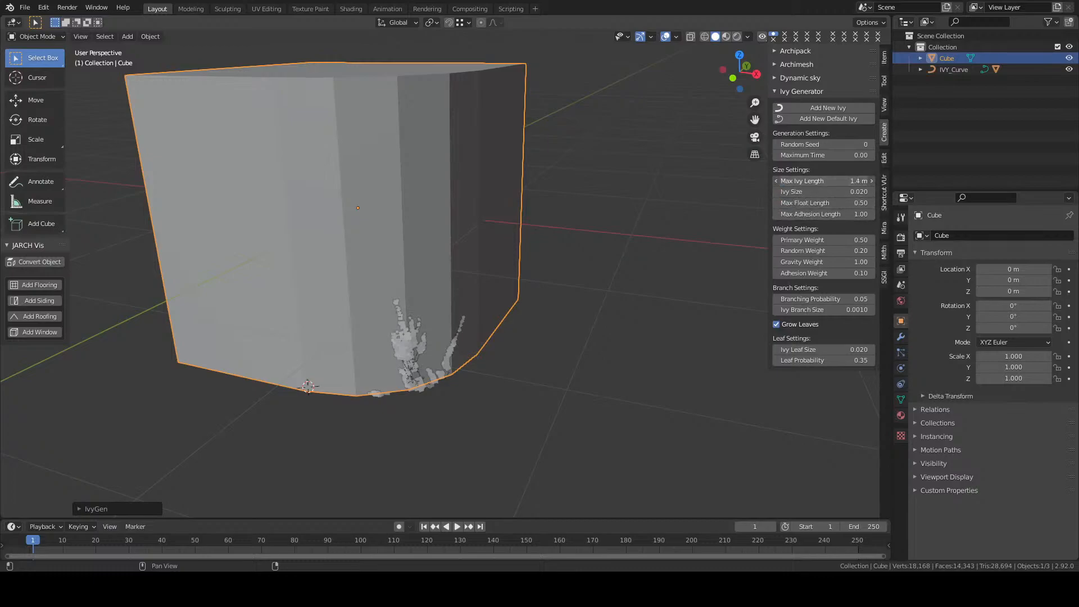
{"action": "left_click", "coordinate": [825, 117]}
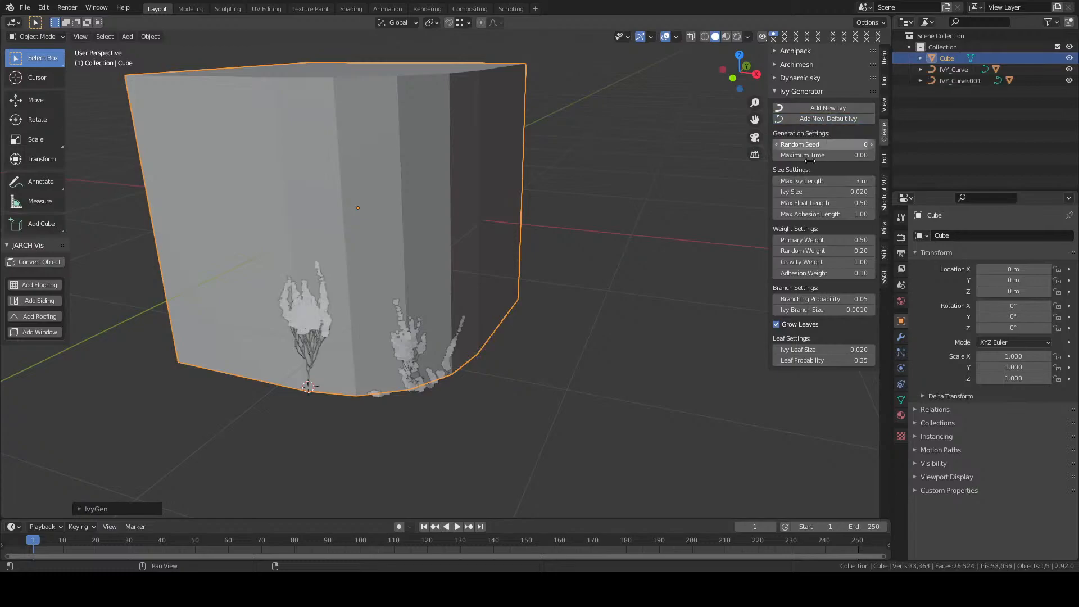
Place the 3D cursor near the lower corner of the adjacent flat side and grow another ivy with the 3 m length
{"action": "middle_click_drag", "start_coordinate": [373, 380], "coordinate": [349, 386]}
{"action": "right_click", "coordinate": [545, 316], "text": "shift"}
{"action": "left_click", "coordinate": [817, 108]}
{"action": "middle_click_drag", "start_coordinate": [632, 198], "coordinate": [562, 213]}
{"action": "middle_click_drag", "start_coordinate": [680, 195], "coordinate": [571, 231]}
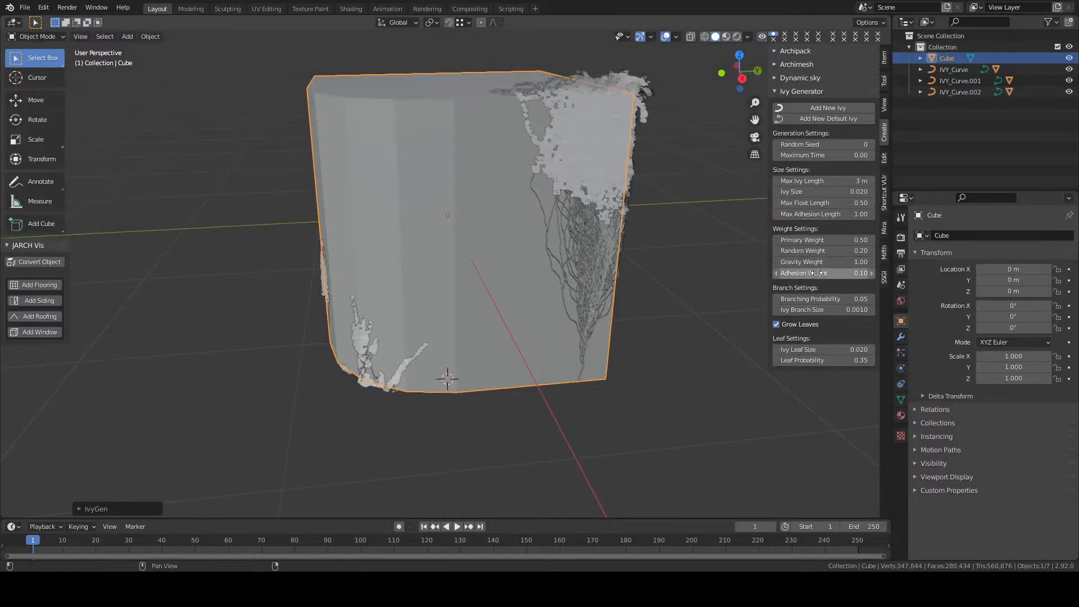
Set Random Weight to 1.00 and grow an ivy from the bottom edge beside the bevel
{"action": "left_click_drag", "start_coordinate": [812, 251], "coordinate": [795, 274]}
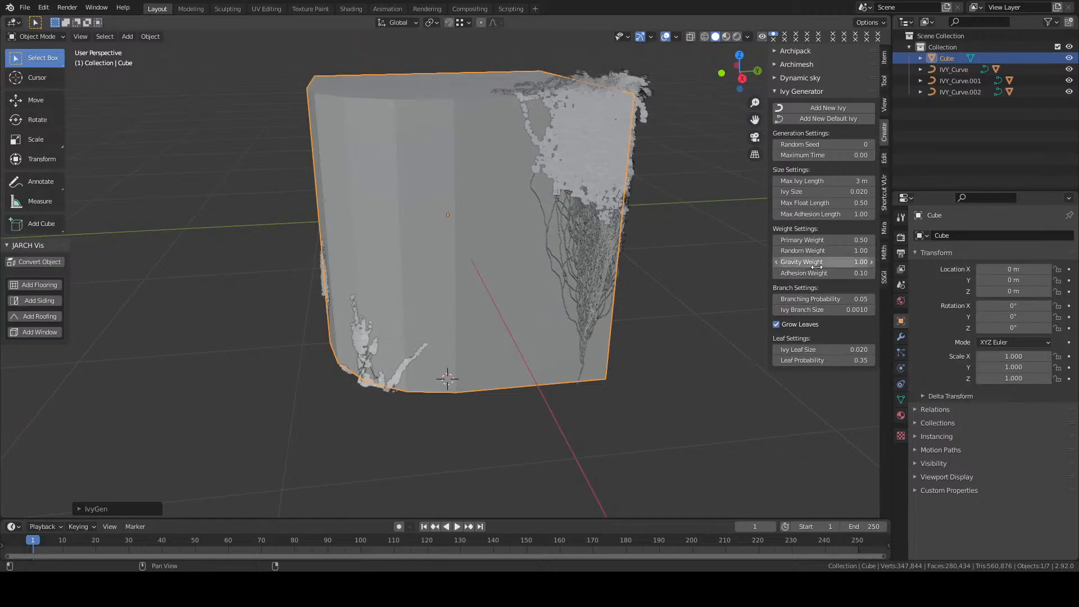
{"action": "left_click", "coordinate": [832, 108]}
{"action": "middle_click_drag", "start_coordinate": [430, 232], "coordinate": [491, 213]}
Place the 3D cursor higher up on the cube's side, set Adhesion Weight to 1.00 and grow an ivy there
{"action": "mouse_move", "coordinate": [466, 259]}
{"action": "middle_mouse_down"}
{"action": "mouse_move", "coordinate": [450, 305]}
{"action": "mouse_move", "coordinate": [419, 275]}
{"action": "mouse_move", "coordinate": [449, 270]}
{"action": "middle_mouse_up"}
{"action": "right_click", "coordinate": [410, 248], "text": "shift"}
{"action": "left_click_drag", "start_coordinate": [797, 275], "coordinate": [854, 275]}
{"action": "left_click", "coordinate": [818, 110]}
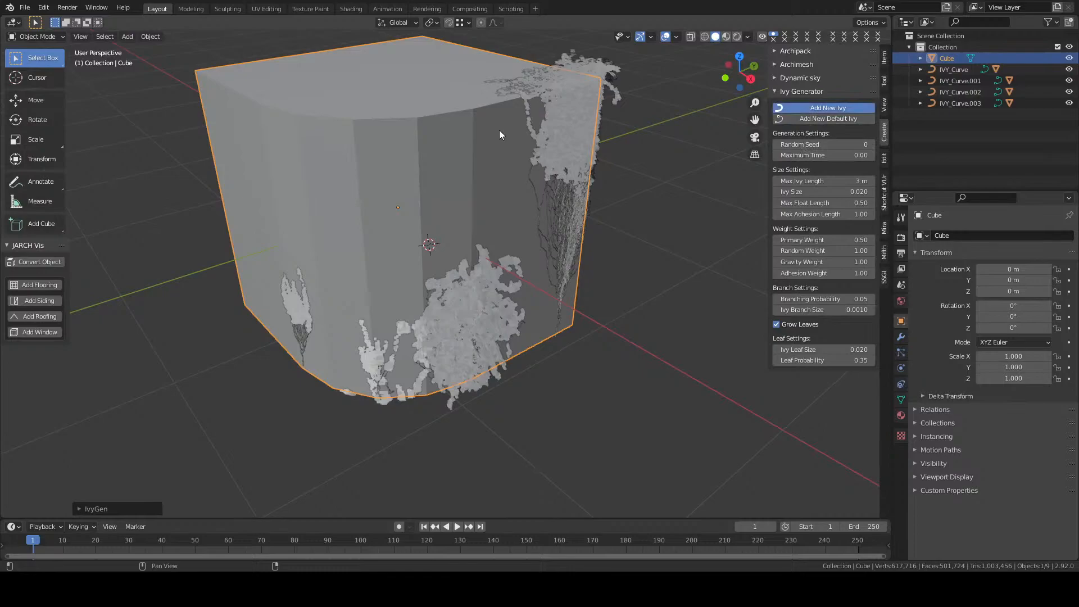
Place the 3D cursor on the cube's underside and grow an ivy there
{"action": "middle_click_drag", "start_coordinate": [477, 197], "coordinate": [618, 292]}
{"action": "left_click", "coordinate": [821, 109]}
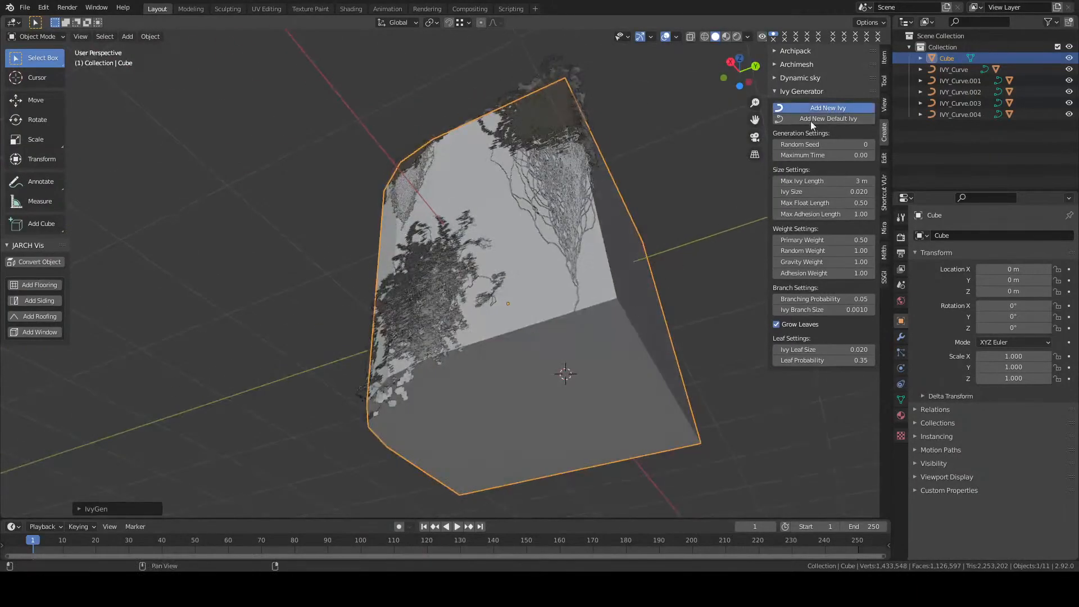
{"action": "middle_click_drag", "start_coordinate": [585, 302], "coordinate": [742, 206]}
Set Adhesion Weight to 0.13 and grow one more ivy from the underside
{"action": "left_click_drag", "start_coordinate": [803, 274], "coordinate": [762, 273]}
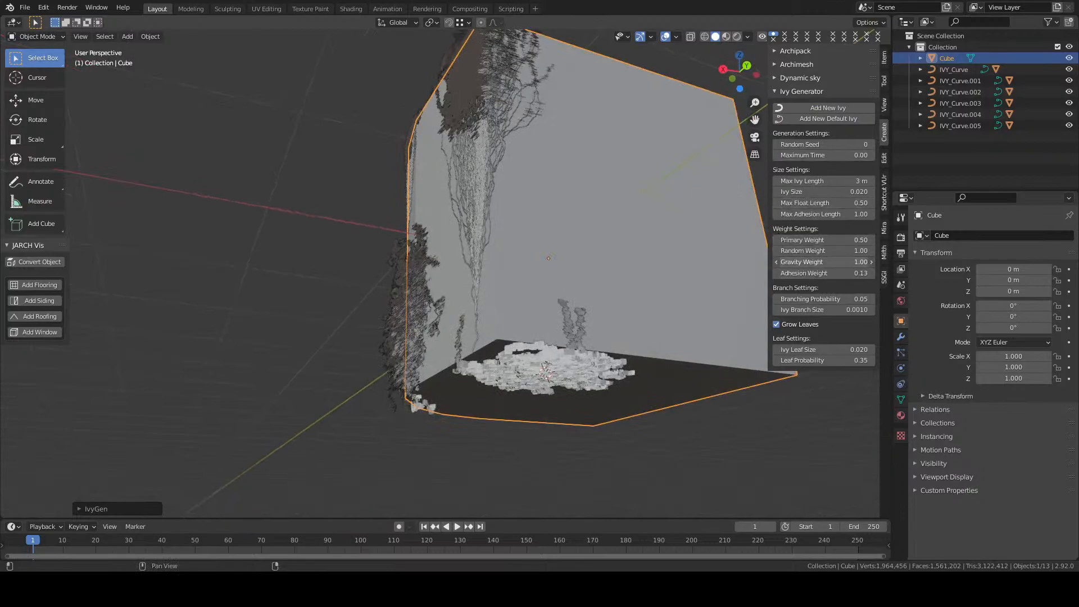
{"action": "left_click", "coordinate": [823, 107]}
{"action": "mouse_move", "coordinate": [619, 219]}
{"action": "middle_mouse_down"}
{"action": "mouse_move", "coordinate": [589, 183]}
{"action": "mouse_move", "coordinate": [486, 213]}
{"action": "mouse_move", "coordinate": [564, 260]}
{"action": "mouse_move", "coordinate": [619, 247]}
{"action": "middle_mouse_up"}
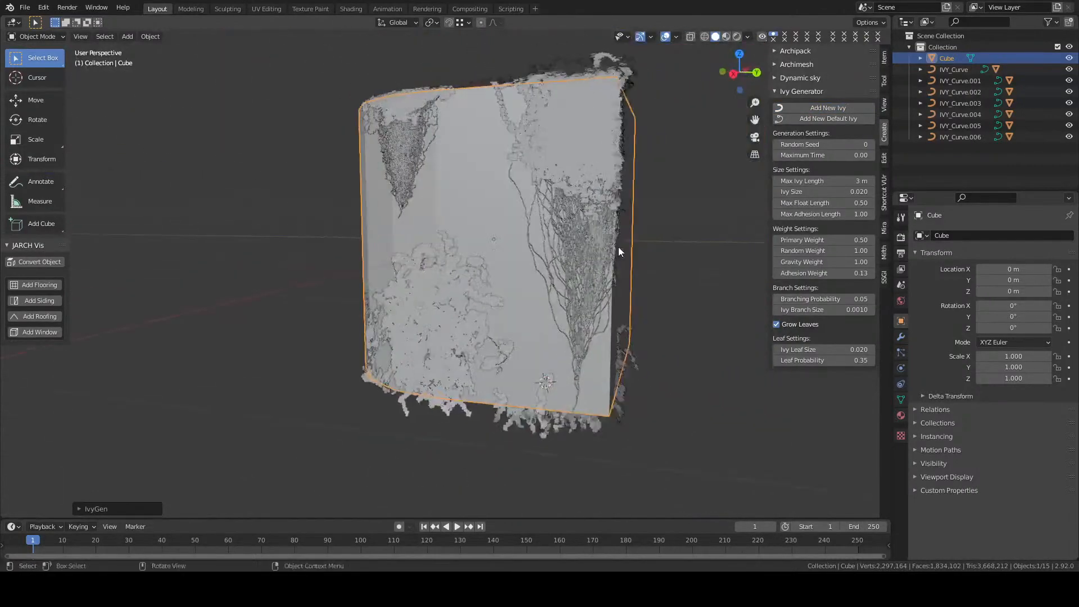
Switch to material preview and give the leaves of the large corner ivy a new material with a bright green base color
{"action": "middle_click_drag", "start_coordinate": [552, 228], "coordinate": [458, 298]}
{"action": "key", "text": "z"}
{"action": "left_click", "coordinate": [427, 312]}
{"action": "left_click", "coordinate": [502, 184]}
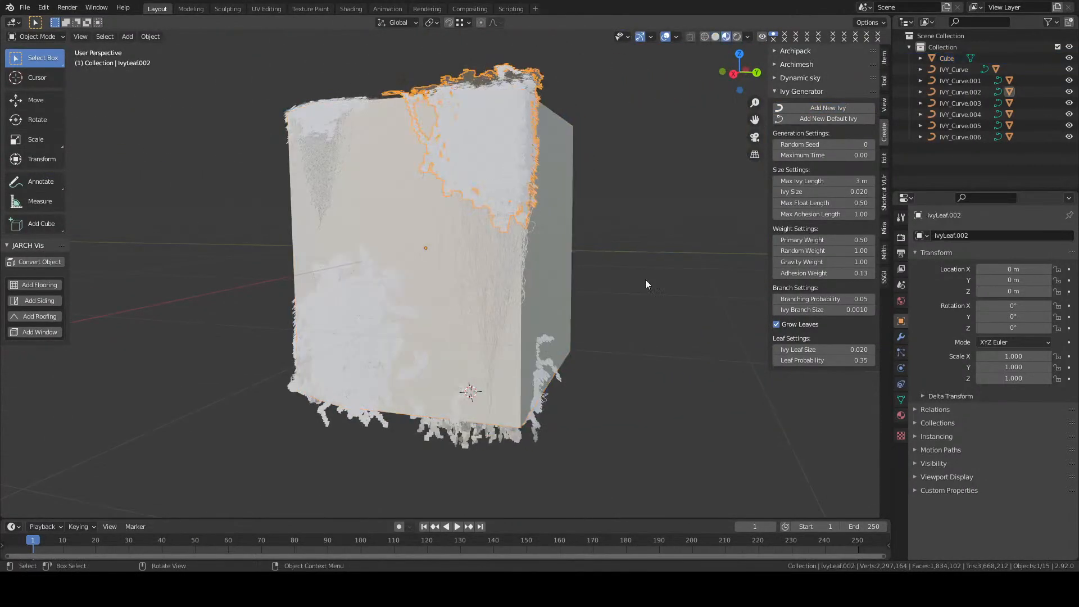
{"action": "left_click", "coordinate": [901, 416]}
{"action": "left_click", "coordinate": [957, 283]}
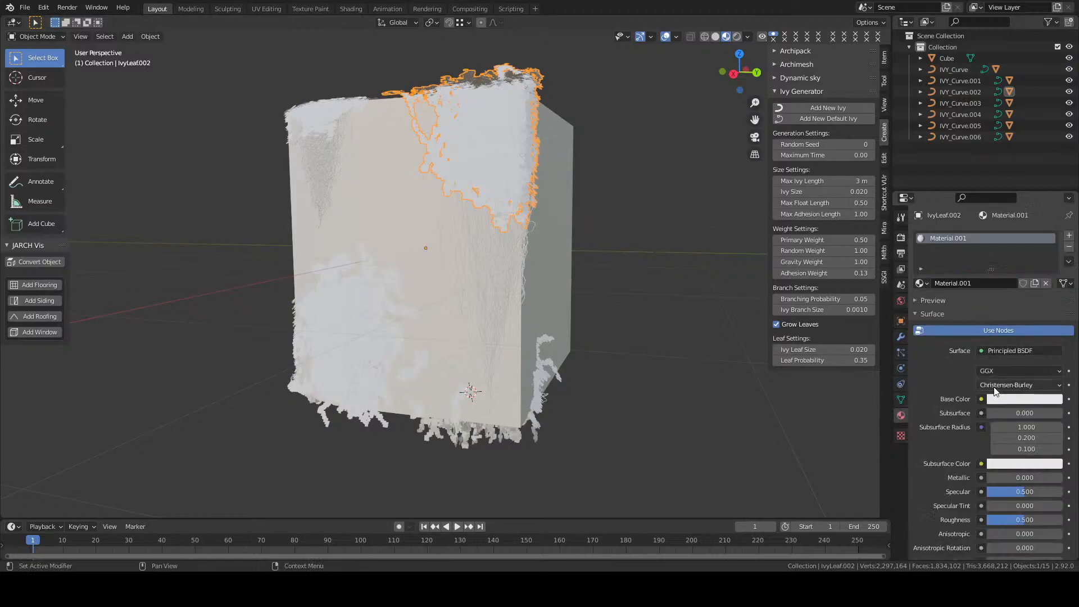
{"action": "left_click", "coordinate": [1001, 398]}
{"action": "left_click", "coordinate": [997, 328]}
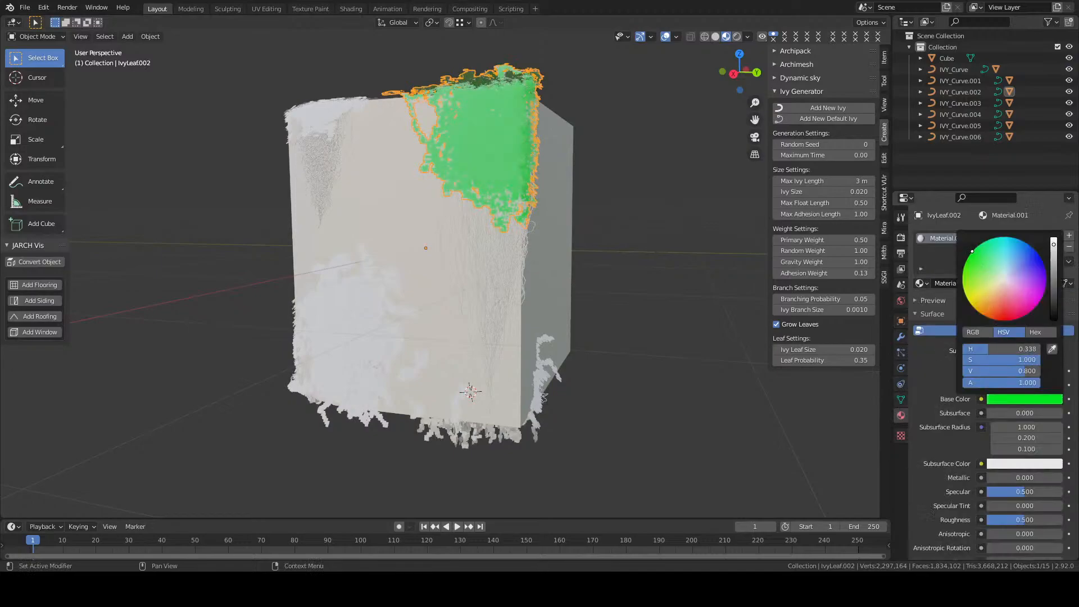
Assign the green Material.001 to the leaves of the bushy lower ivy and the ivy in the upper bevelled area
{"action": "left_click", "coordinate": [393, 311], "text": "shift"}
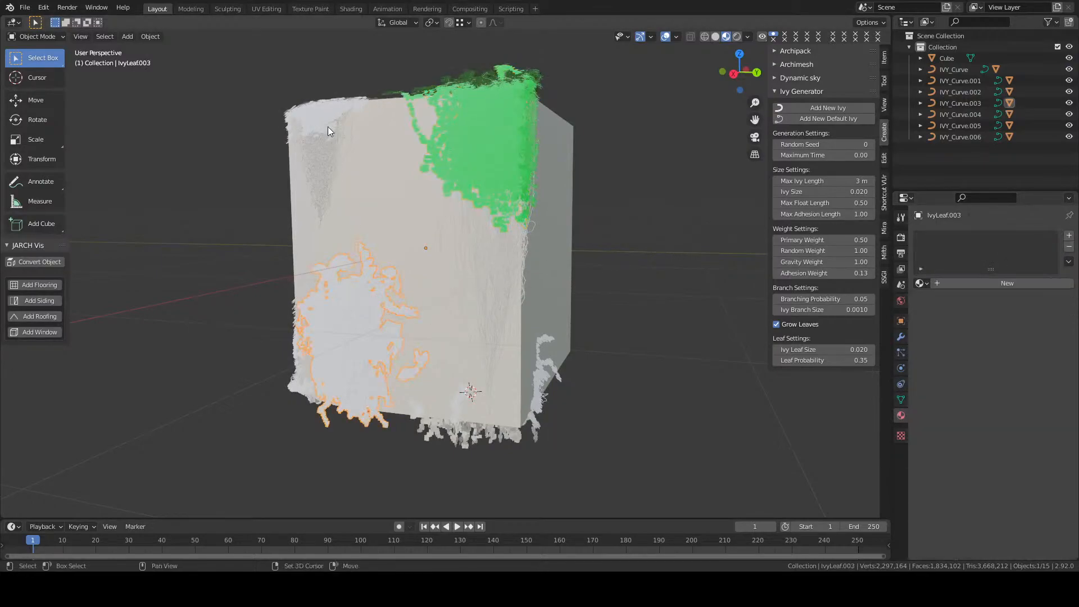
{"action": "key", "text": "shift+q"}
{"action": "mouse_move", "coordinate": [326, 121]}
{"action": "left_click", "coordinate": [382, 172]}
Assign Material.001 to the leaves hanging from the cube's underside
{"action": "left_click", "coordinate": [540, 351]}
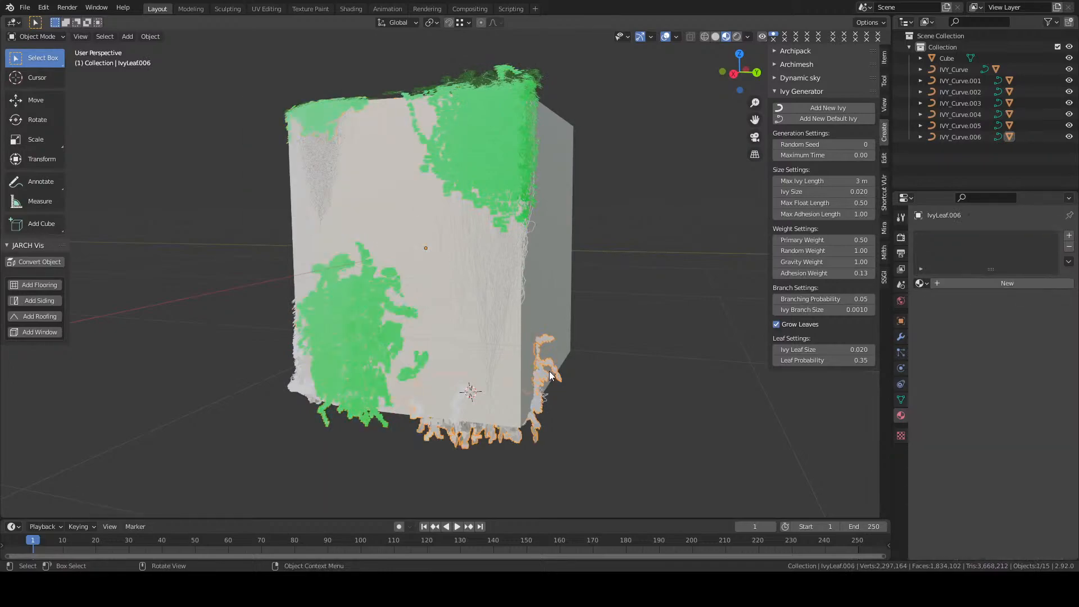
{"action": "key", "text": "shift+q"}
{"action": "mouse_move", "coordinate": [558, 372]}
{"action": "left_click", "coordinate": [592, 420]}
Assign Material.001 to the leaves of the first small ivy at the bottom edge
{"action": "middle_click_drag", "start_coordinate": [583, 401], "coordinate": [472, 281]}
{"action": "left_click", "coordinate": [270, 439]}
{"action": "key", "text": "shift+q"}
{"action": "left_click_drag", "start_coordinate": [247, 294], "coordinate": [379, 190]}
{"action": "mouse_move", "coordinate": [390, 205]}
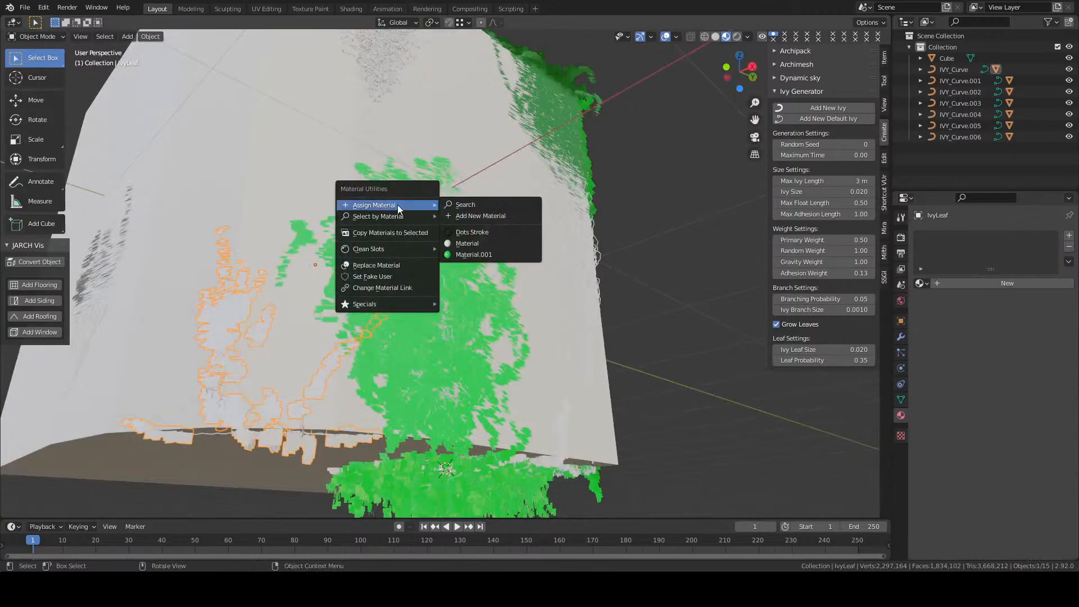
{"action": "left_click", "coordinate": [495, 254]}
Select the leaves of the remaining small ivy on the cube's side and give them Material.001
{"action": "mouse_move", "coordinate": [495, 254]}
{"action": "middle_mouse_down"}
{"action": "mouse_move", "coordinate": [329, 270]}
{"action": "mouse_move", "coordinate": [396, 296]}
{"action": "mouse_move", "coordinate": [375, 288]}
{"action": "middle_mouse_up"}
{"action": "scroll", "coordinate": [329, 270], "scroll_direction": "up", "scroll_amount": 1}
{"action": "left_click", "coordinate": [194, 212]}
{"action": "left_click", "coordinate": [163, 122]}
{"action": "left_click", "coordinate": [431, 288]}
{"action": "key", "text": "shift+z"}
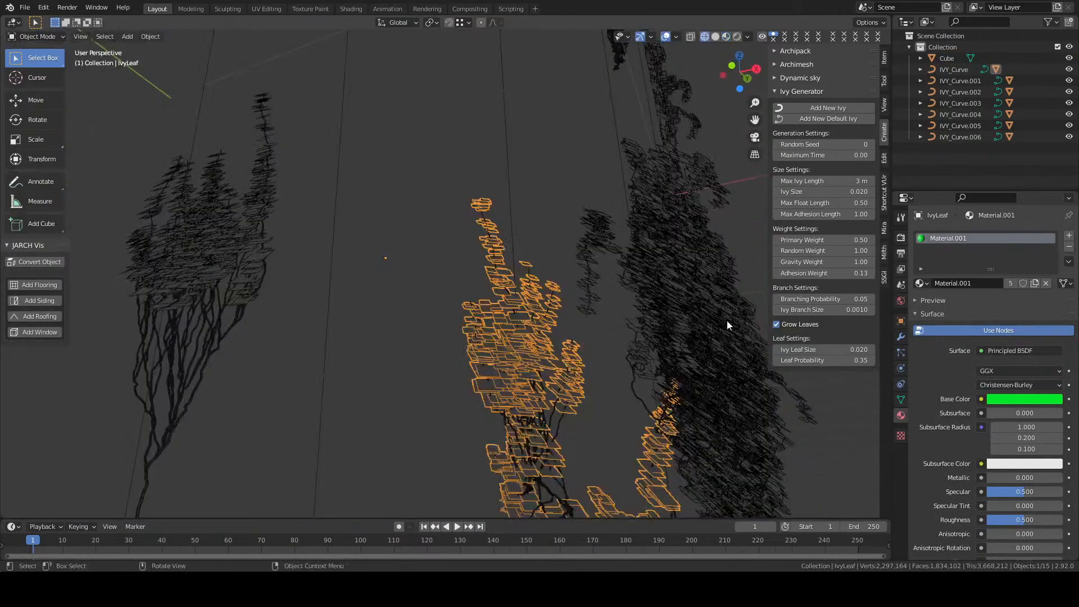
{"action": "key", "text": "shift+z"}
{"action": "mouse_move", "coordinate": [920, 284]}
{"action": "left_mouse_down"}
{"action": "mouse_move", "coordinate": [916, 314]}
{"action": "mouse_move", "coordinate": [234, 242]}
{"action": "left_mouse_up"}
{"action": "scroll", "coordinate": [269, 247], "scroll_direction": "down", "scroll_amount": 2}
{"action": "mouse_move", "coordinate": [308, 262]}
{"action": "middle_mouse_down"}
{"action": "mouse_move", "coordinate": [308, 245]}
{"action": "mouse_move", "coordinate": [311, 273]}
{"action": "middle_mouse_up"}
{"action": "left_click", "coordinate": [309, 298]}
{"action": "left_click", "coordinate": [920, 283]}
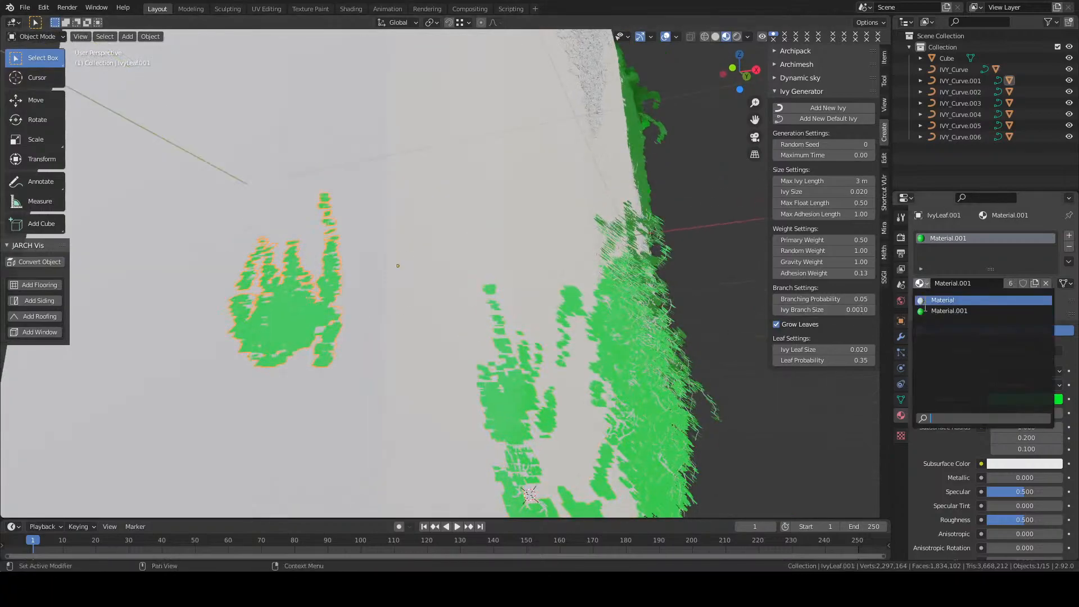
Assign Material to the stems of the upper ivy by the bevel and darken its base color to black
{"action": "scroll", "coordinate": [498, 248], "scroll_direction": "down", "scroll_amount": 5}
{"action": "left_click", "coordinate": [544, 186]}
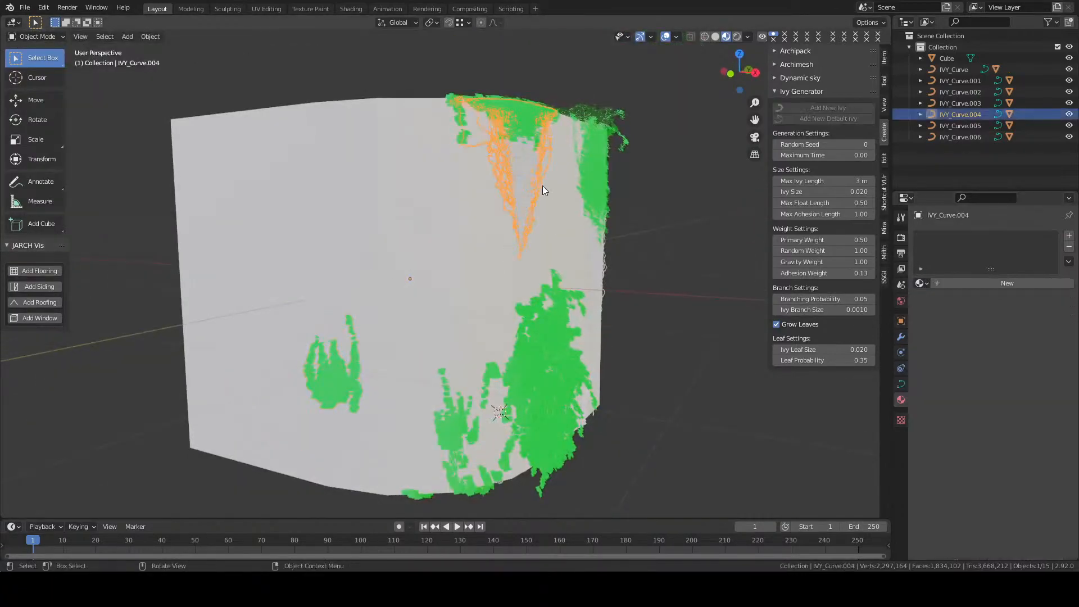
{"action": "key", "text": "shift+q"}
{"action": "mouse_move", "coordinate": [535, 182]}
{"action": "left_click", "coordinate": [589, 222]}
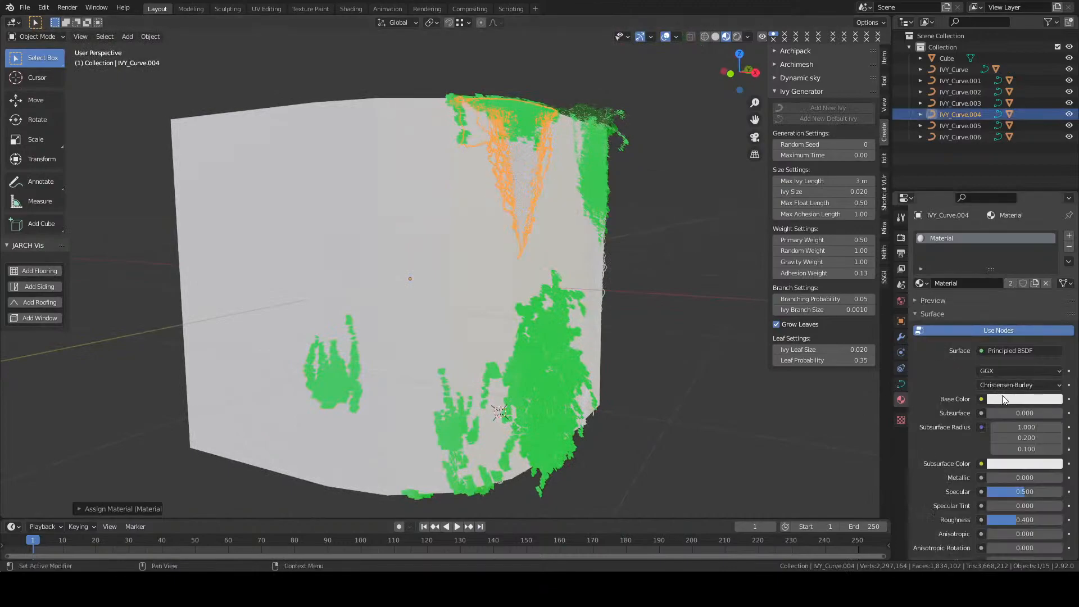
{"action": "left_click", "coordinate": [1005, 400]}
{"action": "left_click_drag", "start_coordinate": [1053, 241], "coordinate": [1053, 296]}
{"action": "left_click", "coordinate": [619, 278]}
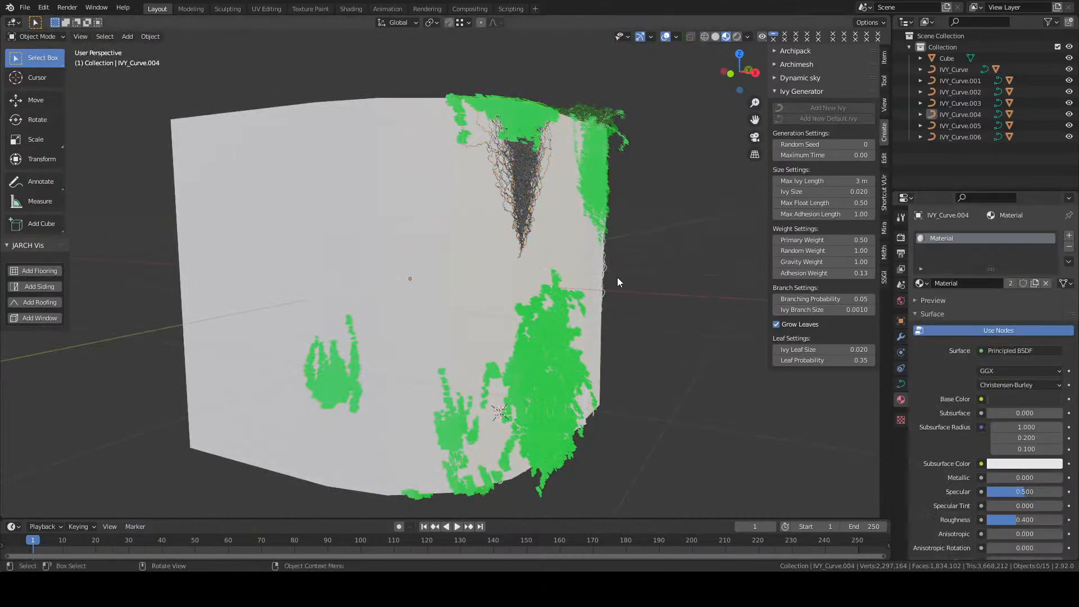
Select the corner ivy's stems together with the uncolored leaves on the underside and assign the dark Material to them
{"action": "left_click", "coordinate": [605, 283]}
{"action": "middle_click_drag", "start_coordinate": [595, 403], "coordinate": [595, 387]}
{"action": "left_click", "coordinate": [594, 385], "text": "shift"}
{"action": "left_click", "coordinate": [596, 381], "text": "shift"}
{"action": "left_click_drag", "start_coordinate": [353, 191], "coordinate": [382, 208], "text": "ctrl"}
{"action": "key", "text": "shift+q"}
{"action": "mouse_move", "coordinate": [524, 229]}
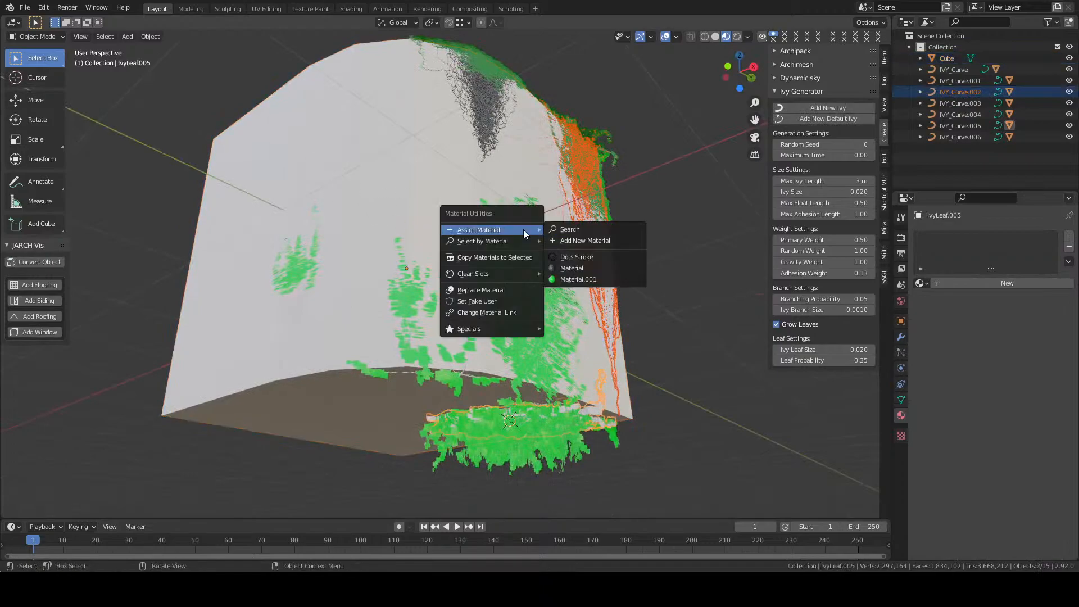
{"action": "left_click", "coordinate": [571, 268]}
{"action": "middle_click_drag", "start_coordinate": [595, 350], "coordinate": [534, 316]}
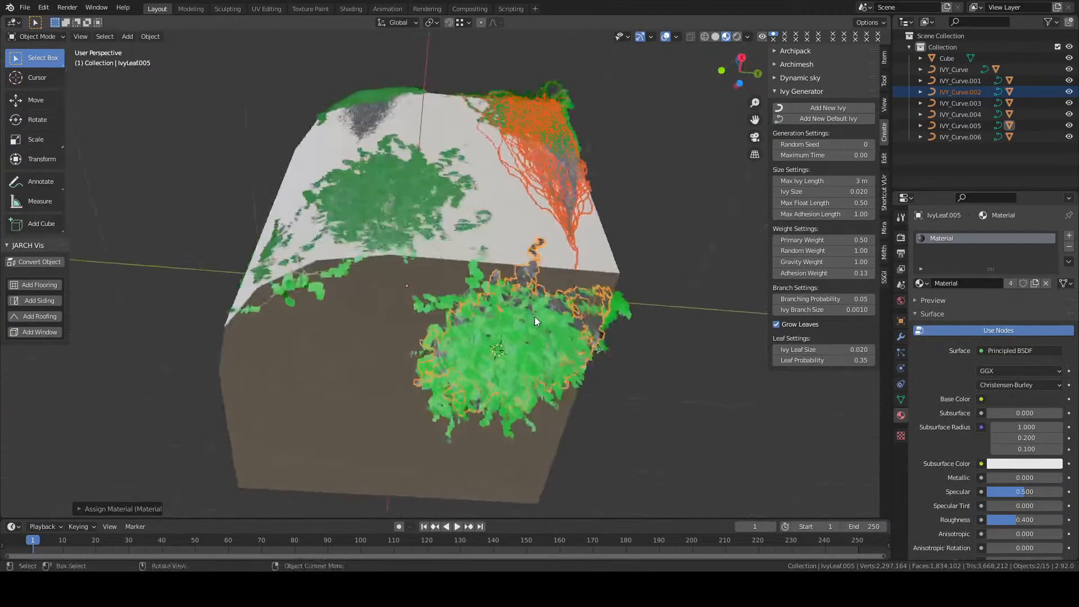
Assign the dark Material to the stems of the small ivy at the cube's lower edge
{"action": "left_click", "coordinate": [327, 272]}
{"action": "key", "text": "shift+q"}
{"action": "mouse_move", "coordinate": [315, 273]}
{"action": "left_click", "coordinate": [369, 311]}
Select the stems of the large ivy in the middle of the cube's side and assign Material to them
{"action": "middle_click_drag", "start_coordinate": [369, 311], "coordinate": [392, 265]}
{"action": "left_click", "coordinate": [393, 255]}
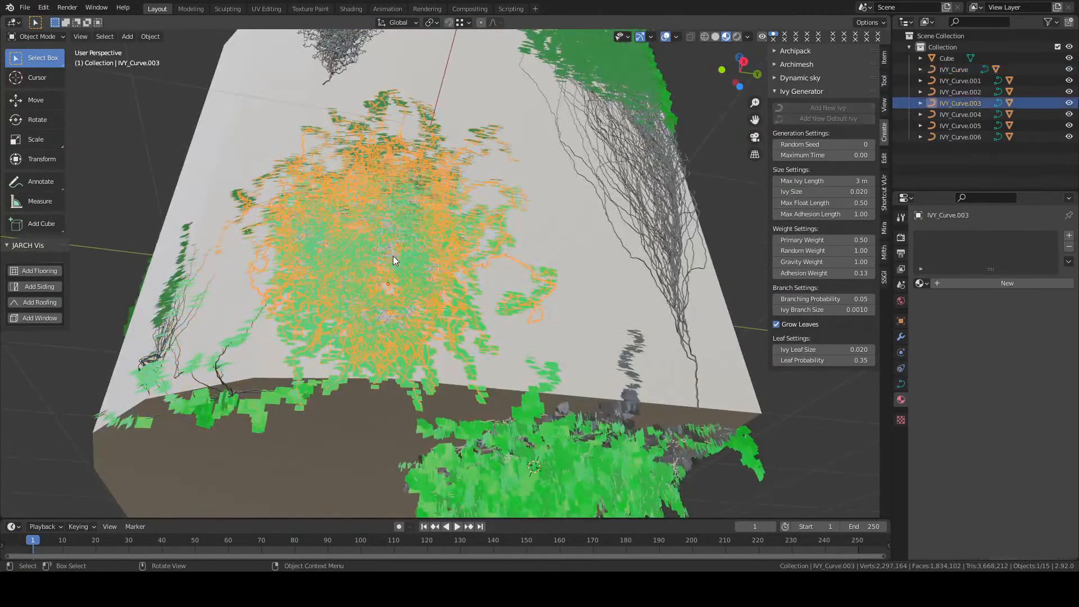
{"action": "key", "text": "shift+q"}
{"action": "mouse_move", "coordinate": [393, 255]}
{"action": "left_click", "coordinate": [435, 293]}
Inspect the leaves and stems of the ivies around the cube for their assigned materials
{"action": "left_click", "coordinate": [444, 239]}
{"action": "middle_click_drag", "start_coordinate": [444, 239], "coordinate": [441, 264]}
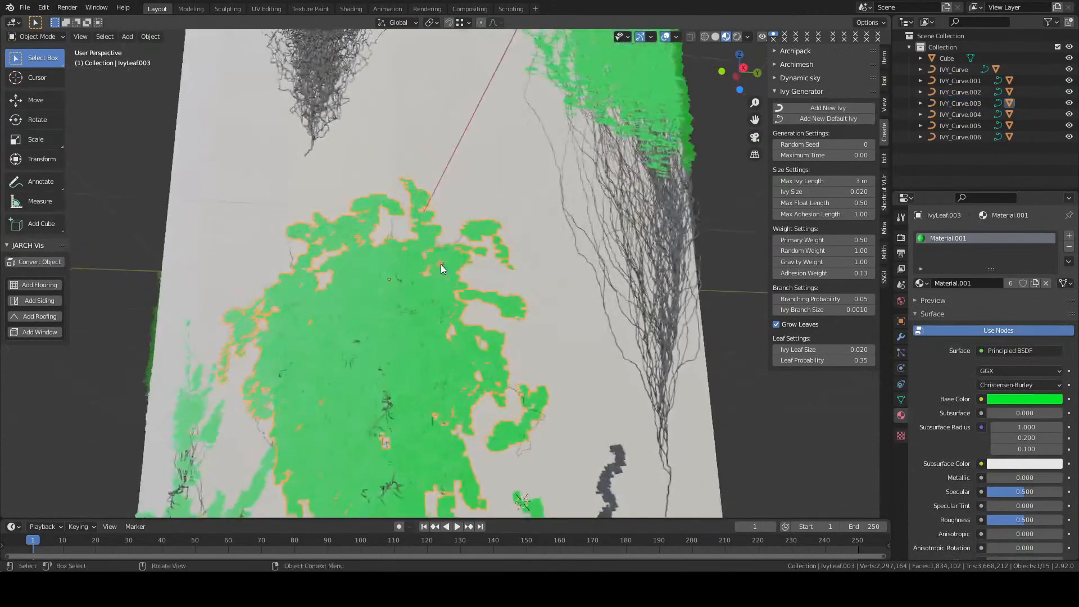
{"action": "scroll", "coordinate": [441, 265], "scroll_direction": "down", "scroll_amount": 3}
{"action": "left_click", "coordinate": [573, 308]}
{"action": "key", "text": "KP_Decimal"}
{"action": "middle_click_drag", "start_coordinate": [573, 308], "coordinate": [643, 296]}
{"action": "scroll", "coordinate": [480, 294], "scroll_direction": "down", "scroll_amount": 3}
{"action": "scroll", "coordinate": [369, 283], "scroll_direction": "down", "scroll_amount": 1}
{"action": "scroll", "coordinate": [643, 296], "scroll_direction": "down", "scroll_amount": 2}
Delete every object in the scene, including the cube and all ivies
{"action": "left_click", "coordinate": [367, 227]}
{"action": "key", "text": "a"}
{"action": "key", "text": "x"}
{"action": "left_click", "coordinate": [510, 192]}
{"action": "left_click", "coordinate": [43, 8]}
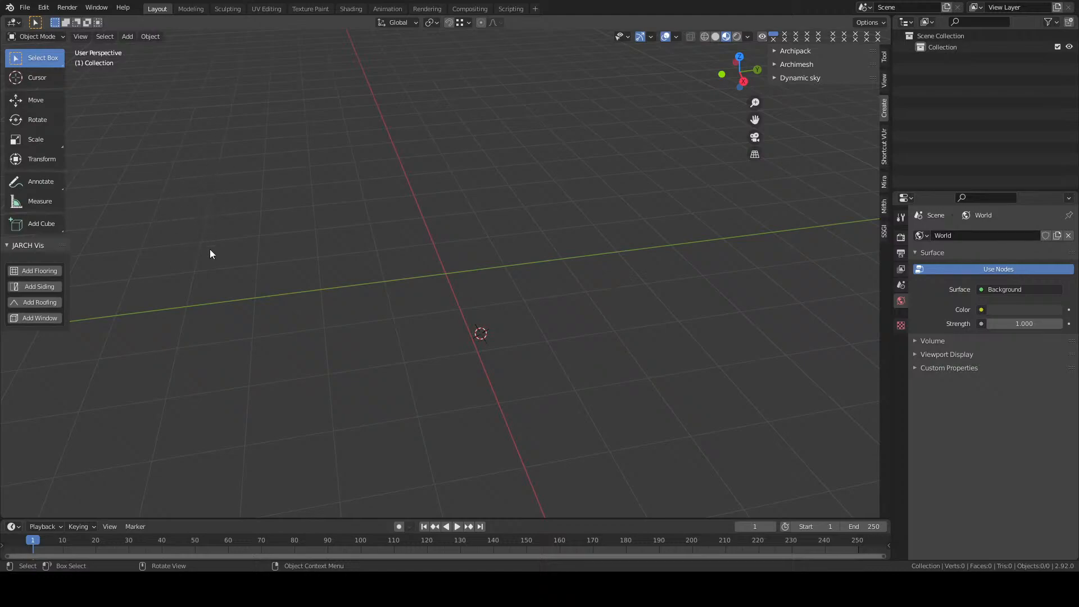
Add a new cube mesh and move it upward above the ground grid
{"action": "middle_click_drag", "start_coordinate": [408, 204], "coordinate": [361, 101]}
{"action": "key", "text": "shift+a"}
{"action": "key", "text": "shift+a"}
{"action": "mouse_move", "coordinate": [446, 143]}
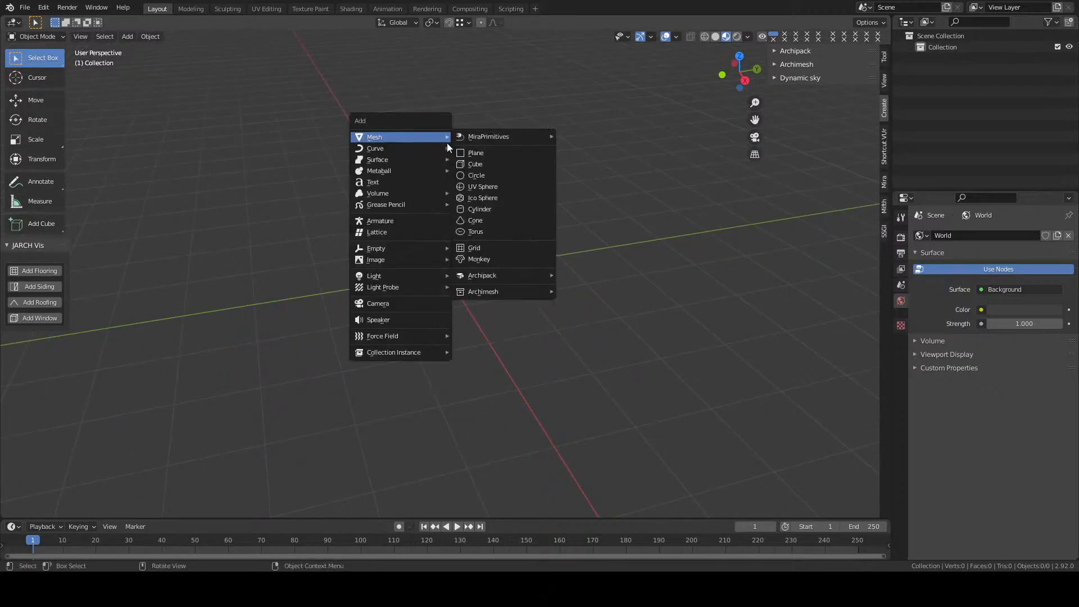
{"action": "left_click", "coordinate": [472, 163]}
{"action": "mouse_move", "coordinate": [487, 174]}
{"action": "middle_mouse_down"}
{"action": "mouse_move", "coordinate": [537, 145]}
{"action": "mouse_move", "coordinate": [487, 184]}
{"action": "middle_mouse_up"}
{"action": "scroll", "coordinate": [484, 222], "scroll_direction": "up", "scroll_amount": 4}
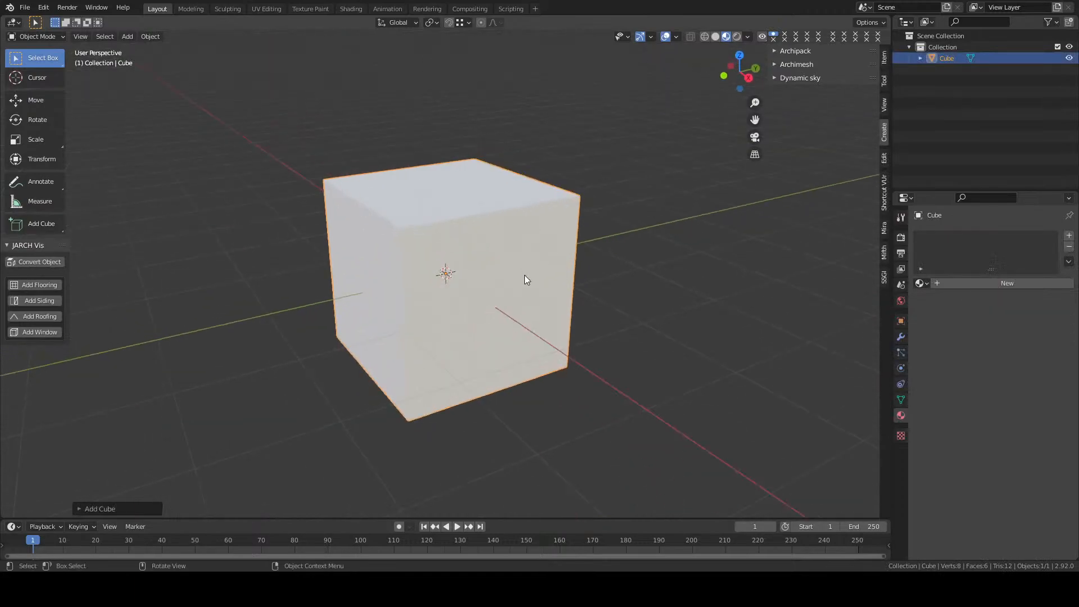
{"action": "key", "text": "g"}
{"action": "left_click", "coordinate": [527, 208]}
Add a plane scaled up into a wide floor beneath the cube and switch the viewport to solid shading
{"action": "key", "text": "shift+a"}
{"action": "mouse_move", "coordinate": [489, 220]}
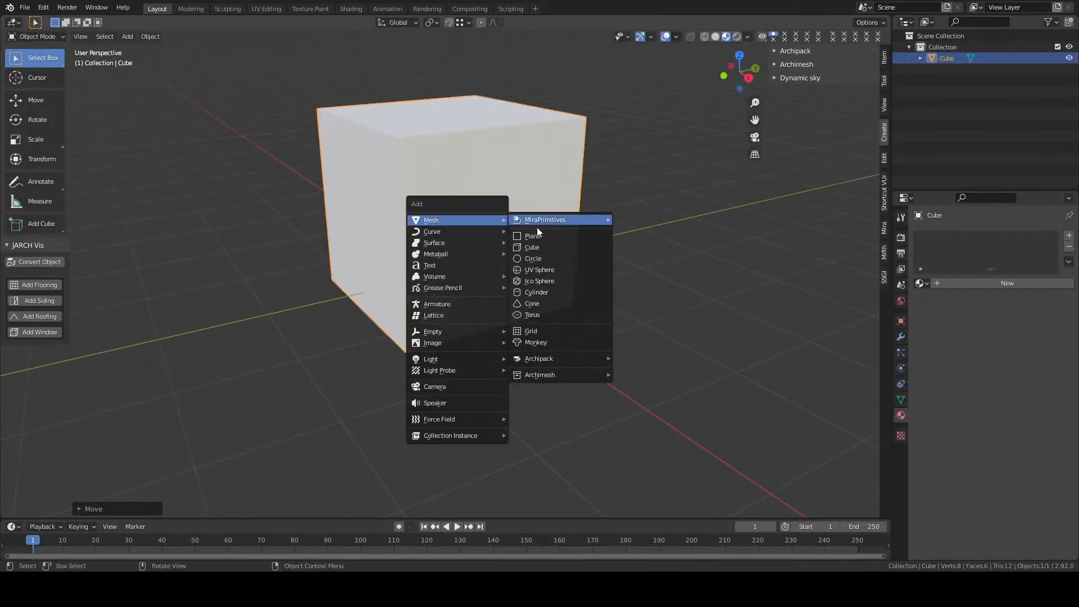
{"action": "left_click", "coordinate": [533, 236]}
{"action": "key", "text": "s"}
{"action": "left_click", "coordinate": [747, 285]}
{"action": "mouse_move", "coordinate": [747, 285]}
{"action": "middle_mouse_down"}
{"action": "mouse_move", "coordinate": [777, 191]}
{"action": "mouse_move", "coordinate": [563, 248]}
{"action": "mouse_move", "coordinate": [537, 284]}
{"action": "middle_mouse_up"}
{"action": "key", "text": "z"}
{"action": "left_click", "coordinate": [643, 259]}
Run Cell Fracture on the cube with Random recursive shatter and a recursive source limit of 12
{"action": "left_click", "coordinate": [500, 246]}
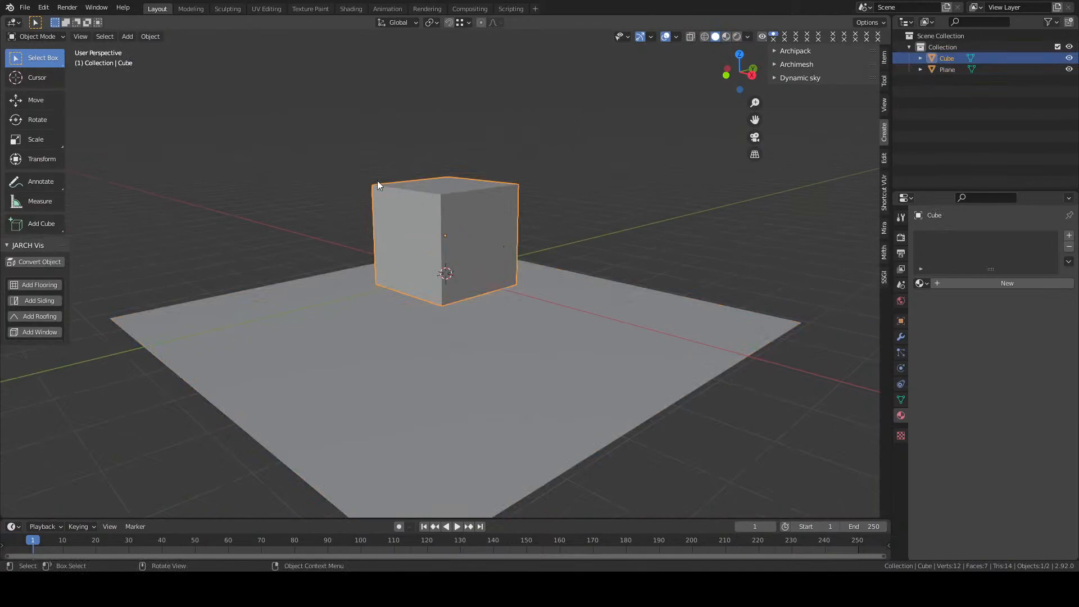
{"action": "middle_click_drag", "start_coordinate": [220, 73], "coordinate": [200, 94], "text": "shift"}
{"action": "left_click", "coordinate": [160, 41]}
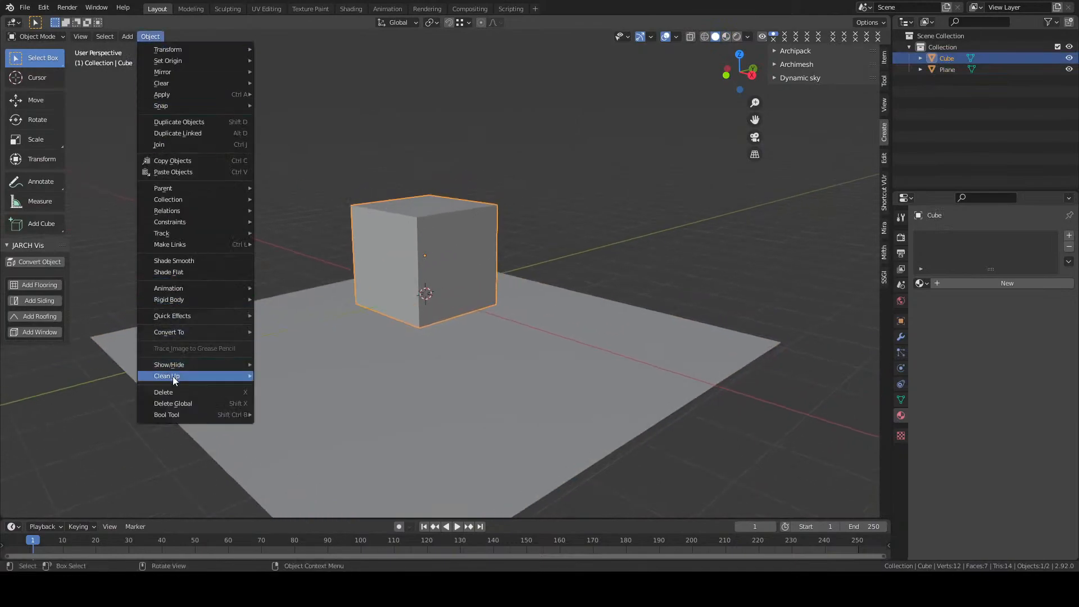
{"action": "mouse_move", "coordinate": [173, 333]}
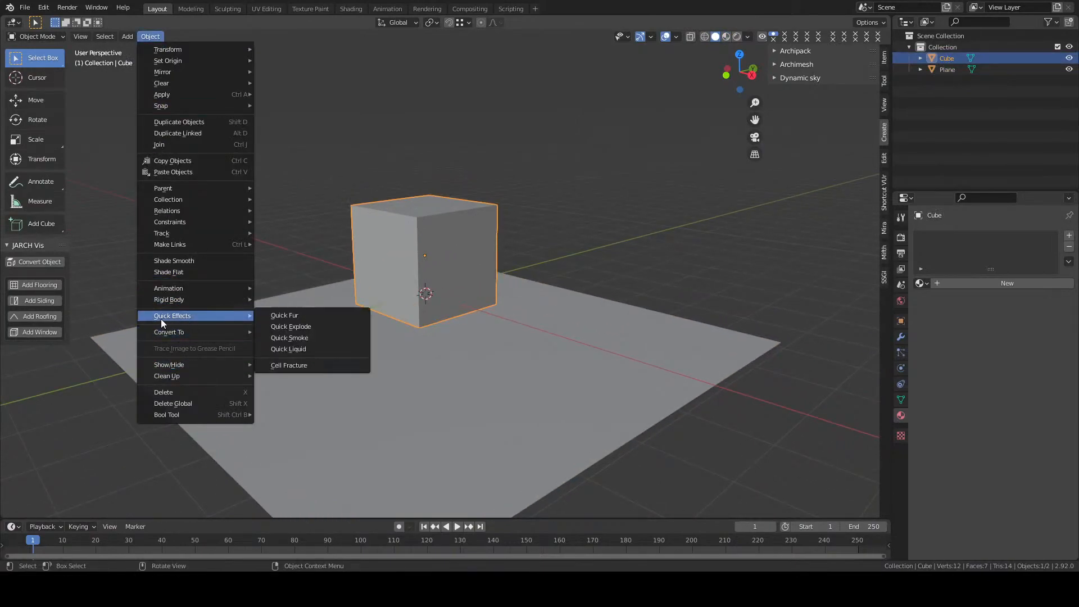
{"action": "left_click", "coordinate": [279, 366]}
{"action": "left_click_drag", "start_coordinate": [187, 223], "coordinate": [179, 173]}
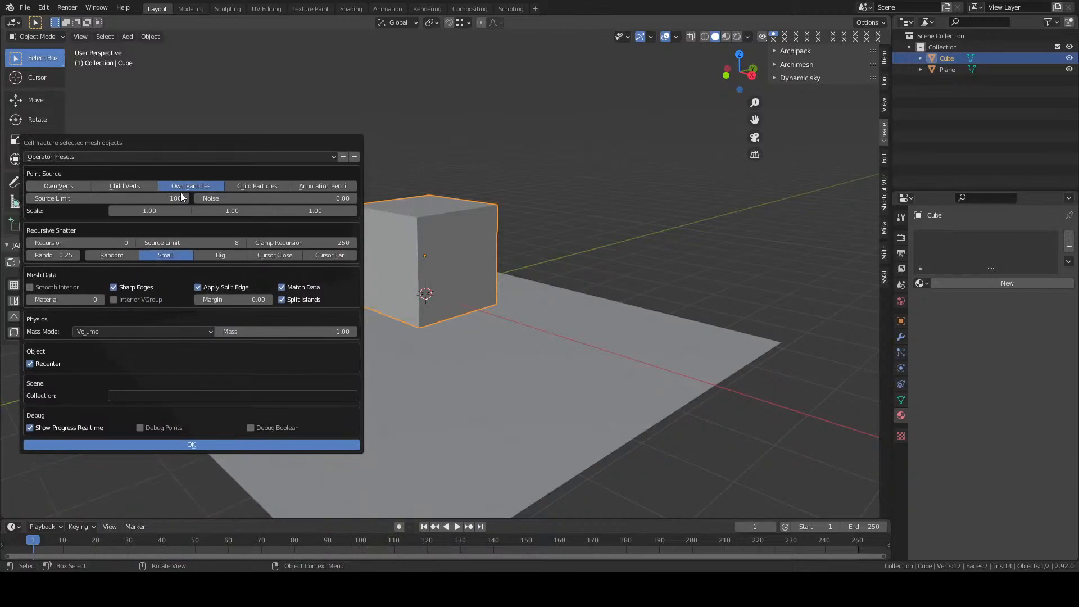
{"action": "left_click", "coordinate": [122, 256]}
{"action": "left_click", "coordinate": [202, 245]}
{"action": "type", "text": "12"}
{"action": "key", "text": "Return"}
{"action": "left_click", "coordinate": [198, 444]}
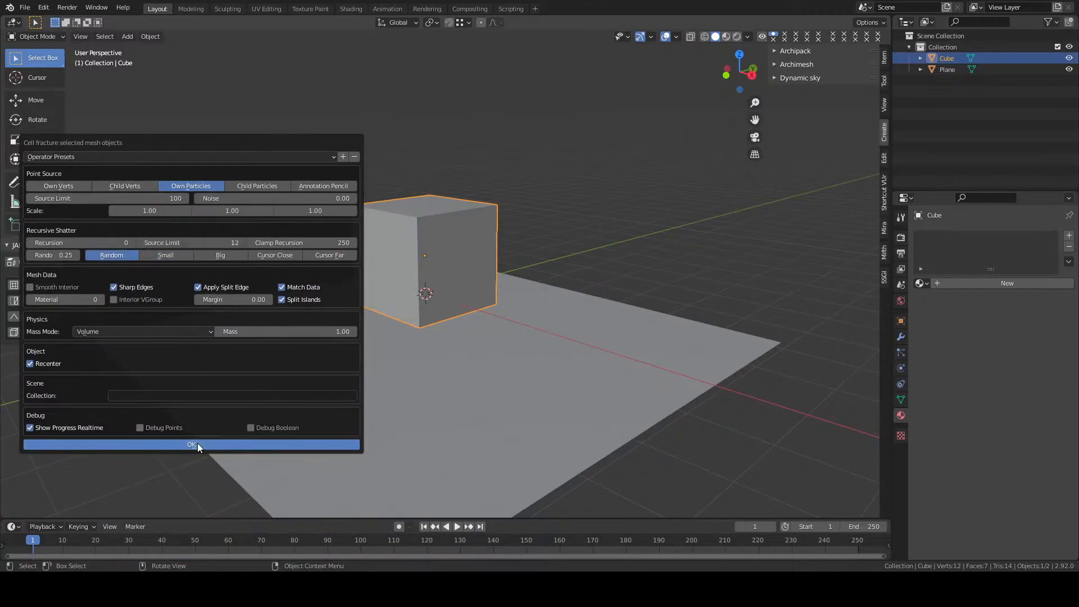
Raise the fractured cells along Z above the original cube and delete the original cube
{"action": "key", "text": "g"}
{"action": "key", "text": "z"}
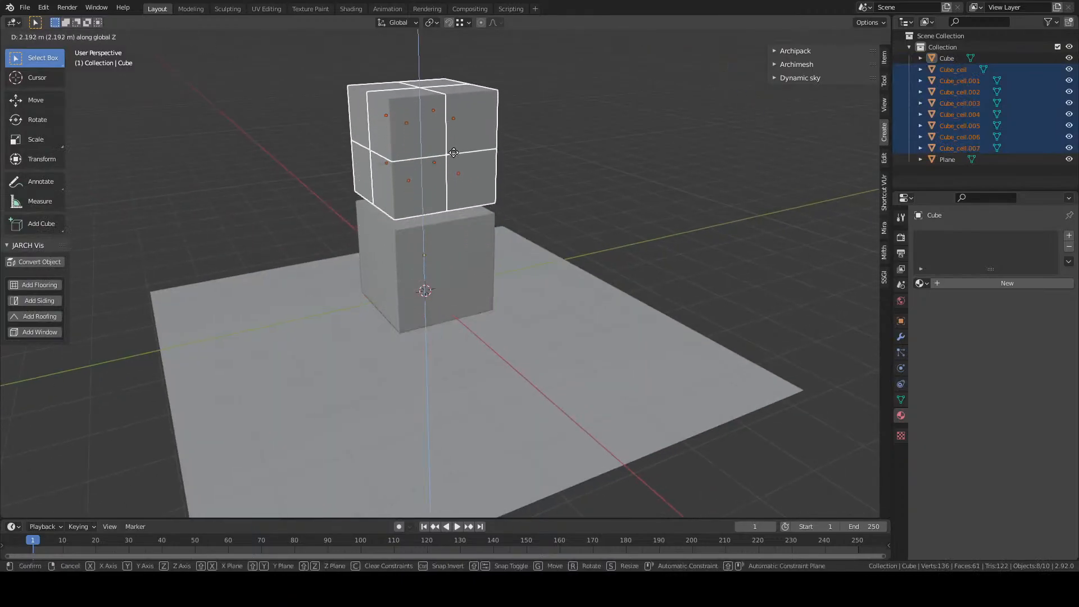
{"action": "left_click", "coordinate": [449, 144]}
{"action": "left_click", "coordinate": [445, 261]}
{"action": "key", "text": "Delete"}
Select all eight cells and run Cell Fracture on them with Own Verts as the point source
{"action": "middle_click_drag", "start_coordinate": [469, 203], "coordinate": [444, 244]}
{"action": "key", "text": "shift+z"}
{"action": "key", "text": "shift+z"}
{"action": "left_click_drag", "start_coordinate": [463, 256], "coordinate": [319, 136]}
{"action": "left_click", "coordinate": [150, 36]}
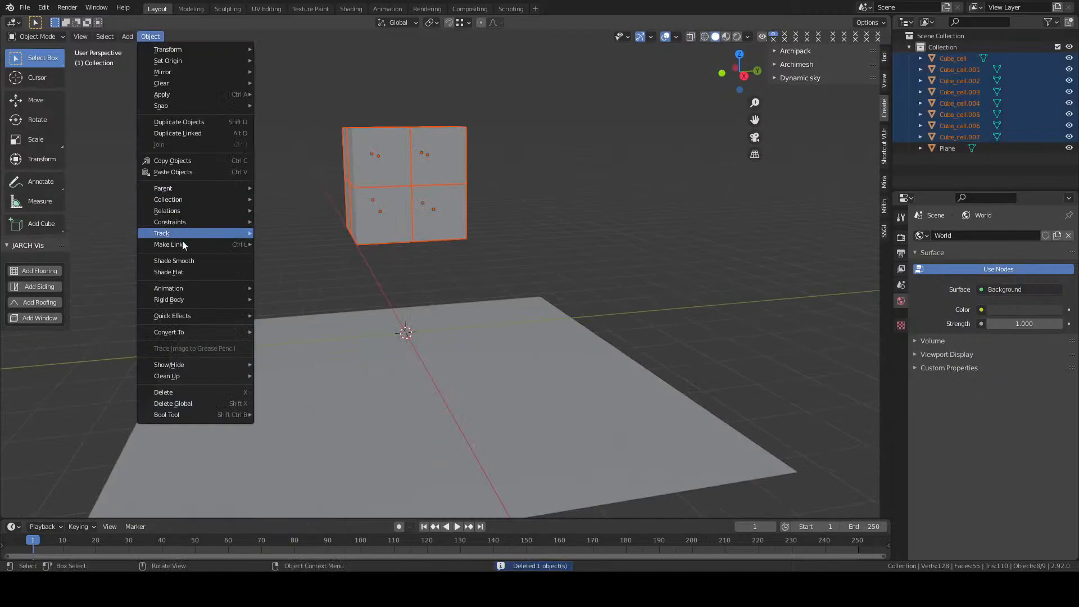
{"action": "mouse_move", "coordinate": [221, 317]}
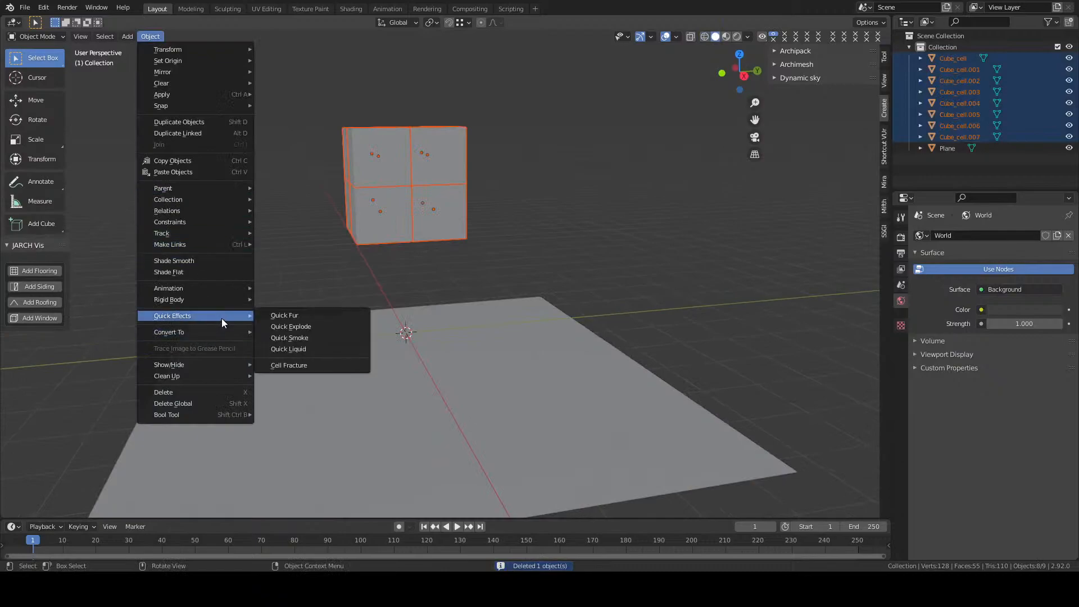
{"action": "left_click", "coordinate": [272, 365]}
{"action": "left_click", "coordinate": [149, 299]}
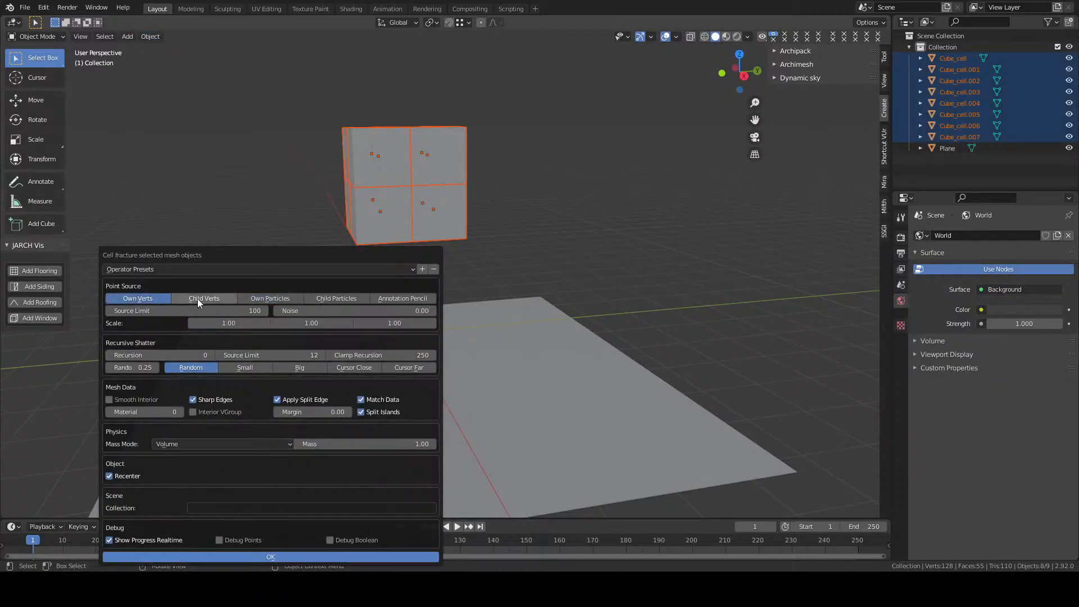
{"action": "left_click", "coordinate": [254, 557]}
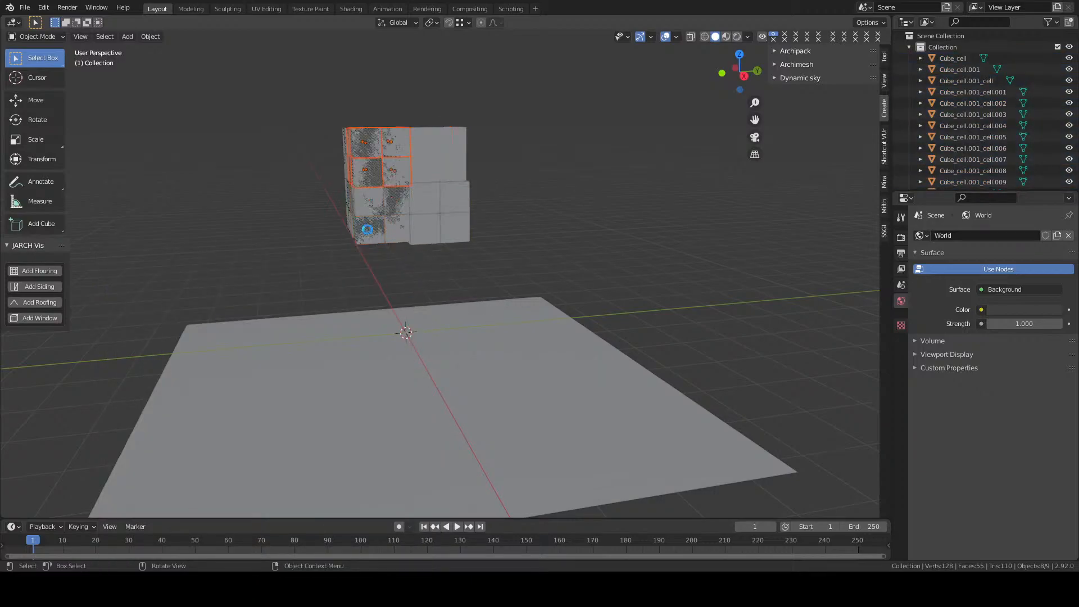
Raise the newly fractured cells along Z and delete the eight larger cells left underneath
{"action": "middle_click_drag", "start_coordinate": [374, 219], "coordinate": [453, 229]}
{"action": "key", "text": "g"}
{"action": "key", "text": "z"}
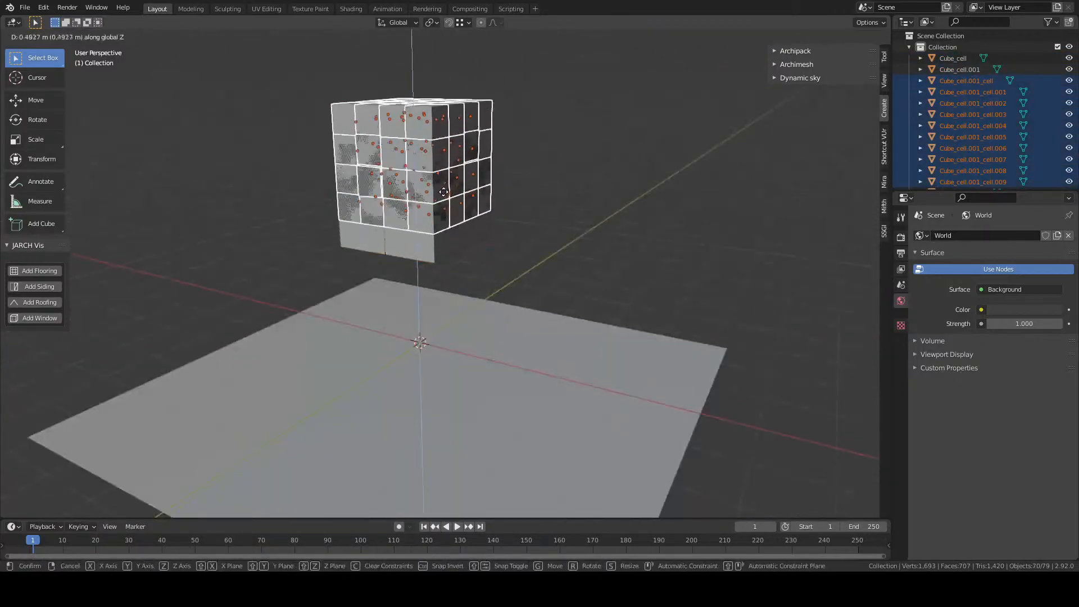
{"action": "left_click", "coordinate": [445, 86]}
{"action": "left_click_drag", "start_coordinate": [467, 170], "coordinate": [307, 226]}
{"action": "key", "text": "Delete"}
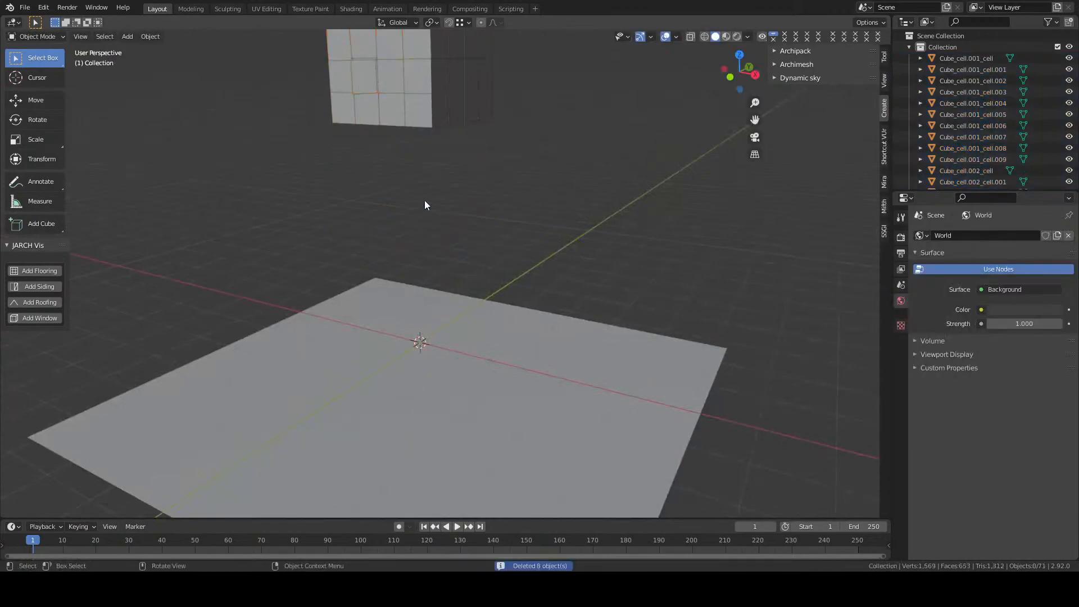
{"action": "middle_click_drag", "start_coordinate": [404, 202], "coordinate": [393, 318], "text": "shift"}
{"action": "key", "text": "alt+z"}
{"action": "key", "text": "alt+z"}
{"action": "left_click_drag", "start_coordinate": [487, 285], "coordinate": [306, 109]}
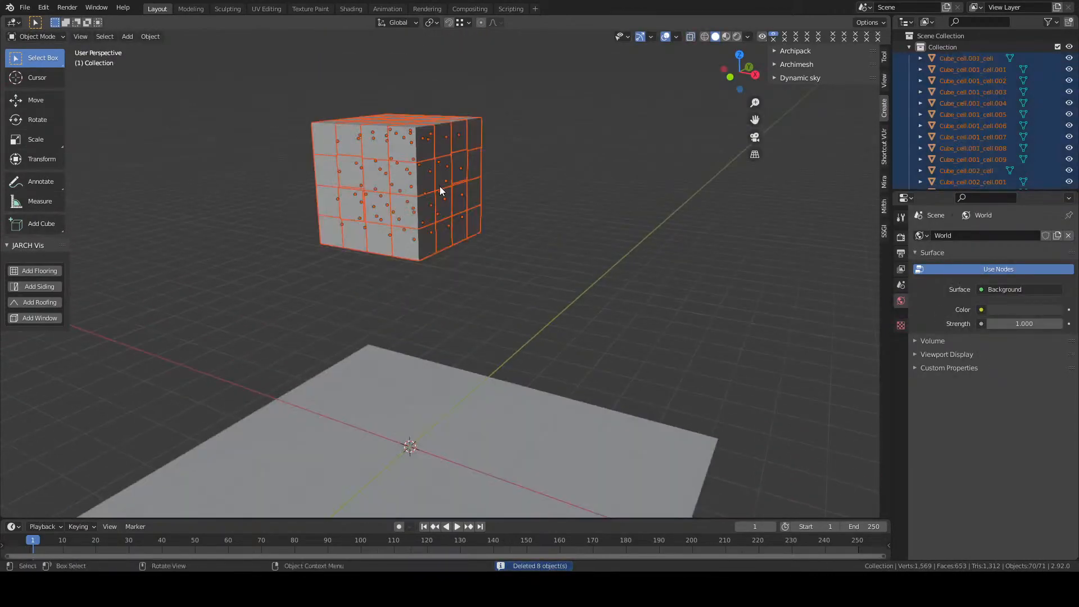
{"action": "left_click", "coordinate": [440, 188]}
{"action": "key", "text": "g"}
{"action": "right_click", "coordinate": [477, 202]}
Select all cells and fracture them again with Cell Fracture, using Child Particles as the point source and added noise
{"action": "left_click_drag", "start_coordinate": [568, 296], "coordinate": [221, 84]}
{"action": "middle_click_drag", "start_coordinate": [511, 212], "coordinate": [276, 162]}
{"action": "left_click", "coordinate": [150, 36]}
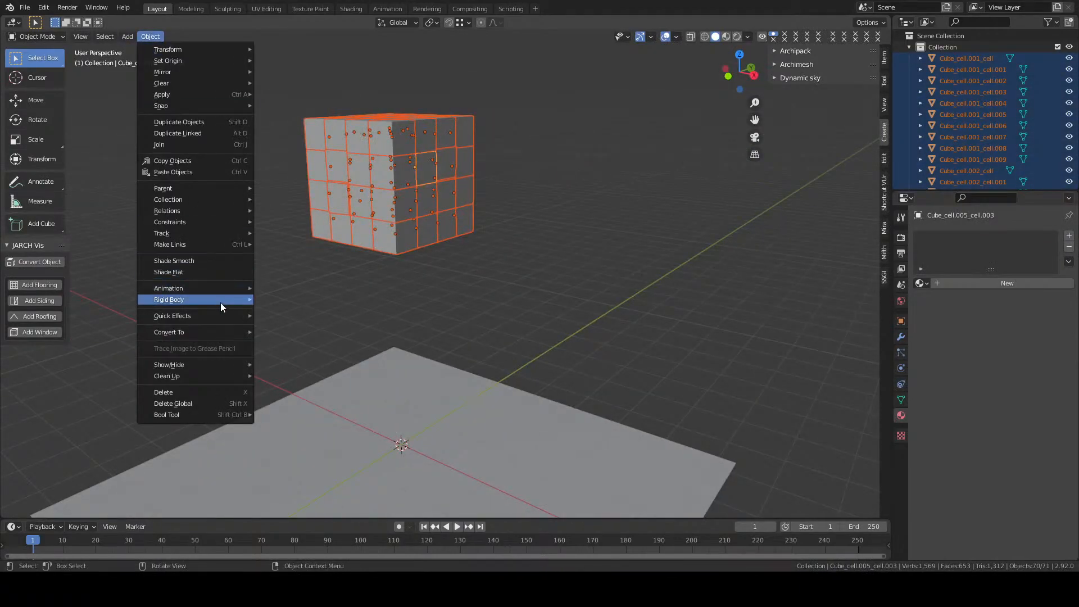
{"action": "mouse_move", "coordinate": [221, 312]}
{"action": "left_click", "coordinate": [277, 366]}
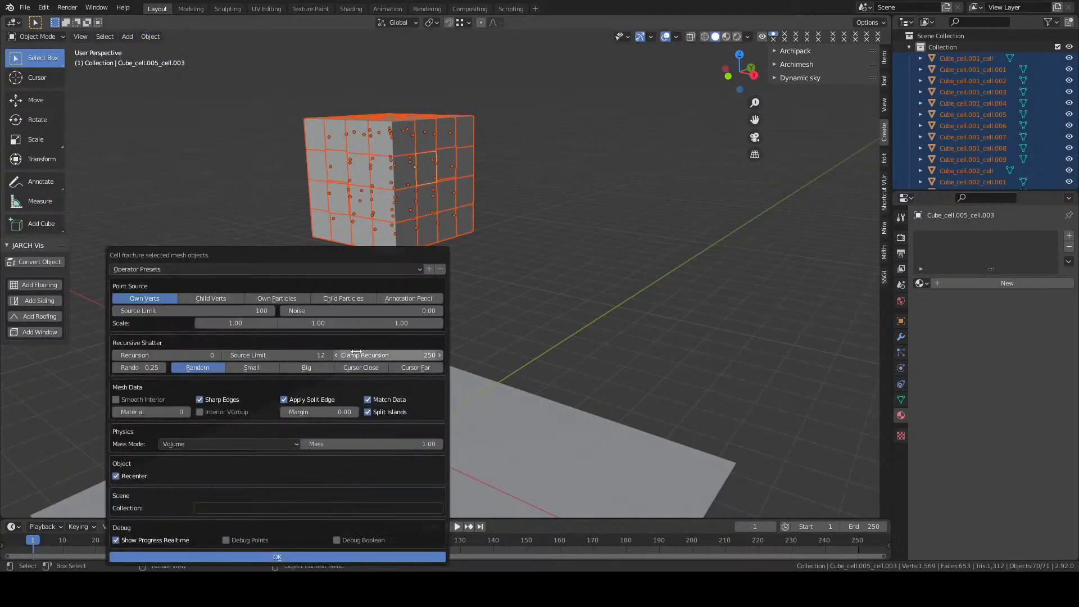
{"action": "left_click", "coordinate": [399, 301]}
{"action": "left_click", "coordinate": [343, 299]}
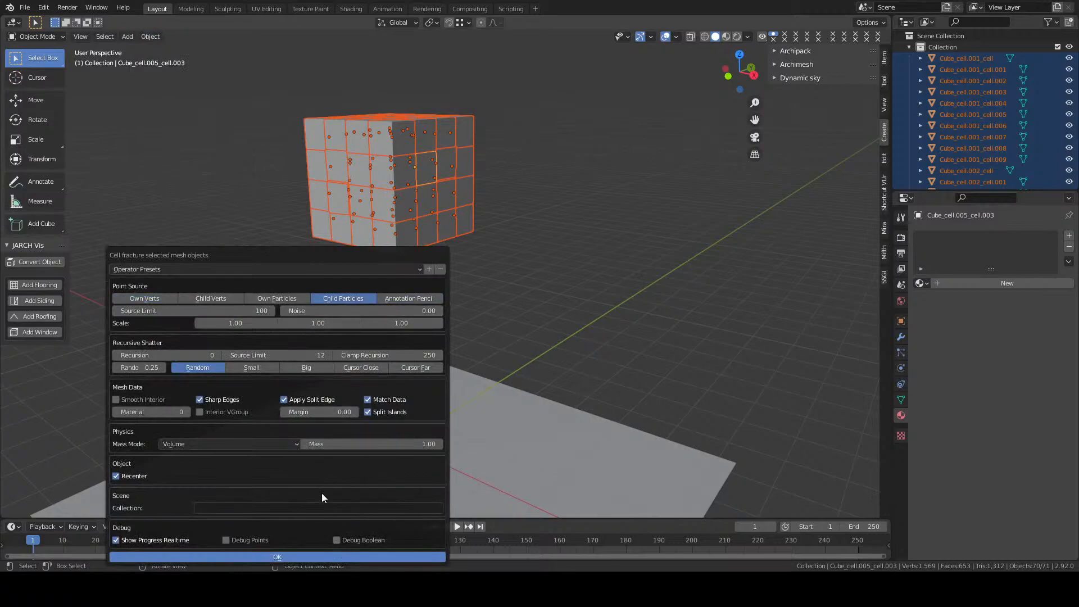
{"action": "left_click_drag", "start_coordinate": [360, 311], "coordinate": [394, 311]}
{"action": "left_click", "coordinate": [354, 556]}
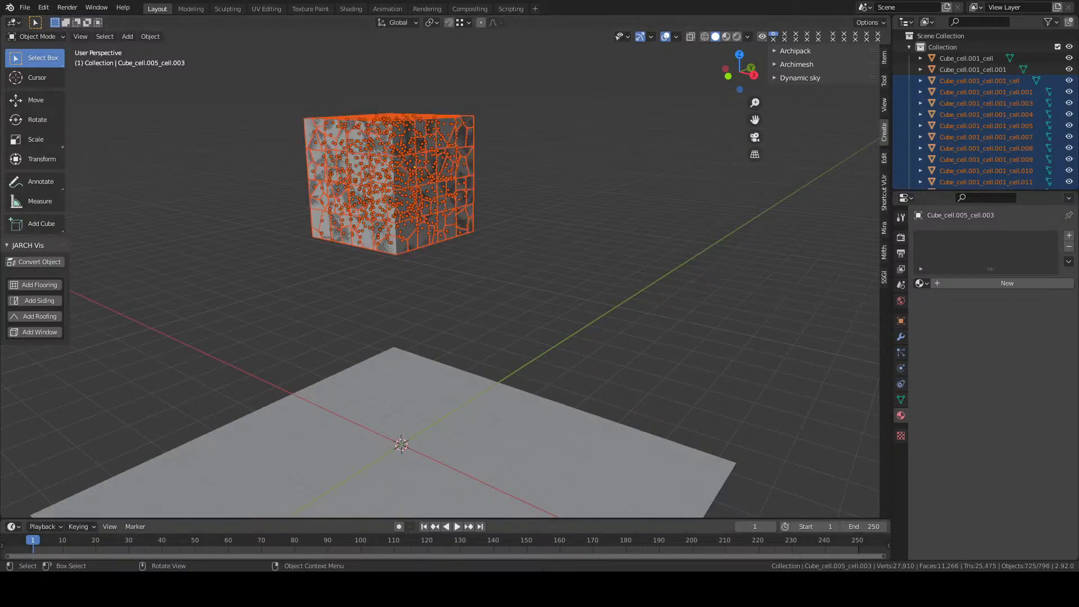
Move the new irregular shards up above the older block of cells and make them active rigid bodies
{"action": "middle_click_drag", "start_coordinate": [396, 281], "coordinate": [434, 303]}
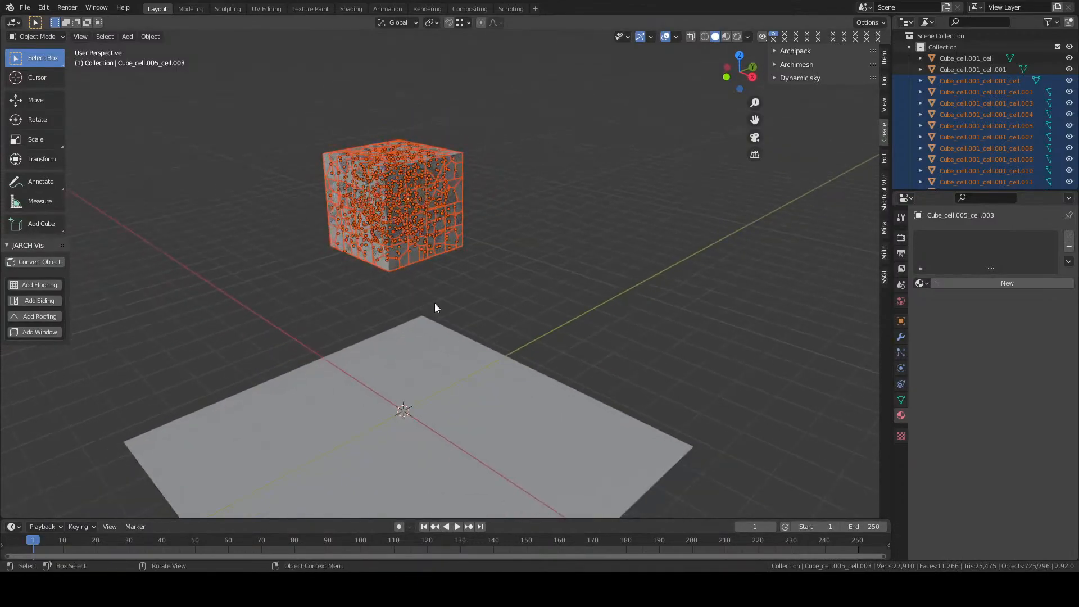
{"action": "key", "text": "g"}
{"action": "left_click", "coordinate": [424, 176]}
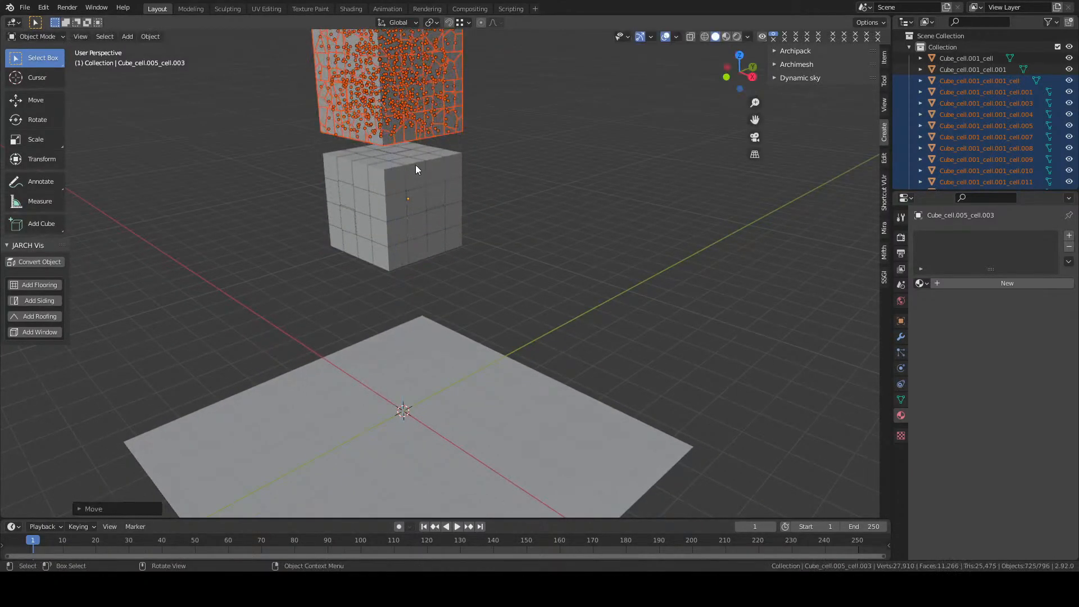
{"action": "key", "text": "KP_Decimal"}
{"action": "scroll", "coordinate": [378, 248], "scroll_direction": "up", "scroll_amount": 4}
{"action": "left_click", "coordinate": [150, 36]}
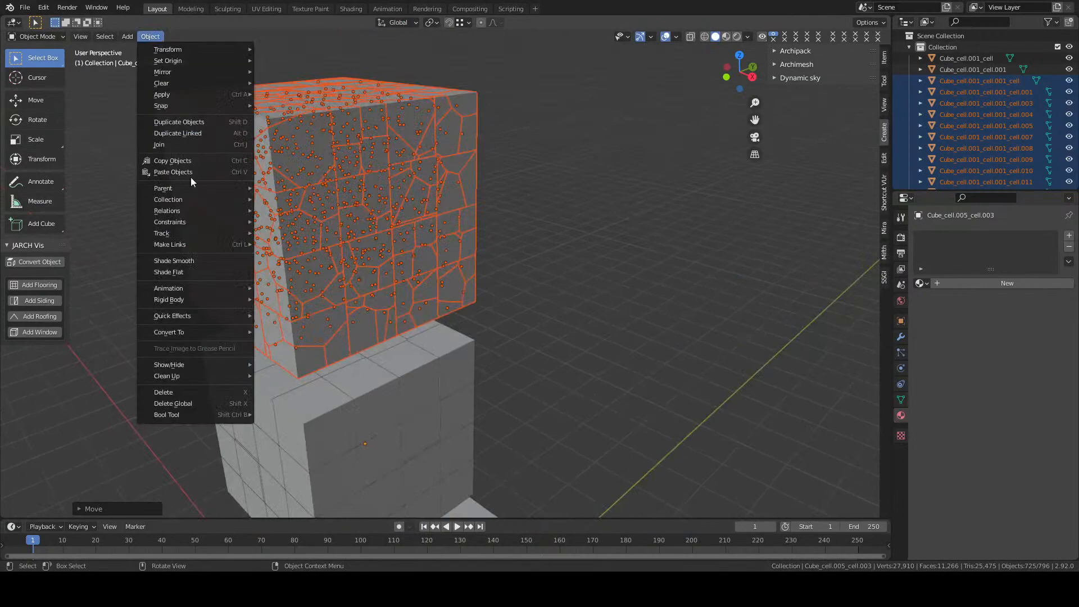
{"action": "mouse_move", "coordinate": [186, 299]}
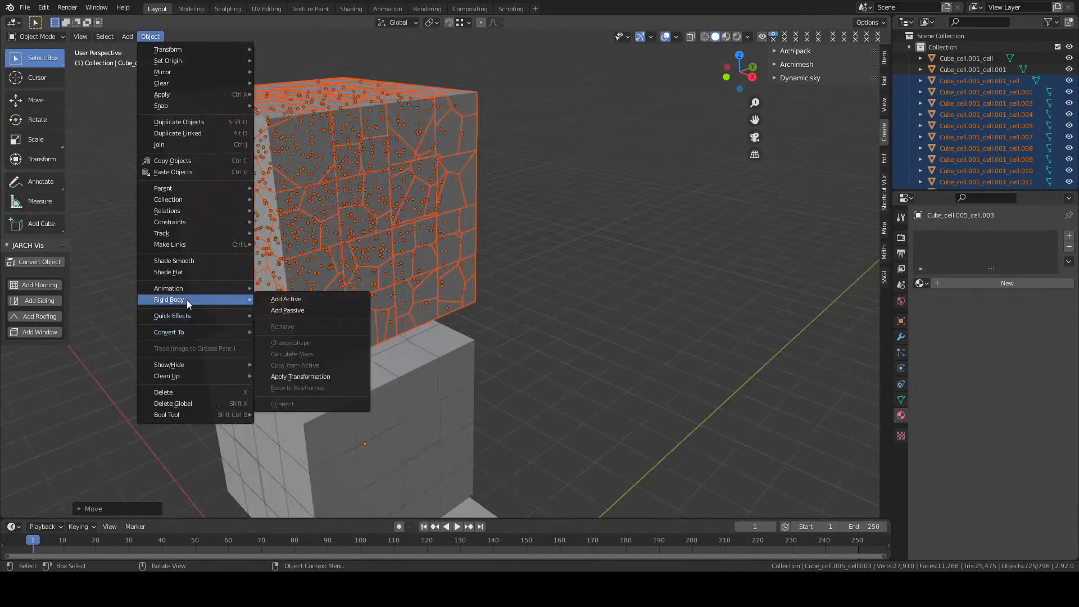
{"action": "left_click", "coordinate": [296, 301]}
Delete the older block of cells left below the irregular shards
{"action": "middle_click_drag", "start_coordinate": [344, 338], "coordinate": [211, 246]}
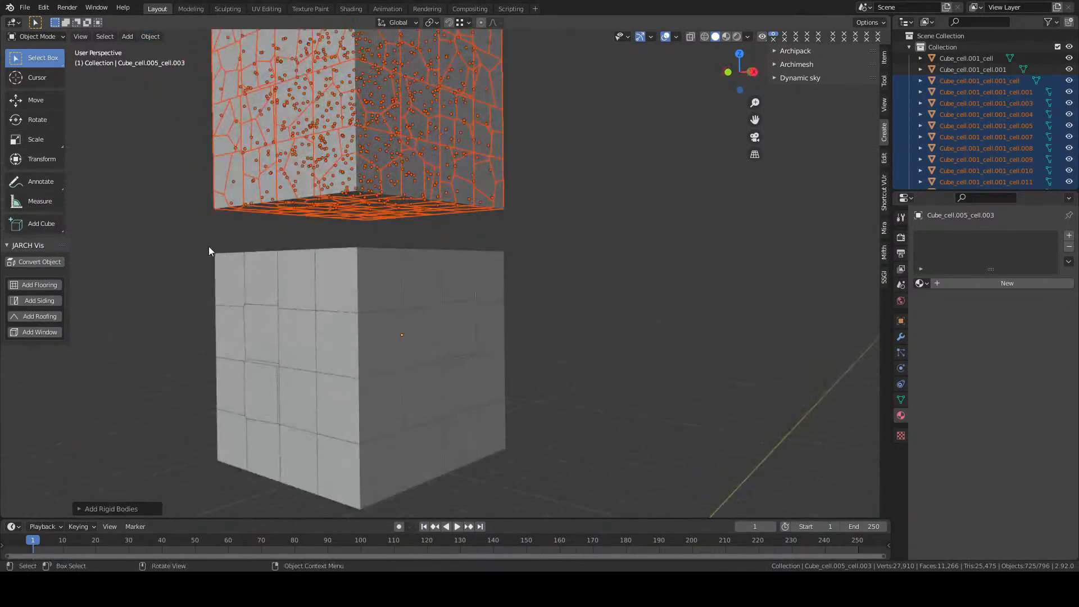
{"action": "left_click_drag", "start_coordinate": [210, 246], "coordinate": [514, 457]}
{"action": "key", "text": "x"}
{"action": "left_click", "coordinate": [490, 373]}
Select the floor plane and open its physics settings
{"action": "scroll", "coordinate": [444, 390], "scroll_direction": "down", "scroll_amount": 4}
{"action": "left_click", "coordinate": [434, 474]}
{"action": "middle_click_drag", "start_coordinate": [435, 477], "coordinate": [438, 416]}
{"action": "left_click", "coordinate": [901, 369]}
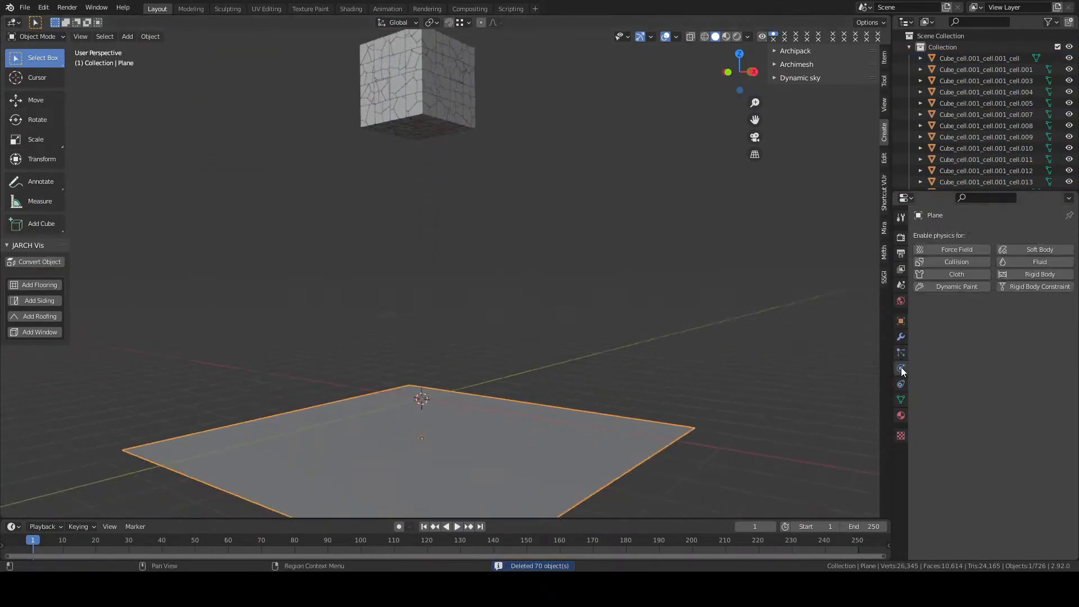
Try collision physics on the floor plane with the animation playing, and remove the collision again
{"action": "left_click", "coordinate": [959, 263]}
{"action": "middle_click_drag", "start_coordinate": [703, 301], "coordinate": [689, 272]}
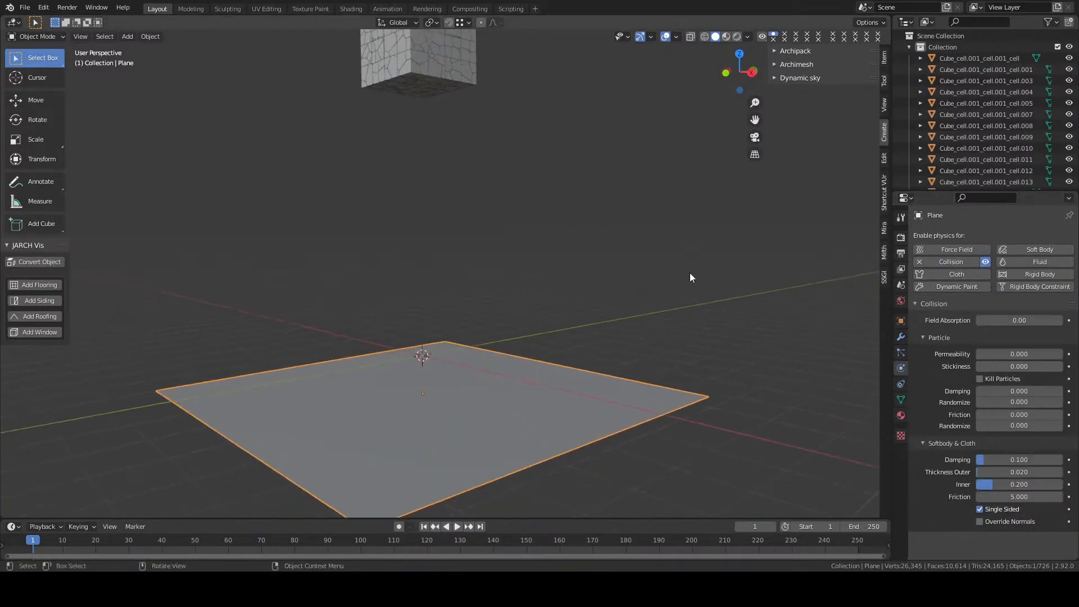
{"action": "key", "text": "space"}
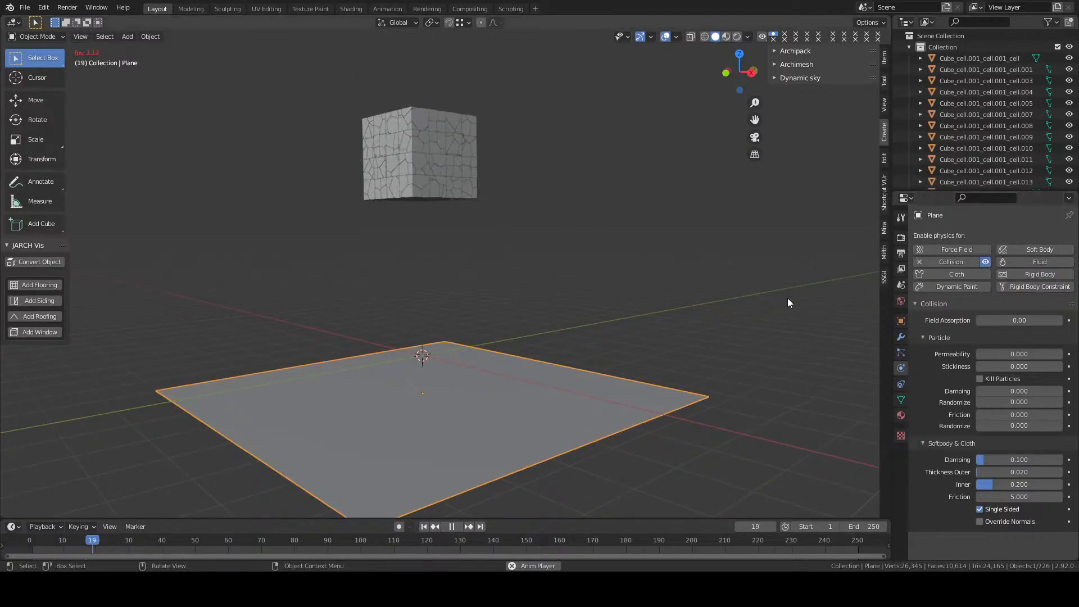
{"action": "key", "text": "space"}
{"action": "left_click", "coordinate": [949, 262]}
Make the floor plane a passive rigid body and play the simulation of the shards falling onto it
{"action": "left_click", "coordinate": [1020, 274]}
{"action": "left_click", "coordinate": [1020, 321]}
{"action": "left_click", "coordinate": [999, 345]}
{"action": "key", "text": "space"}
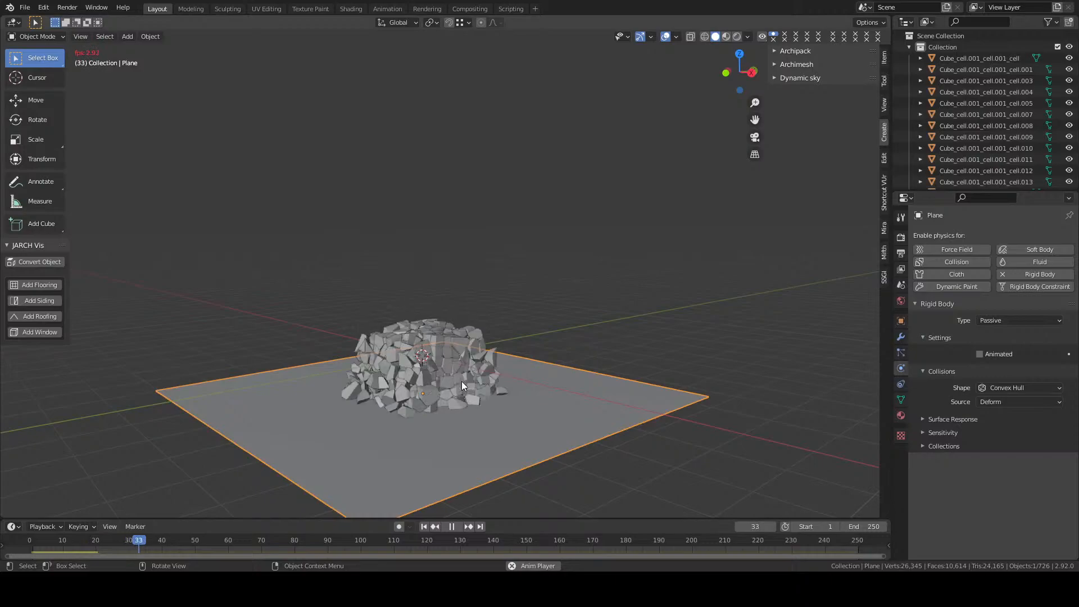
{"action": "middle_click_drag", "start_coordinate": [460, 381], "coordinate": [447, 415]}
{"action": "key", "text": "space"}
Set the floor plane's rigid body friction to 1 and continue playing the simulation
{"action": "left_click", "coordinate": [979, 418]}
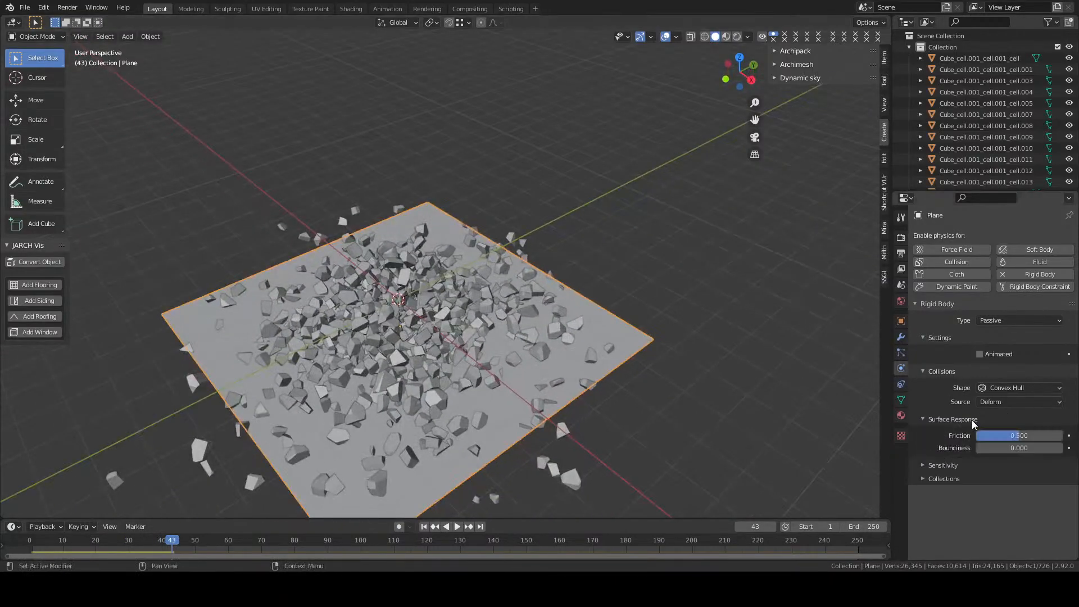
{"action": "left_click", "coordinate": [975, 464]}
{"action": "key", "text": "space"}
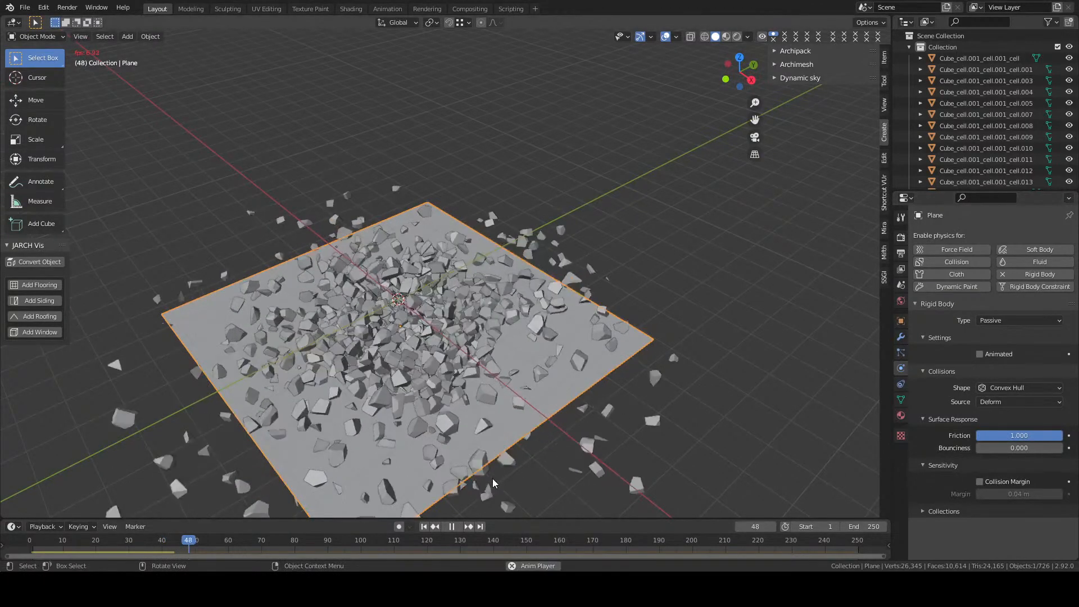
{"action": "middle_click_drag", "start_coordinate": [493, 474], "coordinate": [467, 448]}
{"action": "scroll", "coordinate": [477, 342], "scroll_direction": "up", "scroll_amount": 3}
{"action": "key", "text": "space"}
{"action": "scroll", "coordinate": [521, 342], "scroll_direction": "down", "scroll_amount": 4}
{"action": "key", "text": "space"}
{"action": "key", "text": "space"}
Return the animation to the first frame and lower all shards of the fractured cube along Z toward the floor plane
{"action": "left_click", "coordinate": [424, 526]}
{"action": "scroll", "coordinate": [516, 280], "scroll_direction": "down", "scroll_amount": 3}
{"action": "left_click_drag", "start_coordinate": [516, 273], "coordinate": [487, 239]}
{"action": "key", "text": "g"}
{"action": "key", "text": "z"}
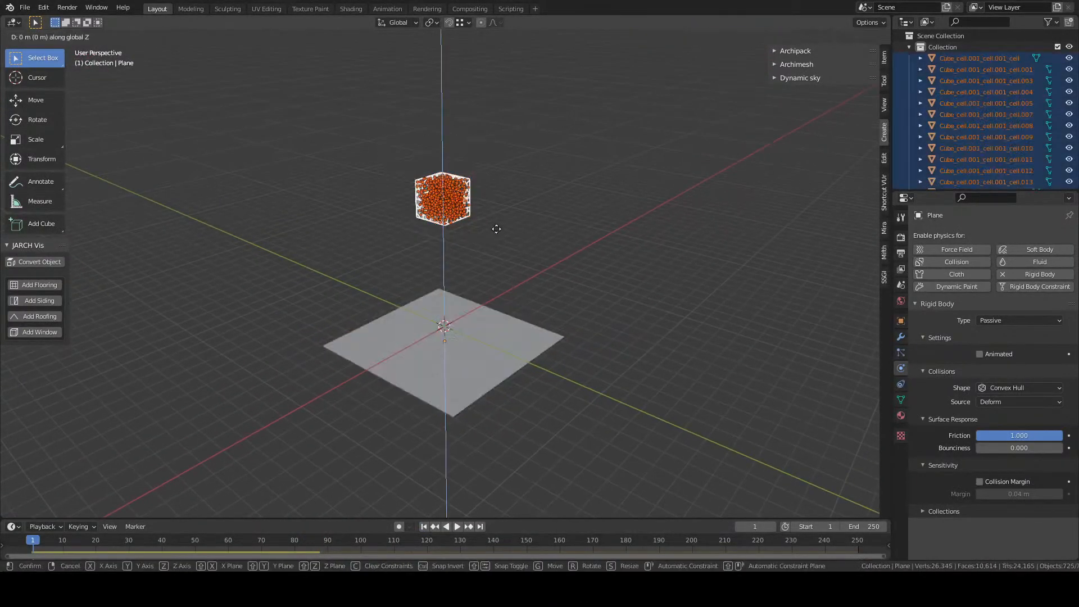
{"action": "left_click", "coordinate": [497, 356]}
Reselect only the shards without the floor plane and move them further down along Z to sit on the floor plane
{"action": "middle_click_drag", "start_coordinate": [495, 352], "coordinate": [494, 330]}
{"action": "scroll", "coordinate": [505, 334], "scroll_direction": "up", "scroll_amount": 4}
{"action": "key", "text": "g"}
{"action": "key", "text": "z"}
{"action": "middle_click_drag", "start_coordinate": [526, 411], "coordinate": [482, 278]}
{"action": "left_click", "coordinate": [577, 395]}
{"action": "left_click", "coordinate": [576, 398]}
{"action": "left_click_drag", "start_coordinate": [325, 157], "coordinate": [520, 308]}
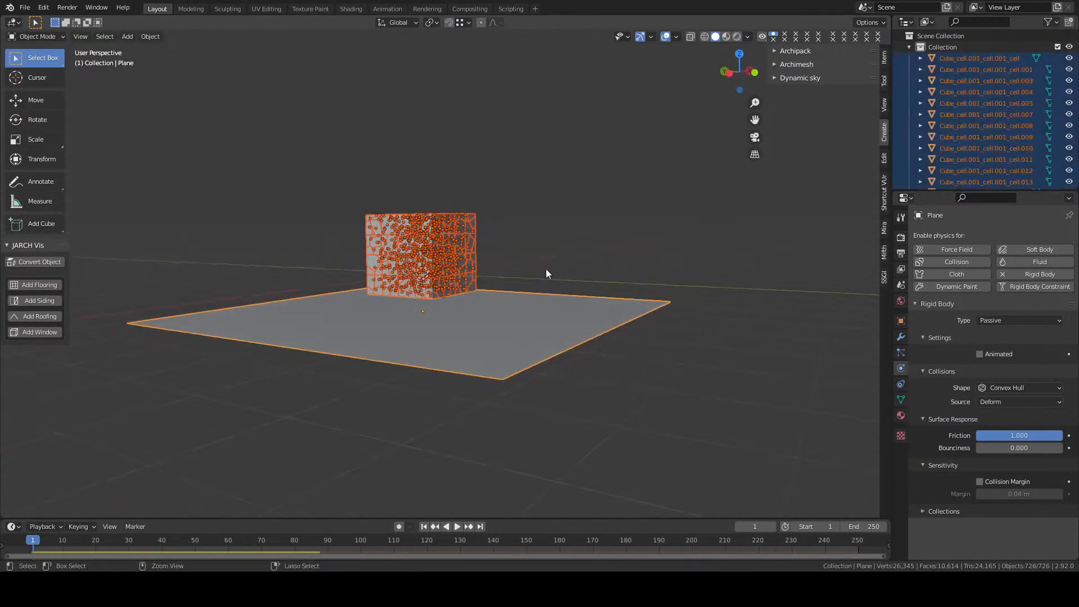
{"action": "key", "text": "g"}
{"action": "key", "text": "z"}
{"action": "left_click", "coordinate": [678, 304]}
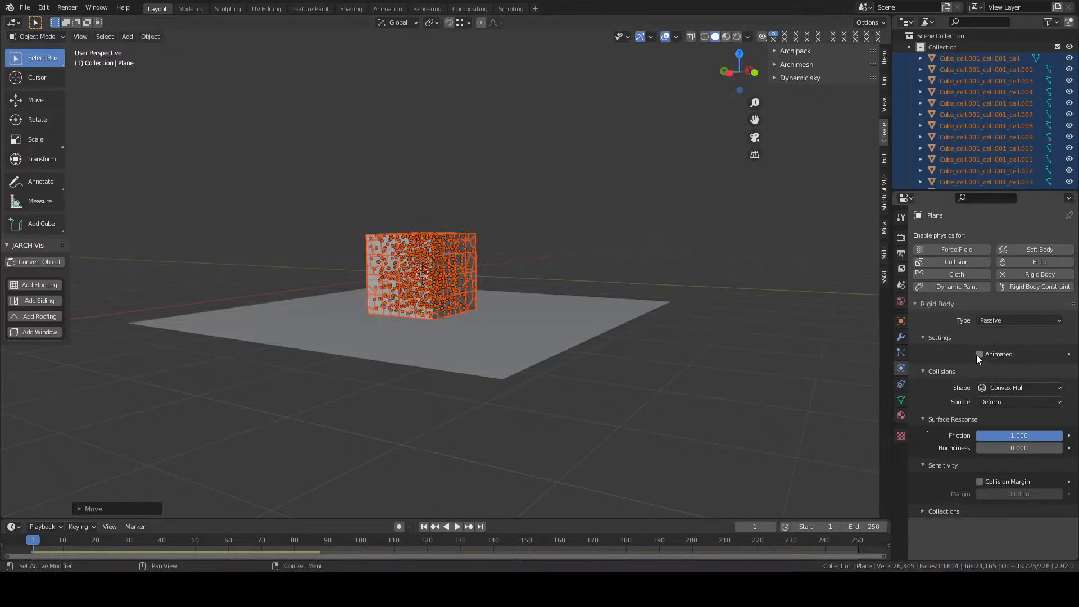
Check a single shard's rigid body settings, select the floor plane and enlarge the timeline area
{"action": "left_click", "coordinate": [474, 238]}
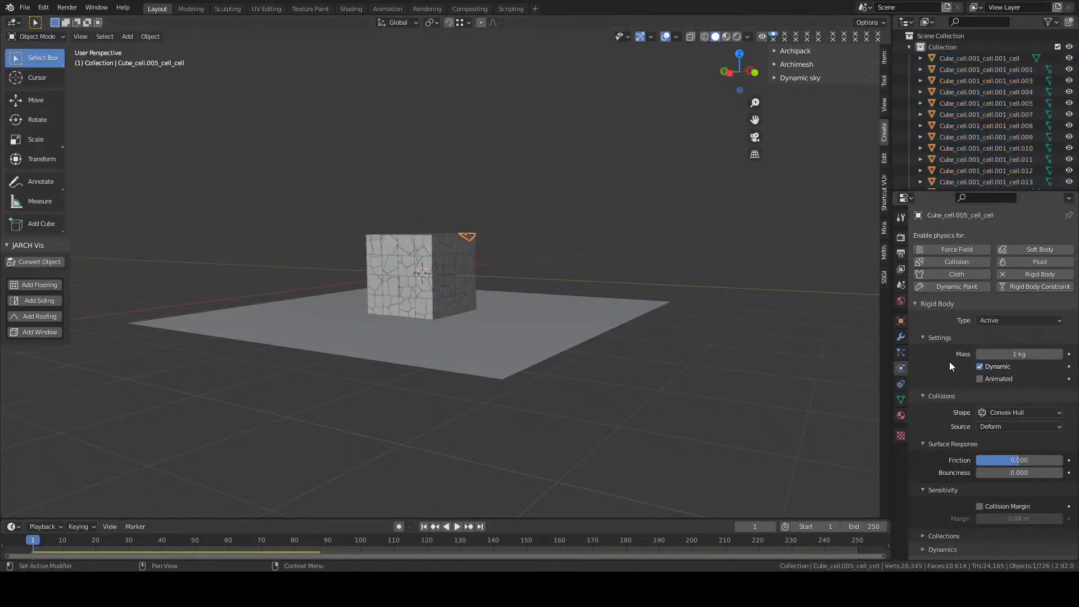
{"action": "middle_click_drag", "start_coordinate": [541, 258], "coordinate": [468, 281]}
{"action": "left_click", "coordinate": [509, 306]}
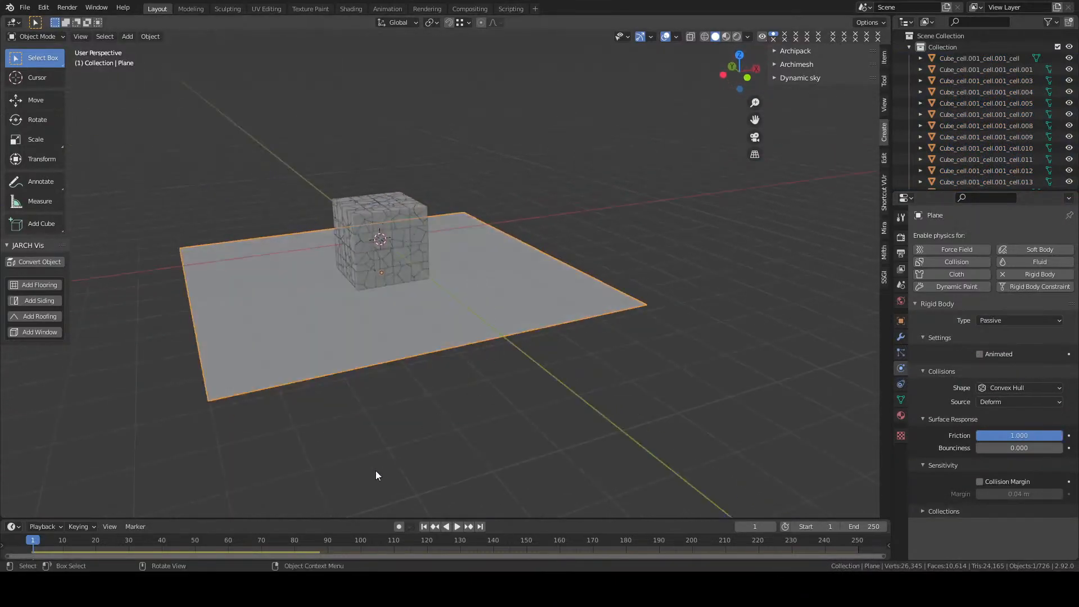
{"action": "left_click_drag", "start_coordinate": [353, 517], "coordinate": [364, 441]}
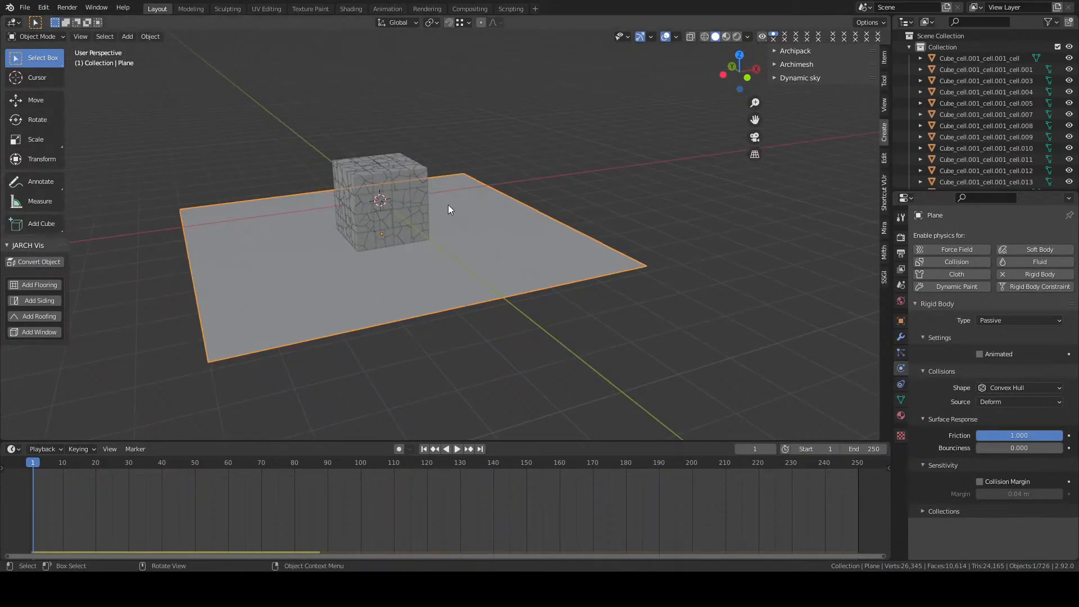
Add a cube and scale it along X and Z into a long, tall wall
{"action": "middle_click_drag", "start_coordinate": [446, 207], "coordinate": [488, 242]}
{"action": "key", "text": "shift+a"}
{"action": "mouse_move", "coordinate": [498, 254]}
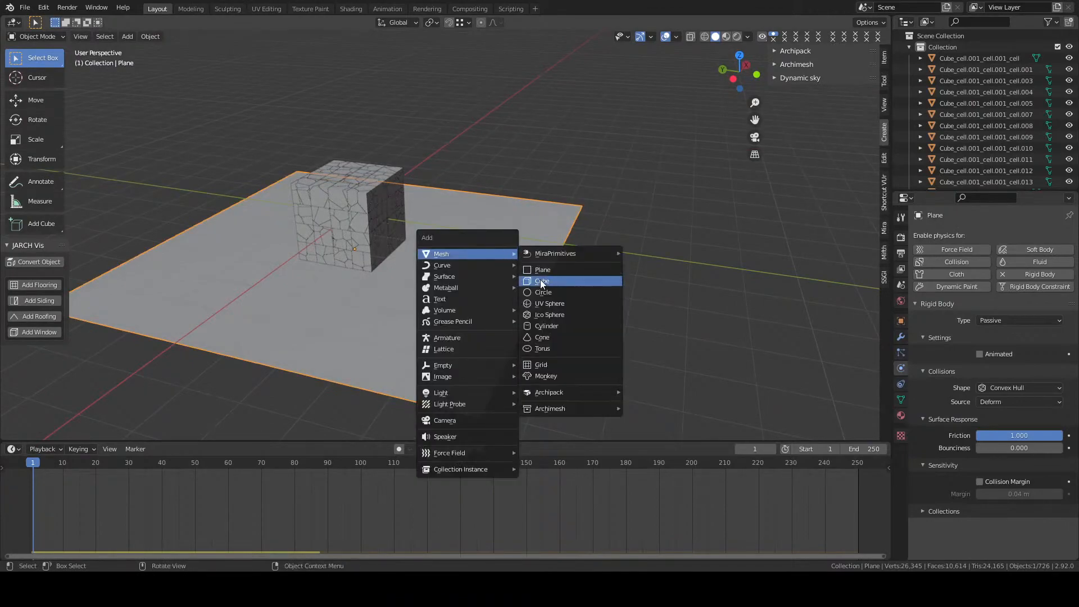
{"action": "left_click", "coordinate": [540, 281]}
{"action": "key", "text": "s"}
{"action": "key", "text": "x"}
{"action": "left_click", "coordinate": [734, 345]}
{"action": "key", "text": "s"}
{"action": "key", "text": "z"}
{"action": "left_click", "coordinate": [73, 362]}
Move the wall along Y to the edge of the floor plane and make it a passive rigid body
{"action": "middle_click_drag", "start_coordinate": [487, 302], "coordinate": [554, 296]}
{"action": "key", "text": "g"}
{"action": "key", "text": "y"}
{"action": "left_click", "coordinate": [562, 296]}
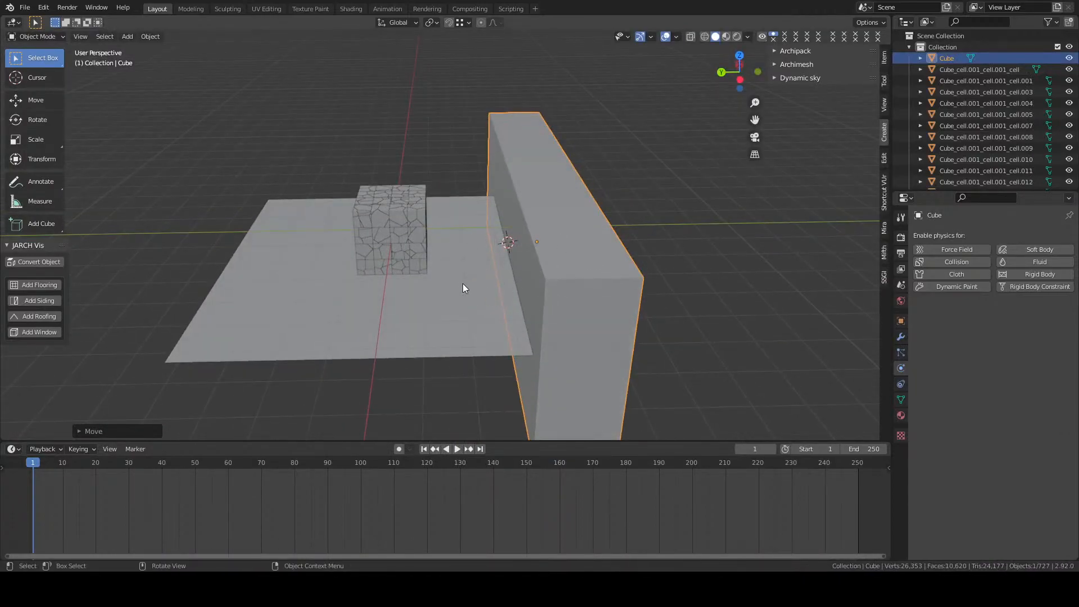
{"action": "left_click", "coordinate": [1017, 274]}
{"action": "left_click", "coordinate": [1010, 321]}
{"action": "left_click", "coordinate": [999, 345]}
Select the floor plane and insert a keyframe for it at frame 1
{"action": "left_click", "coordinate": [483, 288]}
{"action": "middle_click_drag", "start_coordinate": [530, 289], "coordinate": [511, 316]}
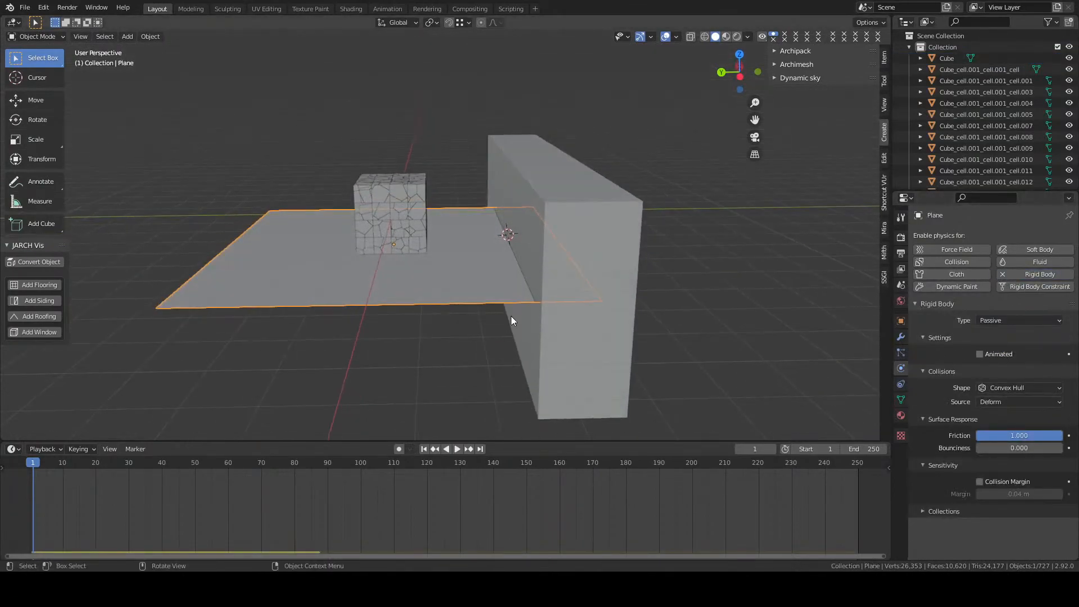
{"action": "key", "text": "i"}
{"action": "left_click", "coordinate": [467, 312]}
At frame 50, rotate the floor plane about X so it slopes down toward the wall, and keyframe it
{"action": "left_click", "coordinate": [196, 467]}
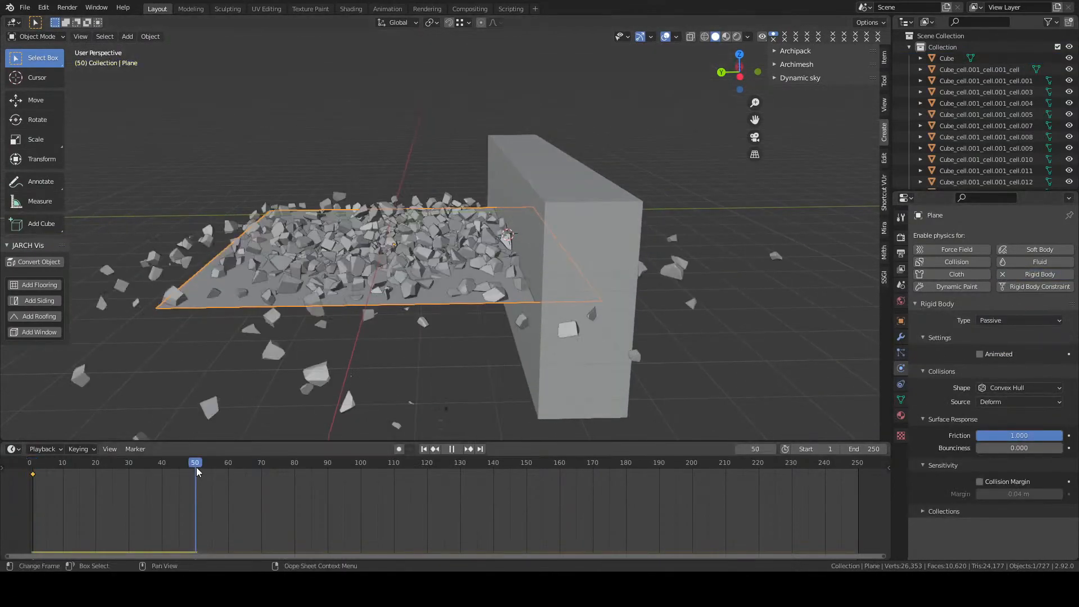
{"action": "key", "text": "r"}
{"action": "key", "text": "x"}
{"action": "left_click", "coordinate": [465, 324]}
{"action": "key", "text": "i"}
{"action": "left_click", "coordinate": [465, 273]}
Play the simulation from the start and set the floor plane's rigid body friction to 0.7
{"action": "left_click_drag", "start_coordinate": [195, 465], "coordinate": [31, 467]}
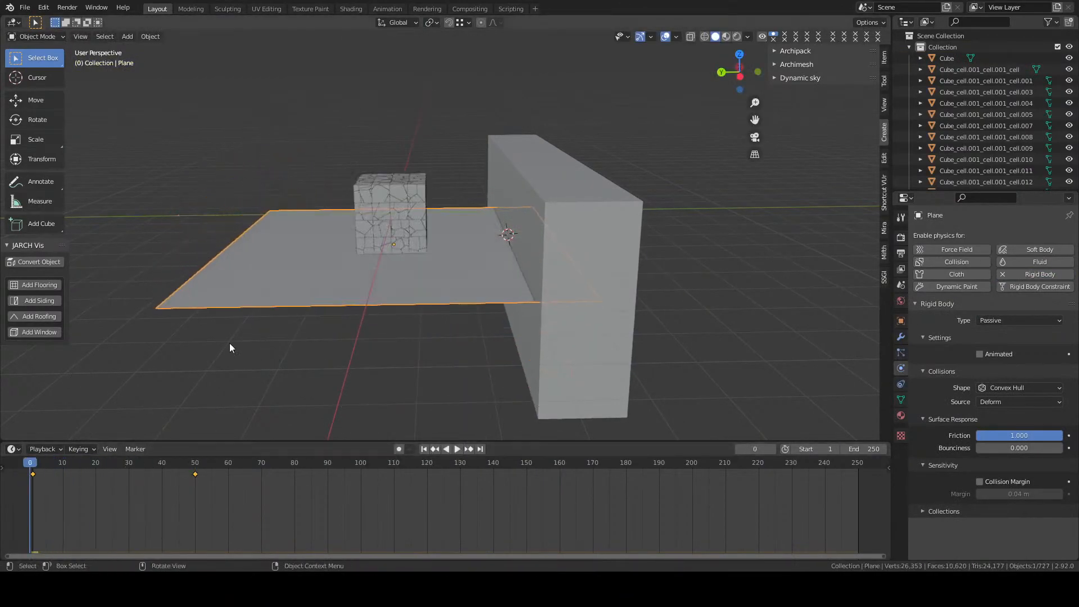
{"action": "key", "text": "space"}
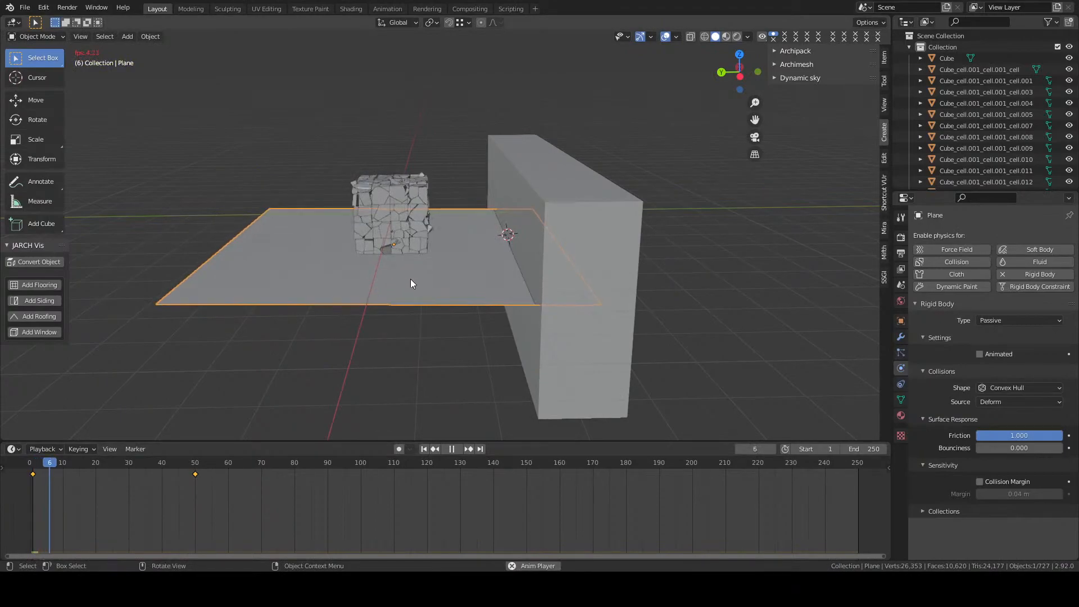
{"action": "scroll", "coordinate": [453, 238], "scroll_direction": "up", "scroll_amount": 4}
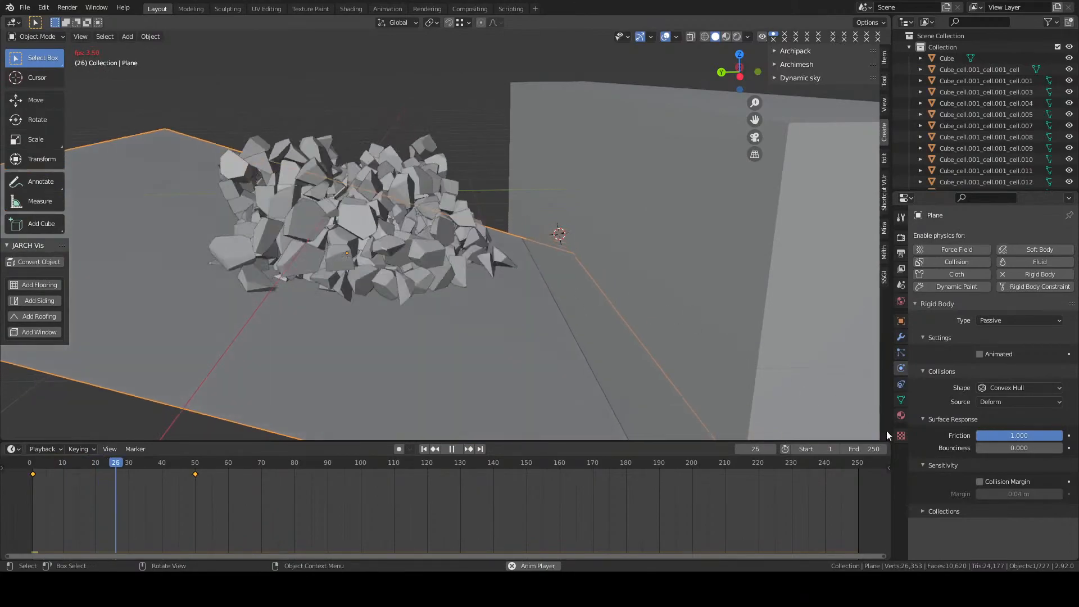
{"action": "left_click", "coordinate": [1004, 437]}
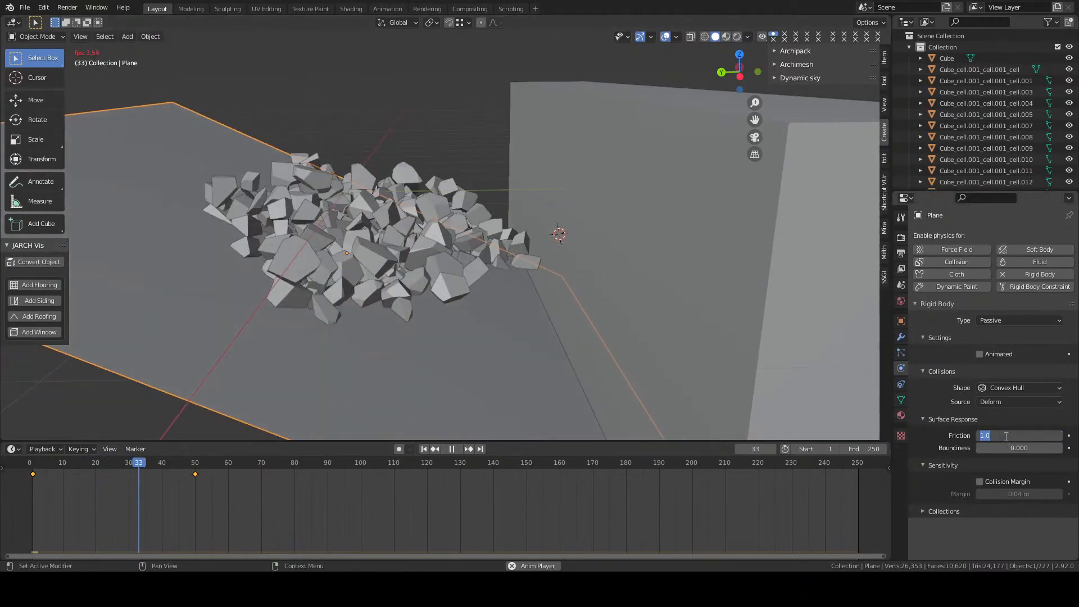
{"action": "type", "text": "0.7"}
{"action": "key", "text": "Return"}
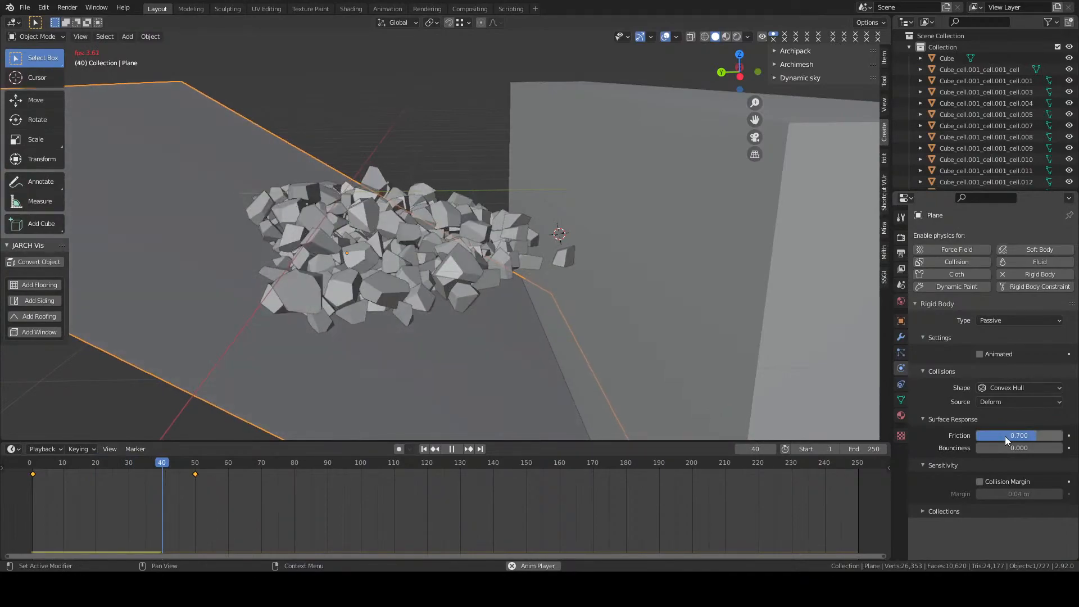
{"action": "key", "text": "space"}
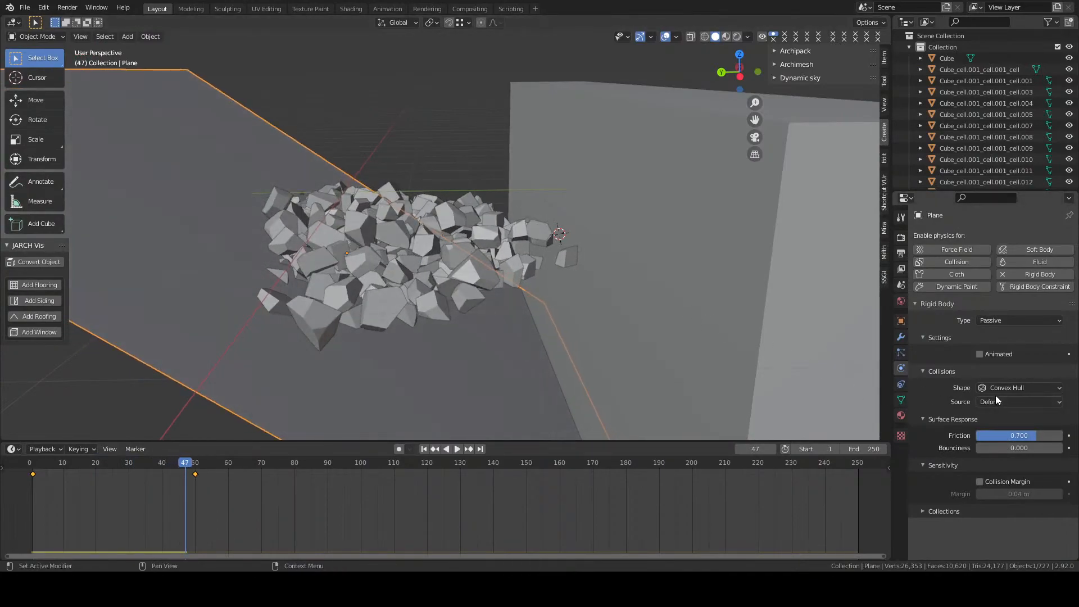
Set the floor plane's collision shape to Mesh and open the collision shape options of the wall
{"action": "left_click", "coordinate": [1000, 388]}
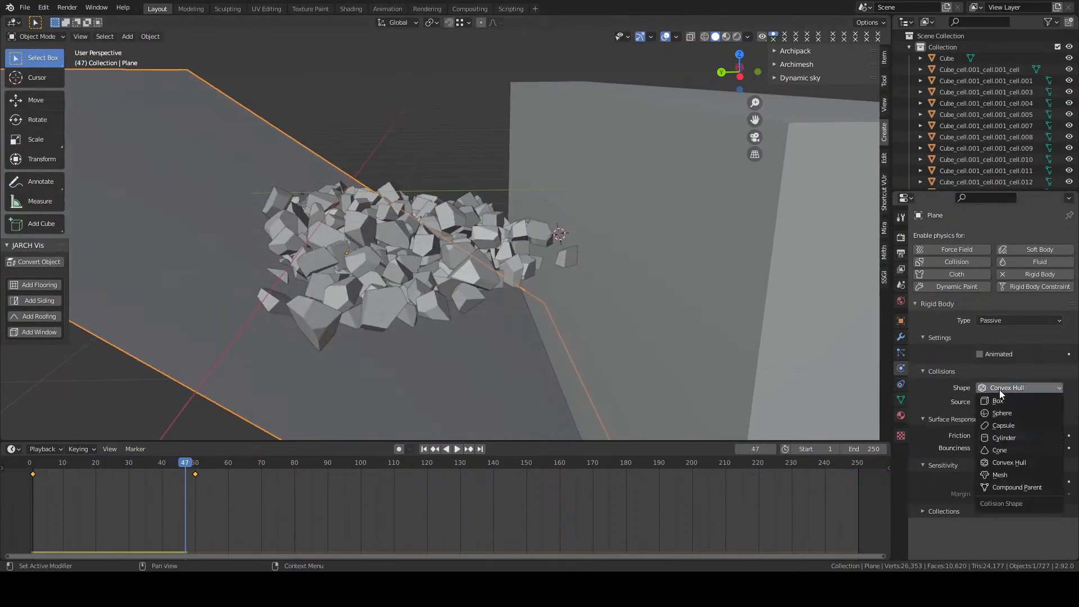
{"action": "left_click", "coordinate": [1011, 474]}
{"action": "left_click", "coordinate": [717, 339]}
{"action": "middle_click_drag", "start_coordinate": [717, 338], "coordinate": [709, 319]}
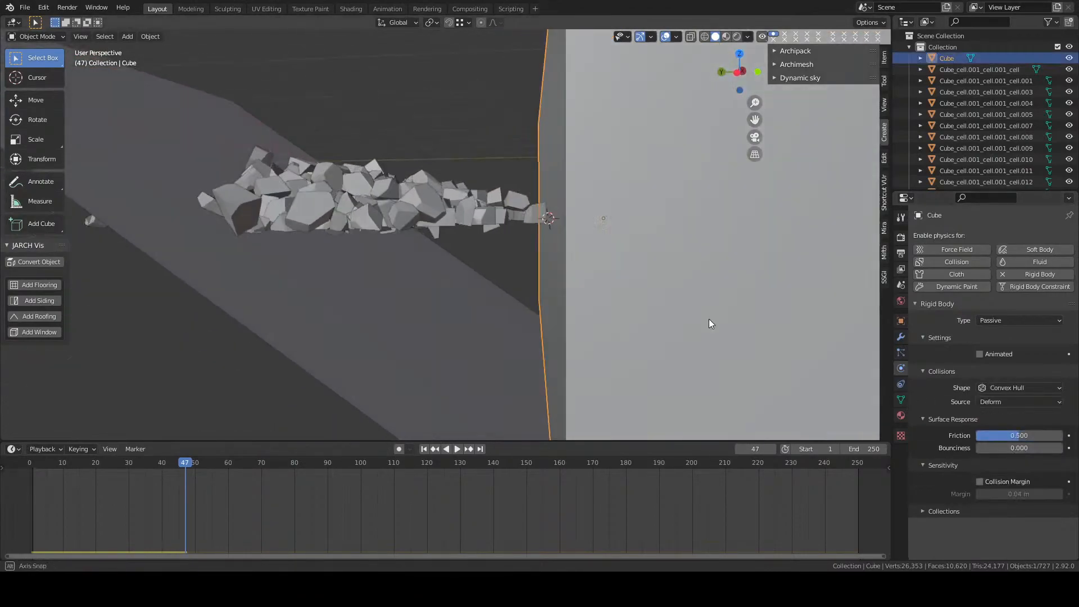
{"action": "left_click", "coordinate": [1001, 389]}
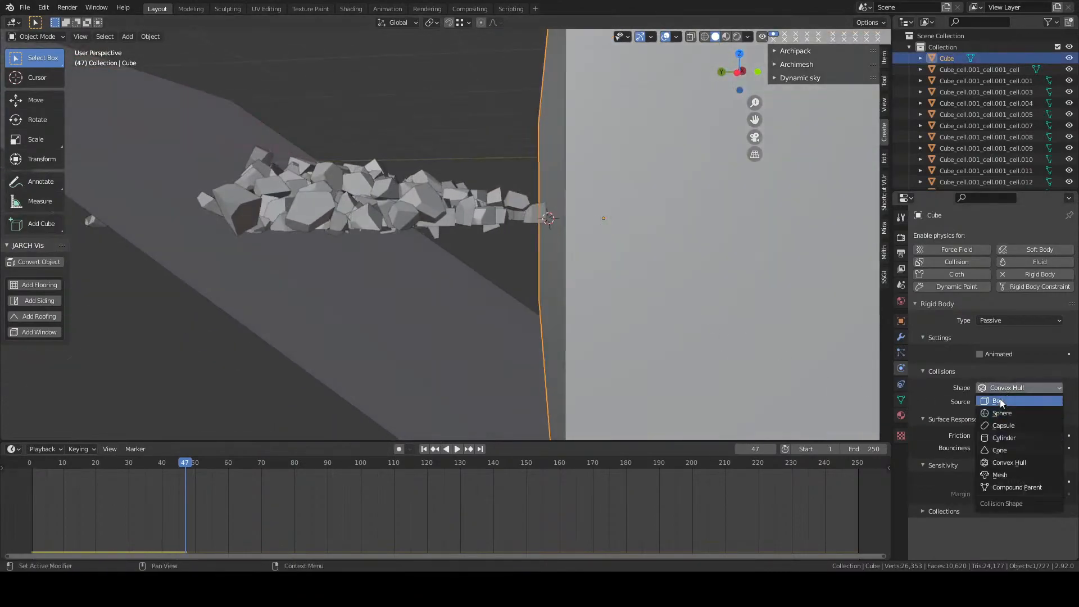
Replay the simulation from the start and enable Animated for the floor plane's rigid body
{"action": "left_click", "coordinate": [475, 338]}
{"action": "key", "text": "space"}
{"action": "key", "text": "space"}
{"action": "key", "text": "shift+Left"}
{"action": "key", "text": "space"}
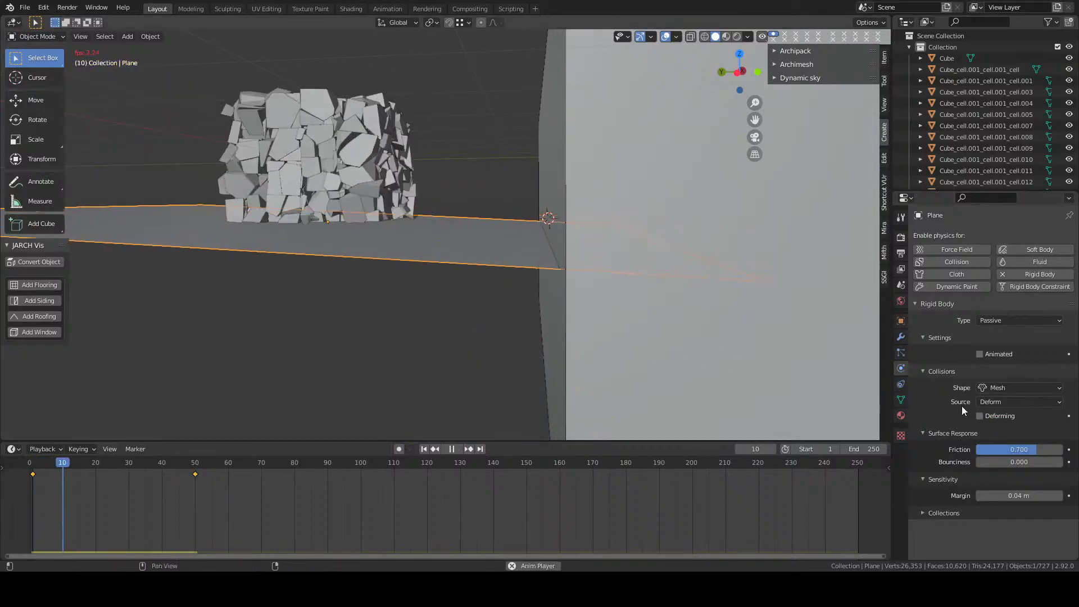
{"action": "left_click", "coordinate": [979, 354]}
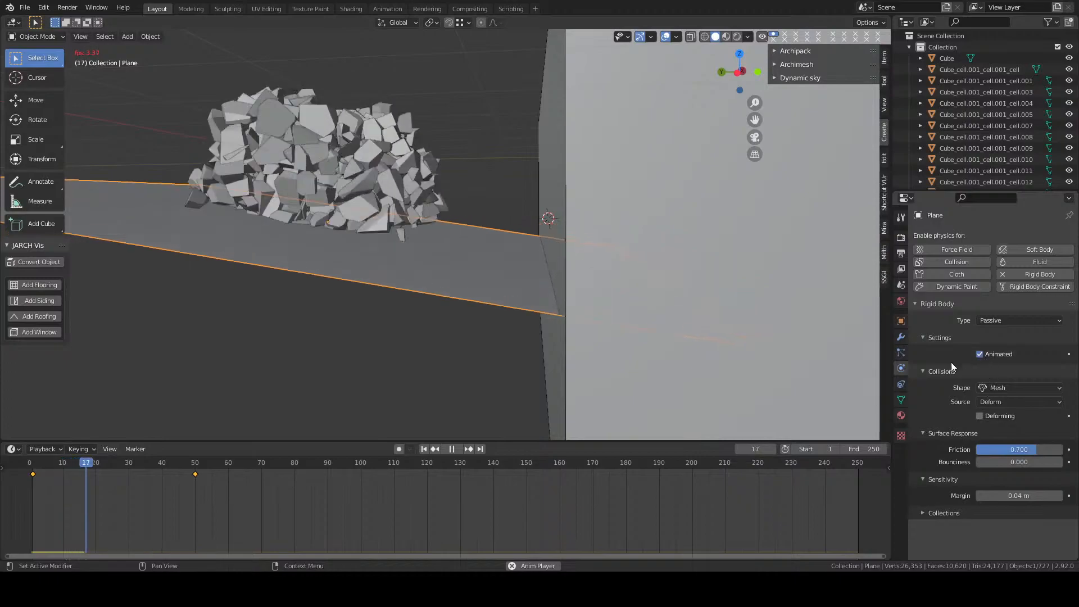
{"action": "left_click", "coordinate": [486, 186]}
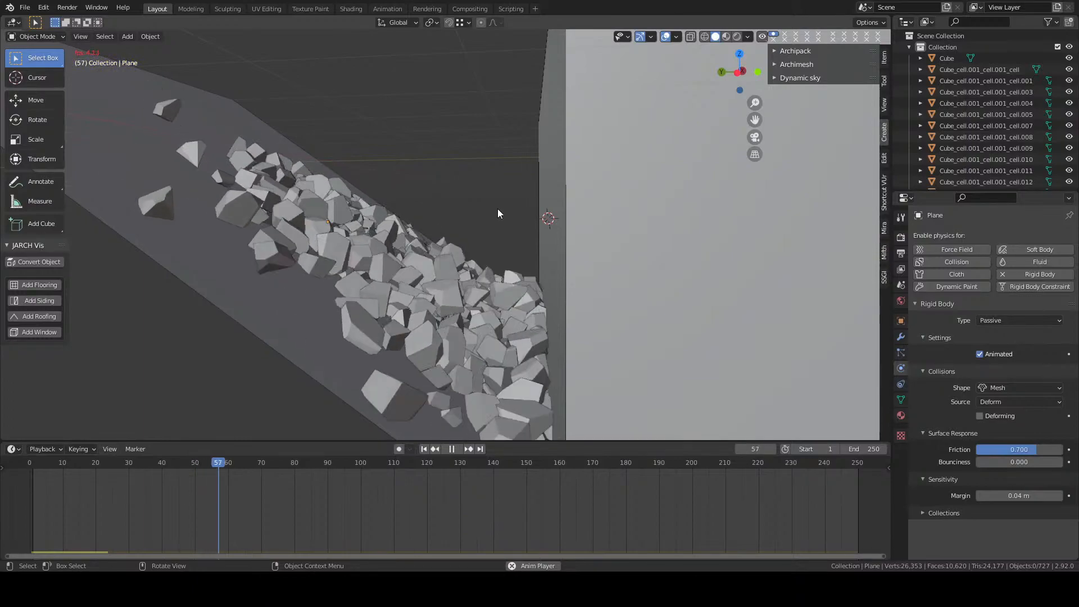
{"action": "key", "text": "space"}
Examine the shards piled against the wall up close and try moving a single shard
{"action": "middle_click_drag", "start_coordinate": [500, 227], "coordinate": [472, 298]}
{"action": "scroll", "coordinate": [454, 220], "scroll_direction": "up", "scroll_amount": 4}
{"action": "scroll", "coordinate": [489, 238], "scroll_direction": "up", "scroll_amount": 3}
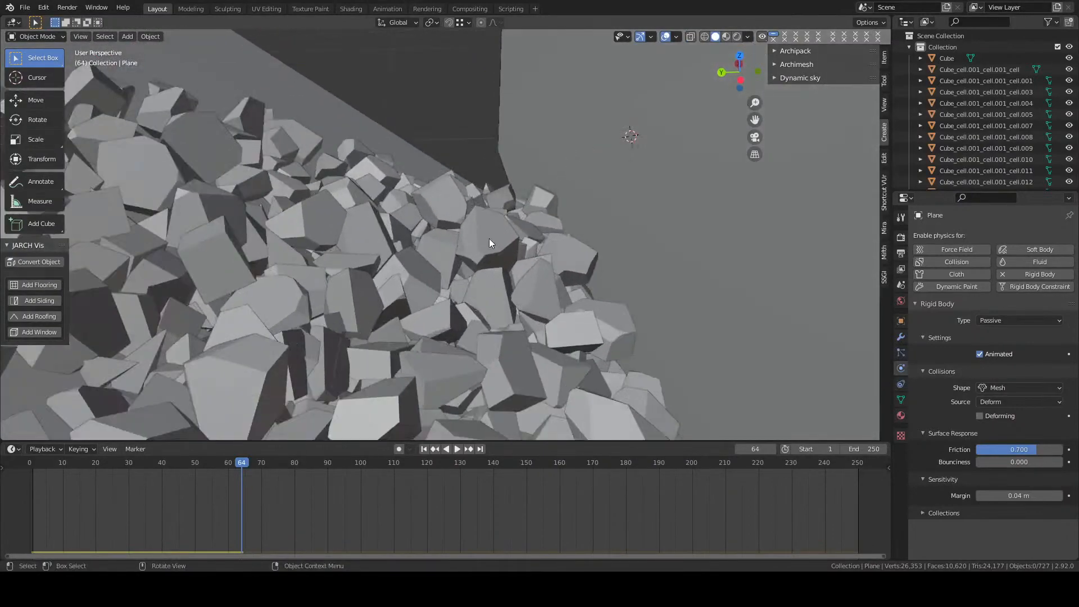
{"action": "left_click", "coordinate": [489, 242]}
{"action": "key", "text": "g"}
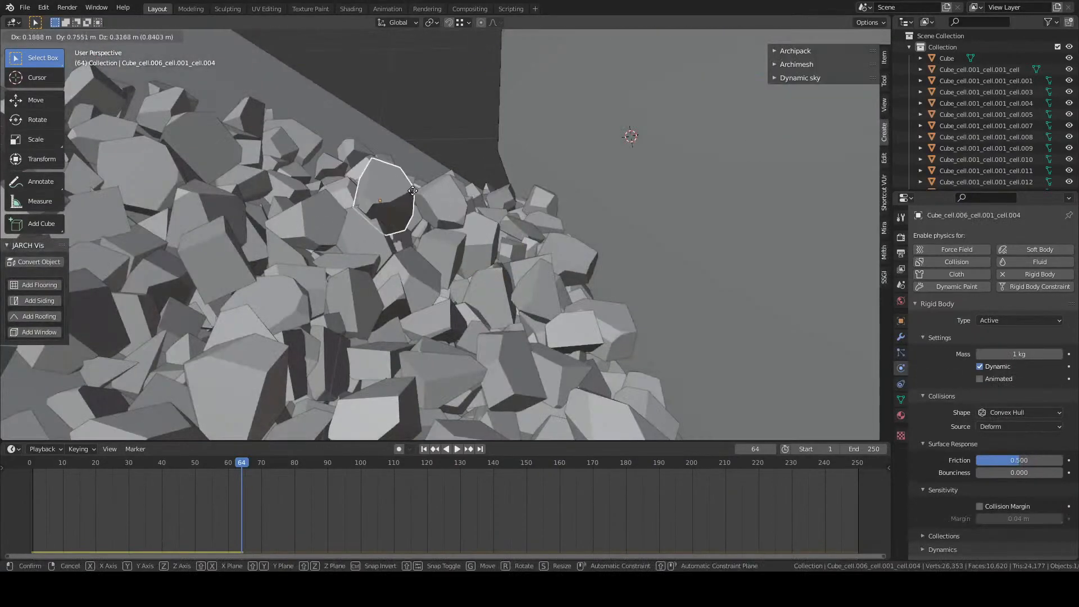
{"action": "right_click", "coordinate": [415, 209]}
Delete all objects in the scene and reset the 3D cursor to the world origin
{"action": "scroll", "coordinate": [416, 227], "scroll_direction": "down", "scroll_amount": 10}
{"action": "middle_click_drag", "start_coordinate": [416, 227], "coordinate": [459, 242]}
{"action": "key", "text": "a"}
{"action": "key", "text": "x"}
{"action": "left_click", "coordinate": [411, 247]}
{"action": "key", "text": "shift+c"}
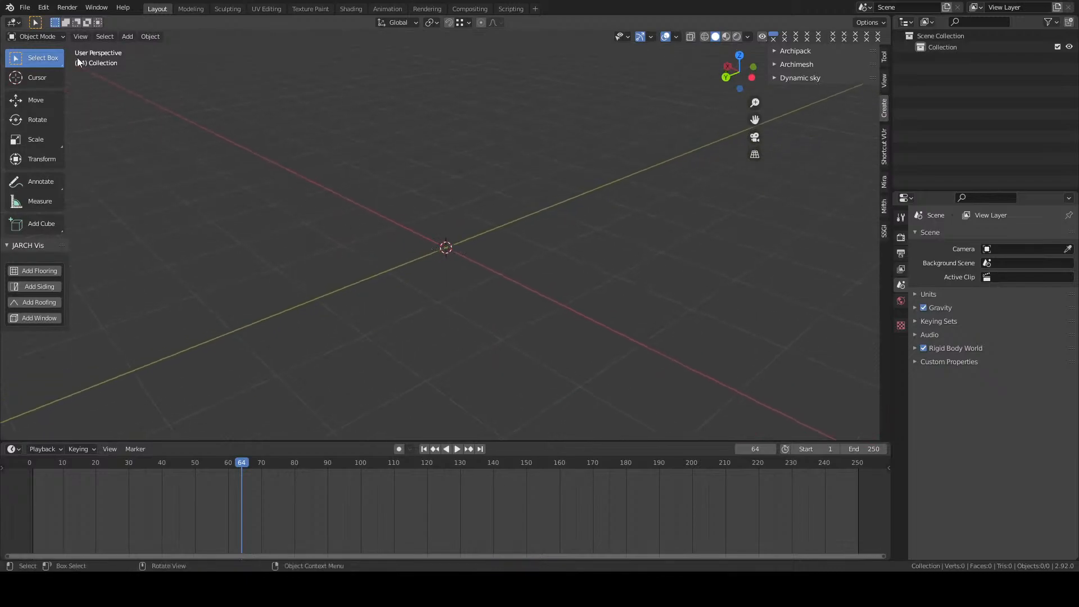
Add a tree curve to the empty scene with Sapling Tree Gen
{"action": "left_click", "coordinate": [44, 8]}
{"action": "middle_click_drag", "start_coordinate": [453, 169], "coordinate": [442, 181]}
{"action": "key", "text": "shift+a"}
{"action": "mouse_move", "coordinate": [386, 191]}
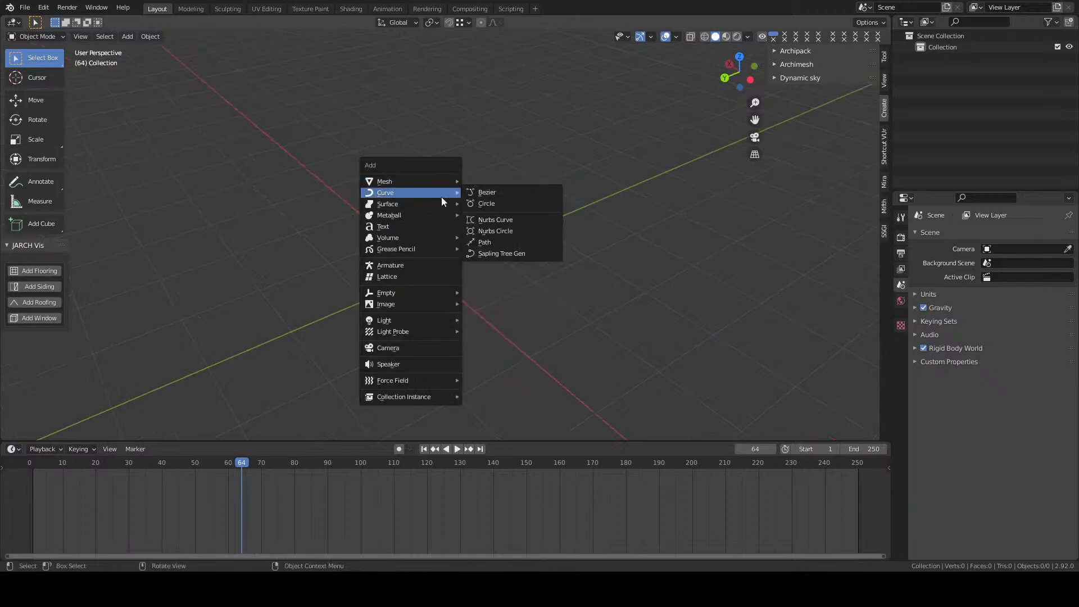
{"action": "left_click", "coordinate": [128, 37]}
{"action": "mouse_move", "coordinate": [140, 78]}
{"action": "mouse_move", "coordinate": [153, 60]}
{"action": "left_click", "coordinate": [241, 123]}
{"action": "middle_click_drag", "start_coordinate": [416, 174], "coordinate": [443, 276], "text": "shift"}
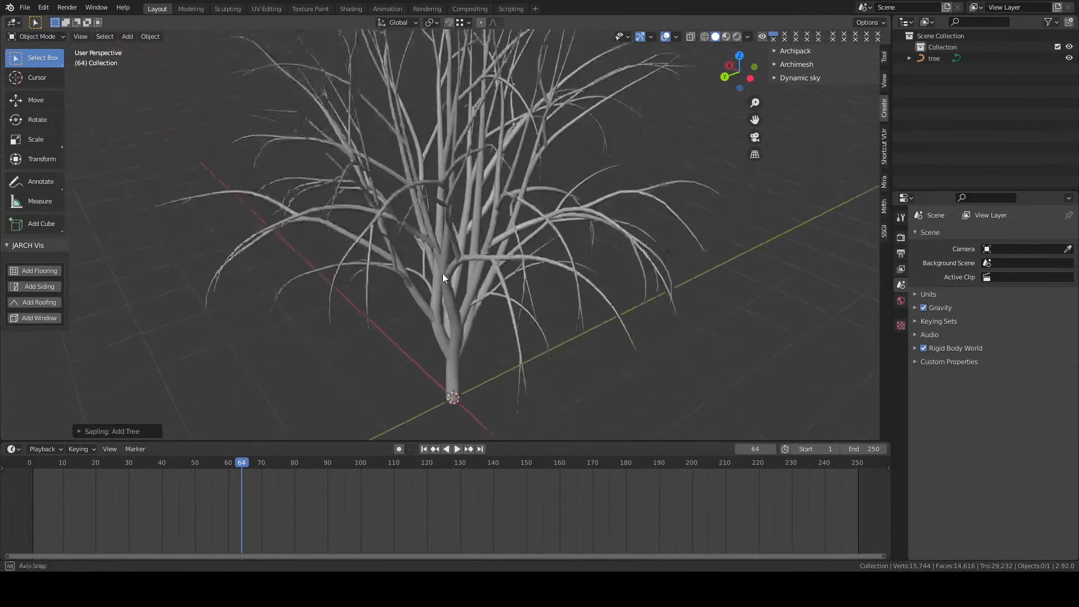
In the tree's Geometry settings, set the bevel resolution to 1 and first custom shape value to 1.00, and adjust the branch distribution
{"action": "left_click", "coordinate": [99, 431]}
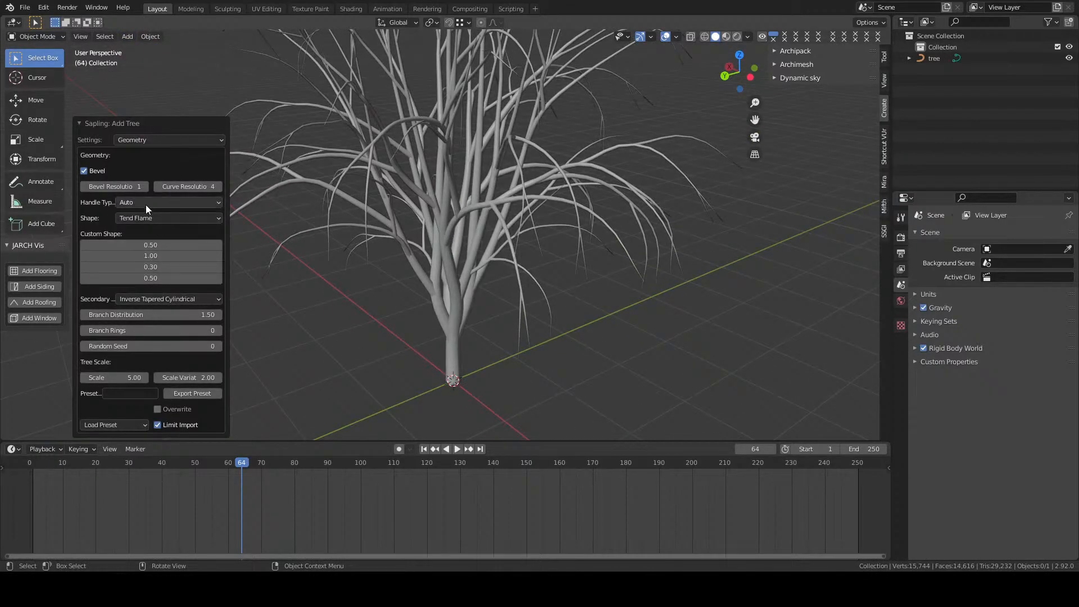
{"action": "left_click", "coordinate": [140, 142]}
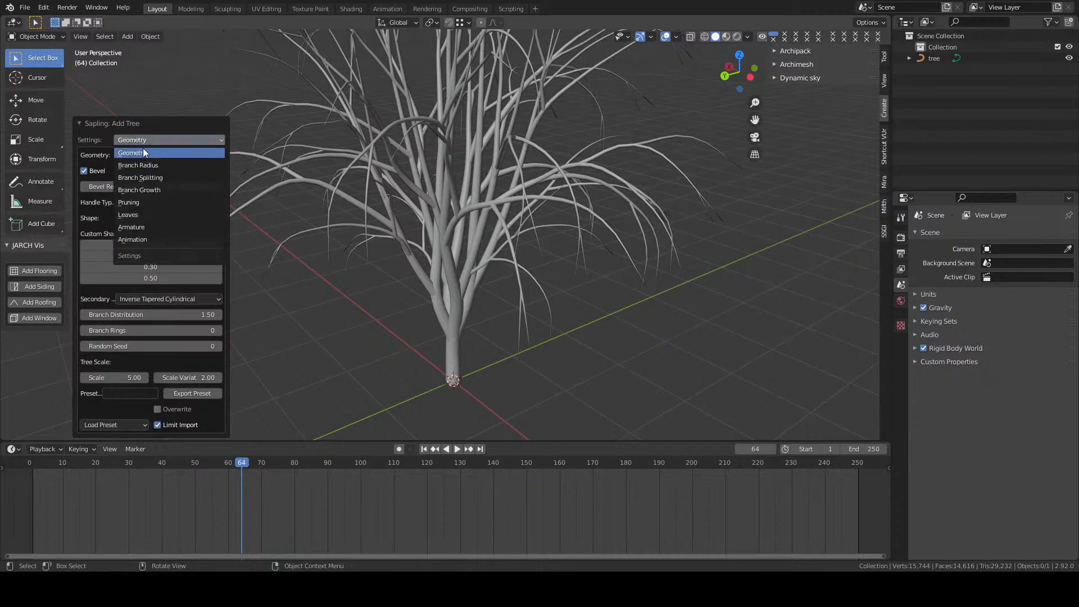
{"action": "left_click", "coordinate": [141, 153]}
{"action": "left_click", "coordinate": [154, 186]}
{"action": "type", "text": "2"}
{"action": "key", "text": "Return"}
{"action": "left_click", "coordinate": [138, 185]}
{"action": "type", "text": "1"}
{"action": "key", "text": "Return"}
{"action": "left_click_drag", "start_coordinate": [151, 244], "coordinate": [83, 256]}
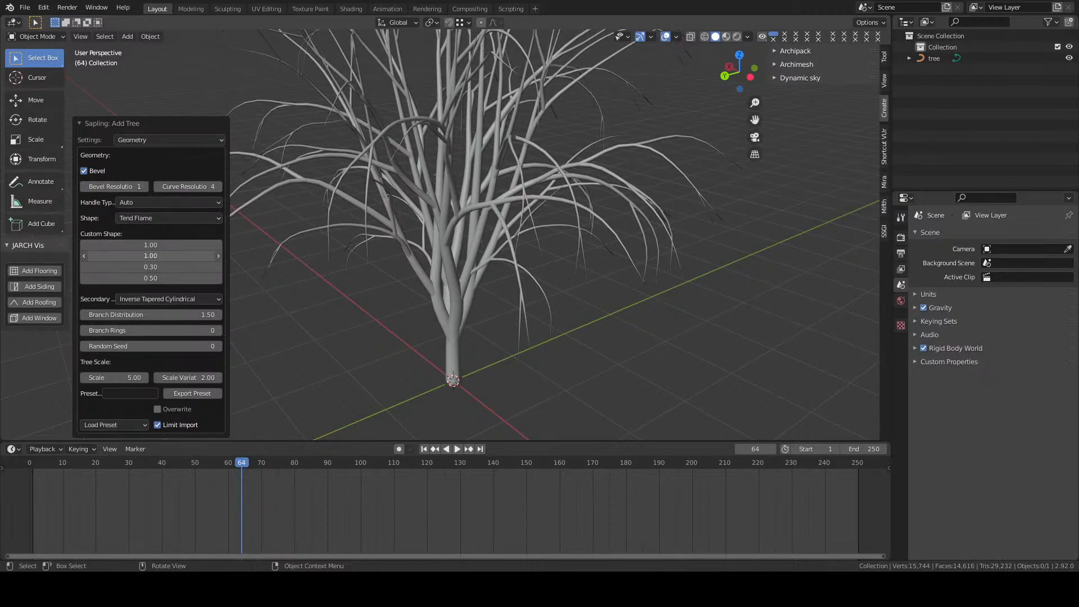
{"action": "left_click_drag", "start_coordinate": [189, 314], "coordinate": [141, 314]}
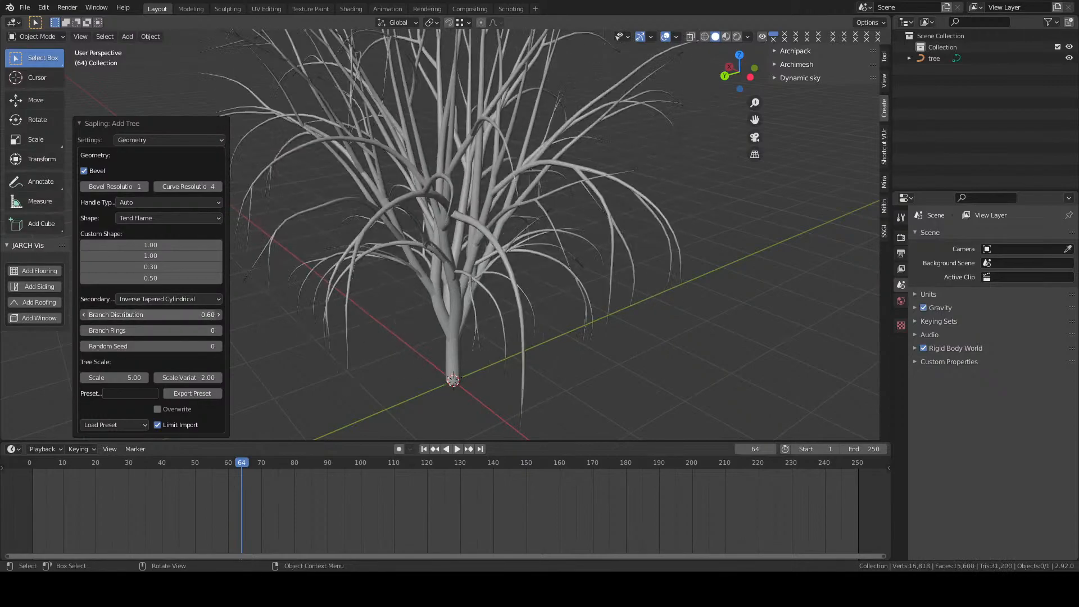
In the tree's Branch Radius settings, adjust the ratio and set the root flare to 1.50
{"action": "left_click", "coordinate": [143, 140]}
{"action": "left_click", "coordinate": [146, 164]}
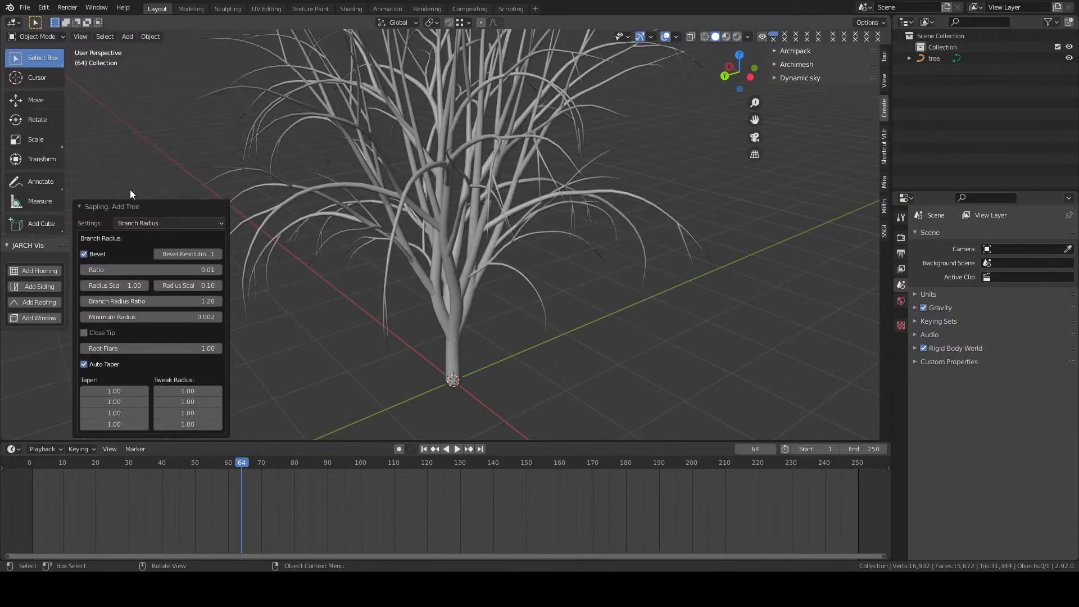
{"action": "mouse_move", "coordinate": [174, 270]}
{"action": "left_mouse_down"}
{"action": "mouse_move", "coordinate": [202, 270]}
{"action": "mouse_move", "coordinate": [160, 270]}
{"action": "mouse_move", "coordinate": [144, 291]}
{"action": "mouse_move", "coordinate": [168, 270]}
{"action": "mouse_move", "coordinate": [154, 270]}
{"action": "left_mouse_up"}
{"action": "mouse_move", "coordinate": [141, 349]}
{"action": "left_mouse_down"}
{"action": "mouse_move", "coordinate": [174, 349]}
{"action": "mouse_move", "coordinate": [157, 348]}
{"action": "left_mouse_up"}
Adjust the levels and base splits in the tree's Branch Splitting settings
{"action": "left_click", "coordinate": [133, 225]}
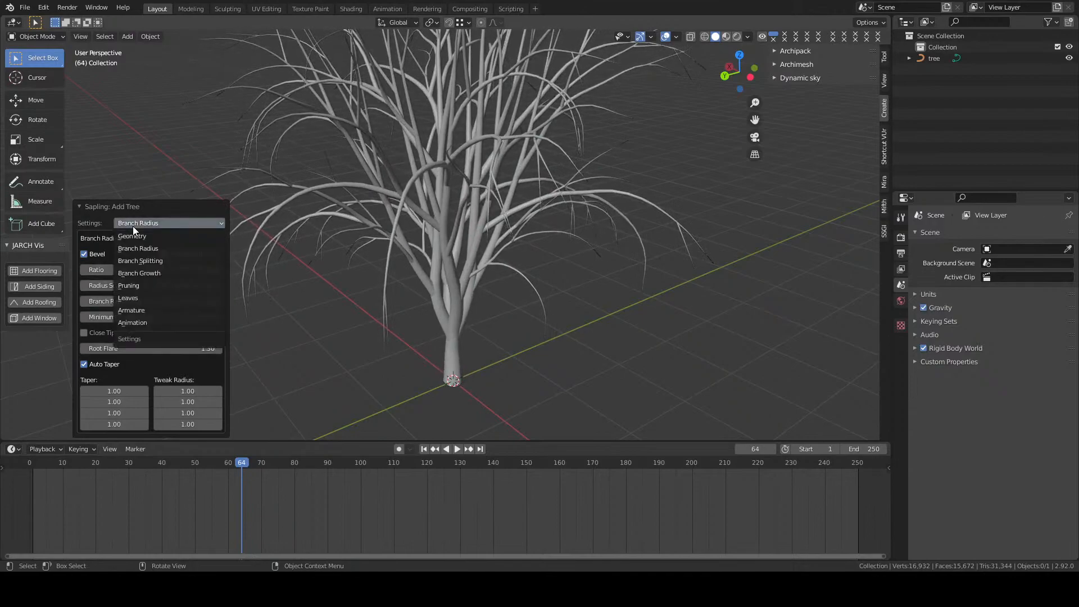
{"action": "left_click", "coordinate": [149, 259]}
{"action": "mouse_move", "coordinate": [149, 101]}
{"action": "left_mouse_down"}
{"action": "mouse_move", "coordinate": [171, 101]}
{"action": "mouse_move", "coordinate": [135, 101]}
{"action": "mouse_move", "coordinate": [160, 101]}
{"action": "mouse_move", "coordinate": [151, 117]}
{"action": "mouse_move", "coordinate": [186, 117]}
{"action": "mouse_move", "coordinate": [141, 117]}
{"action": "left_mouse_up"}
Adjust the values in the tree's Branch Growth settings
{"action": "left_click", "coordinate": [134, 69]}
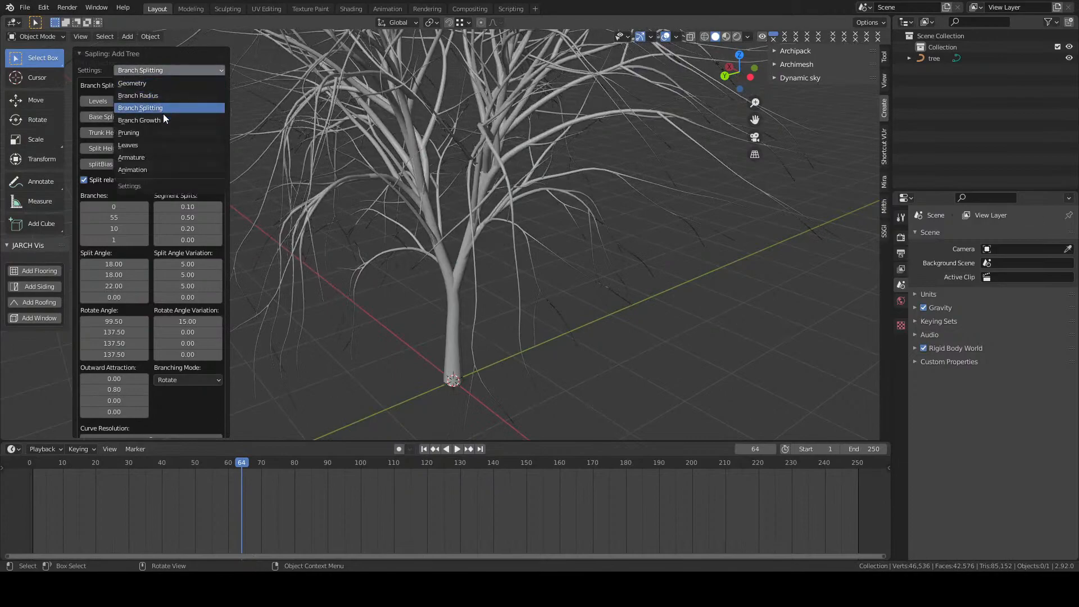
{"action": "left_click", "coordinate": [163, 120]}
{"action": "left_click_drag", "start_coordinate": [151, 160], "coordinate": [194, 188]}
Enable pruning in the tree's Pruning settings and set the prune ratio to 0.36
{"action": "left_click", "coordinate": [167, 135]}
{"action": "left_click", "coordinate": [154, 193]}
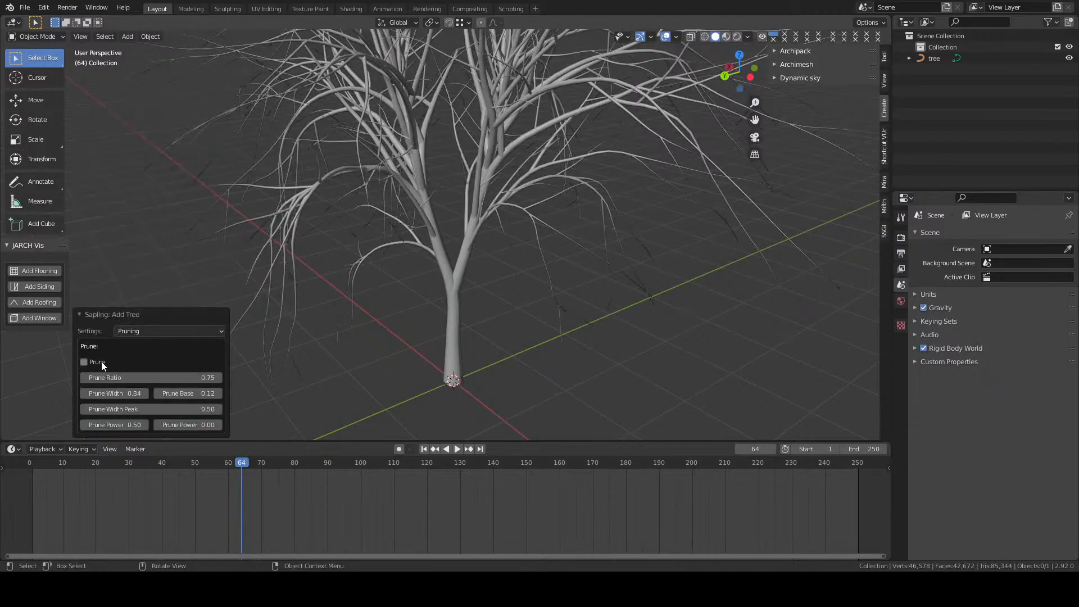
{"action": "left_click", "coordinate": [84, 362]}
{"action": "scroll", "coordinate": [366, 197], "scroll_direction": "down", "scroll_amount": 2}
{"action": "scroll", "coordinate": [366, 201], "scroll_direction": "down", "scroll_amount": 2}
{"action": "middle_click_drag", "start_coordinate": [393, 219], "coordinate": [397, 245]}
{"action": "scroll", "coordinate": [397, 245], "scroll_direction": "up", "scroll_amount": 3}
{"action": "mouse_move", "coordinate": [150, 377]}
{"action": "left_mouse_down"}
{"action": "mouse_move", "coordinate": [129, 377]}
{"action": "mouse_move", "coordinate": [221, 378]}
{"action": "mouse_move", "coordinate": [80, 378]}
{"action": "mouse_move", "coordinate": [140, 377]}
{"action": "left_mouse_up"}
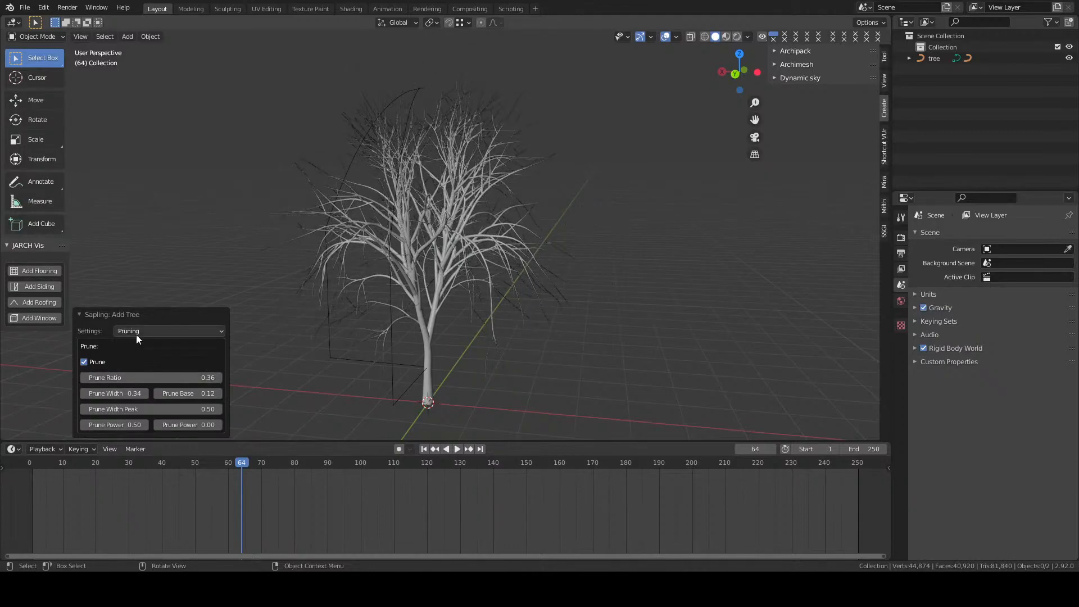
Show the leaves on the tree through the Sapling Leaves settings
{"action": "left_click", "coordinate": [137, 315]}
{"action": "left_click", "coordinate": [118, 431]}
{"action": "left_click", "coordinate": [141, 330]}
{"action": "left_click", "coordinate": [144, 404]}
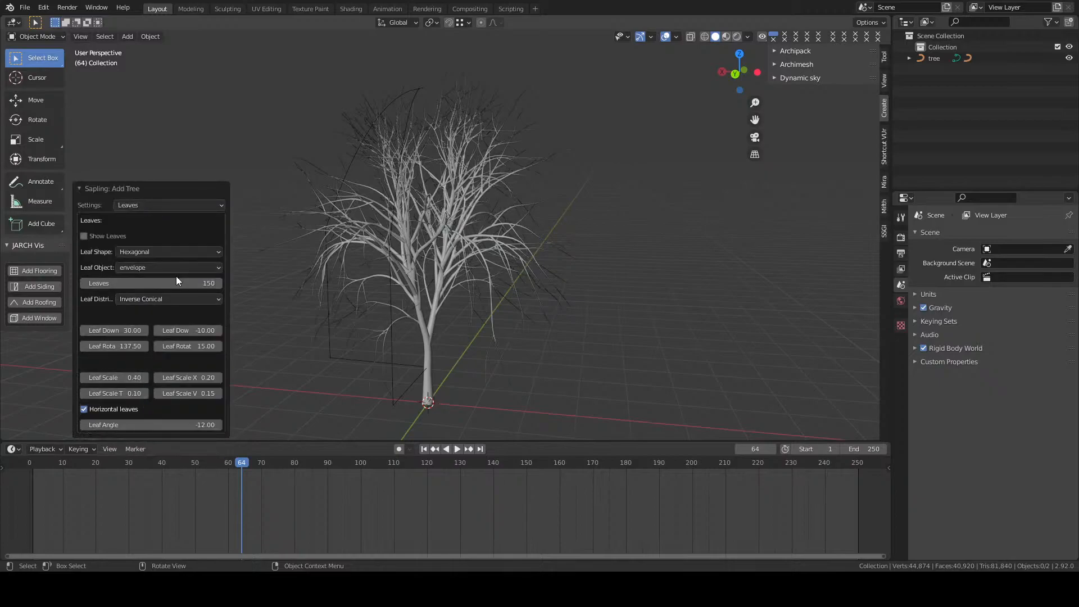
{"action": "left_click", "coordinate": [636, 217]}
{"action": "middle_click_drag", "start_coordinate": [629, 225], "coordinate": [621, 230]}
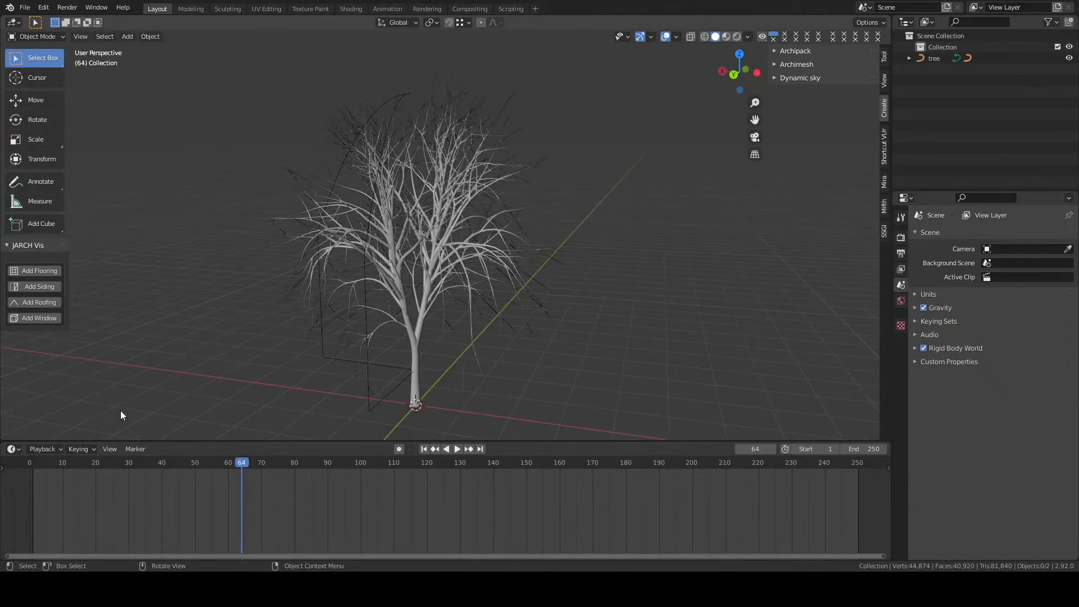
{"action": "key", "text": "F9"}
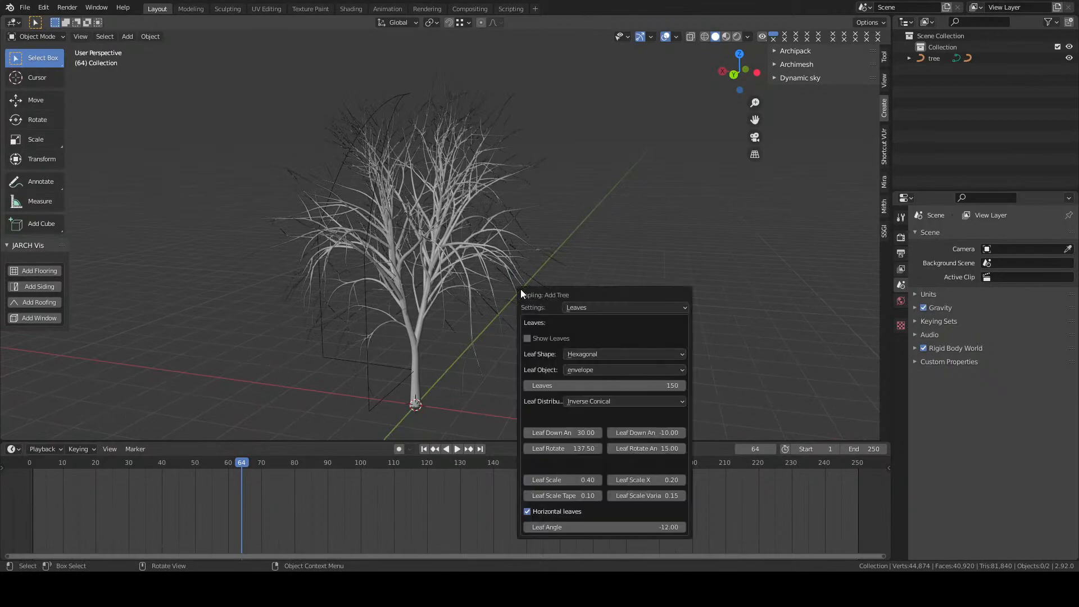
{"action": "left_click_drag", "start_coordinate": [573, 292], "coordinate": [626, 151]}
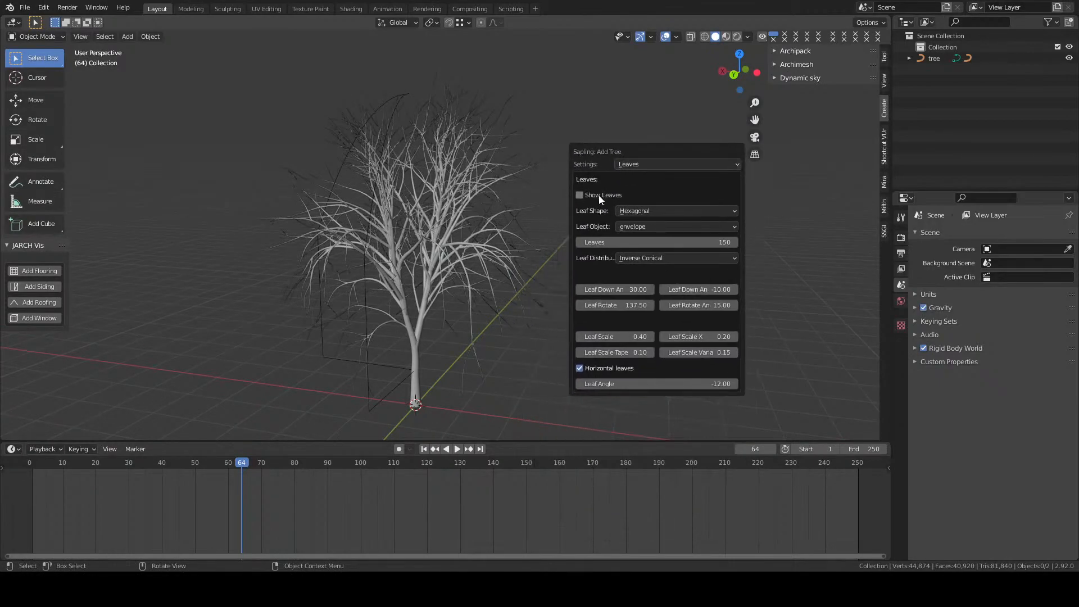
{"action": "left_click", "coordinate": [590, 195]}
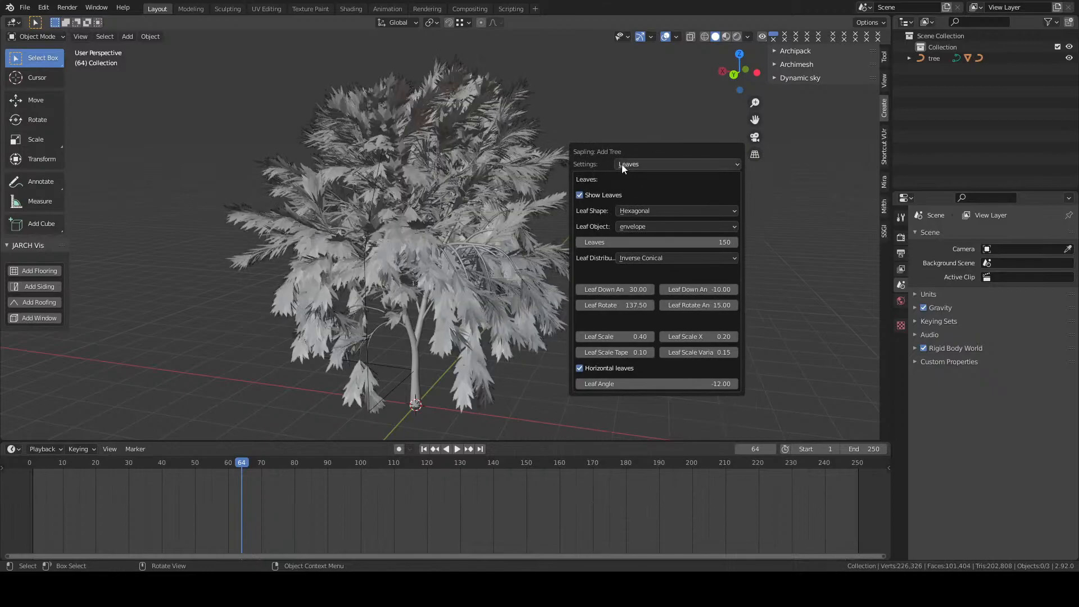
Try the Rectangular leaf shape on the tree and return to Hexagonal
{"action": "left_click", "coordinate": [639, 211]}
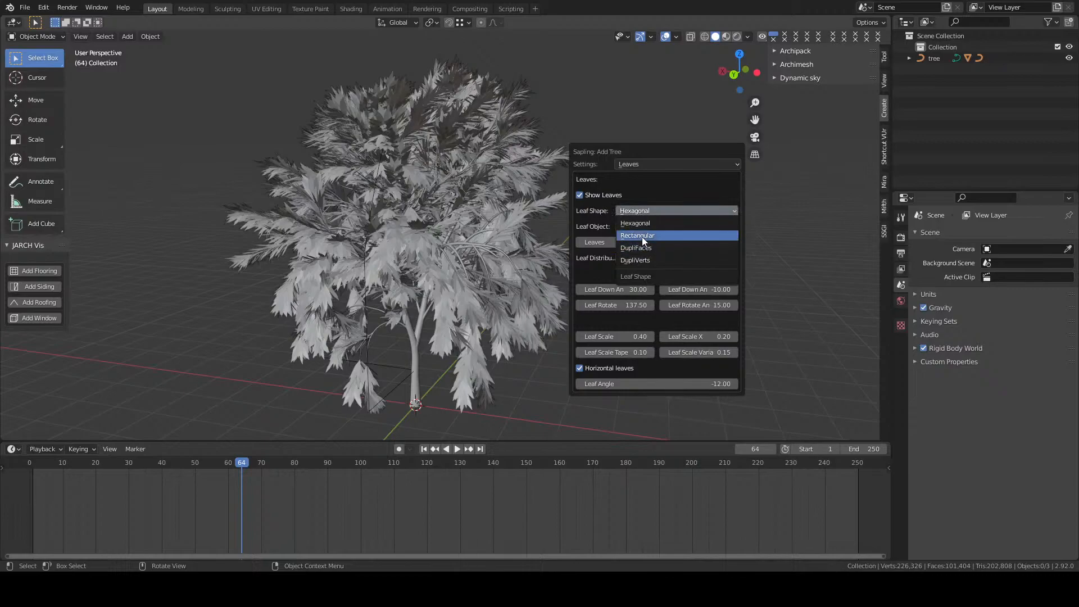
{"action": "left_click", "coordinate": [622, 242]}
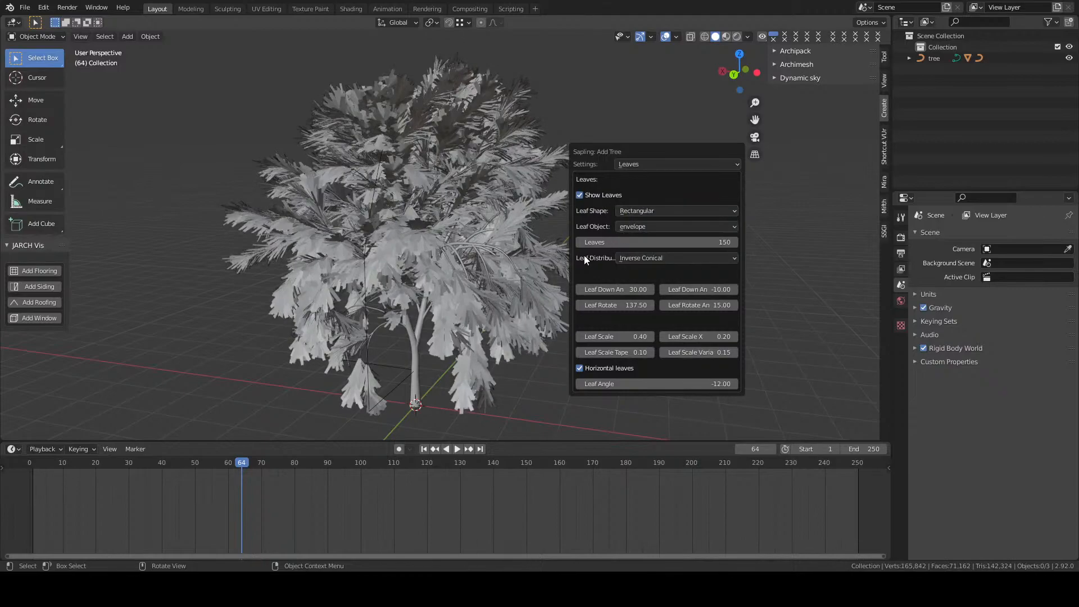
{"action": "left_click", "coordinate": [639, 211]}
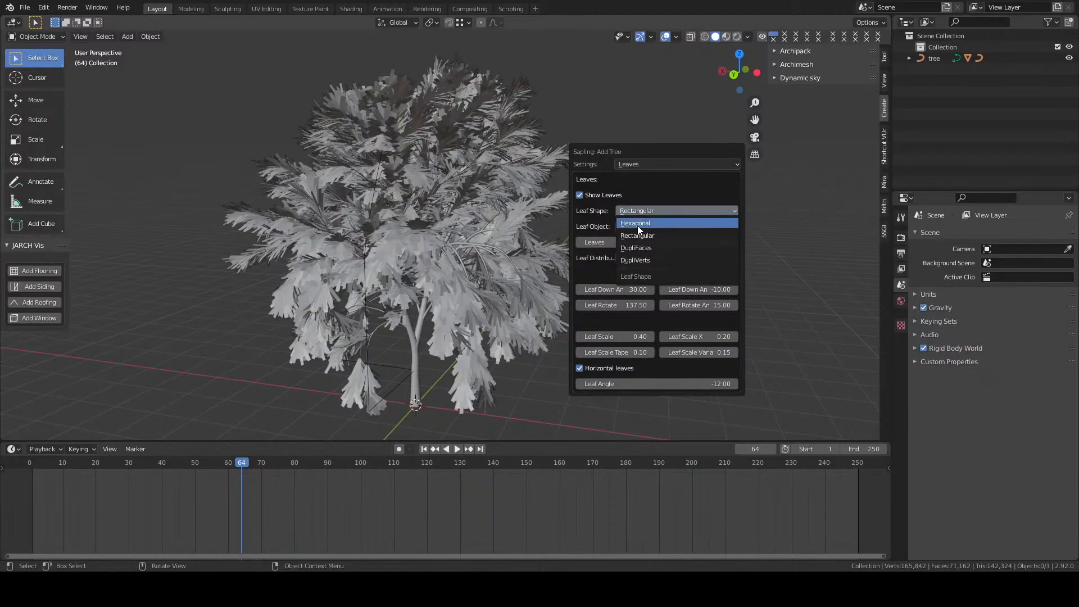
{"action": "key", "text": "Return"}
Set the tree's number of leaves to 100
{"action": "double_click", "coordinate": [612, 242]}
{"action": "type", "text": "100"}
{"action": "key", "text": "Return"}
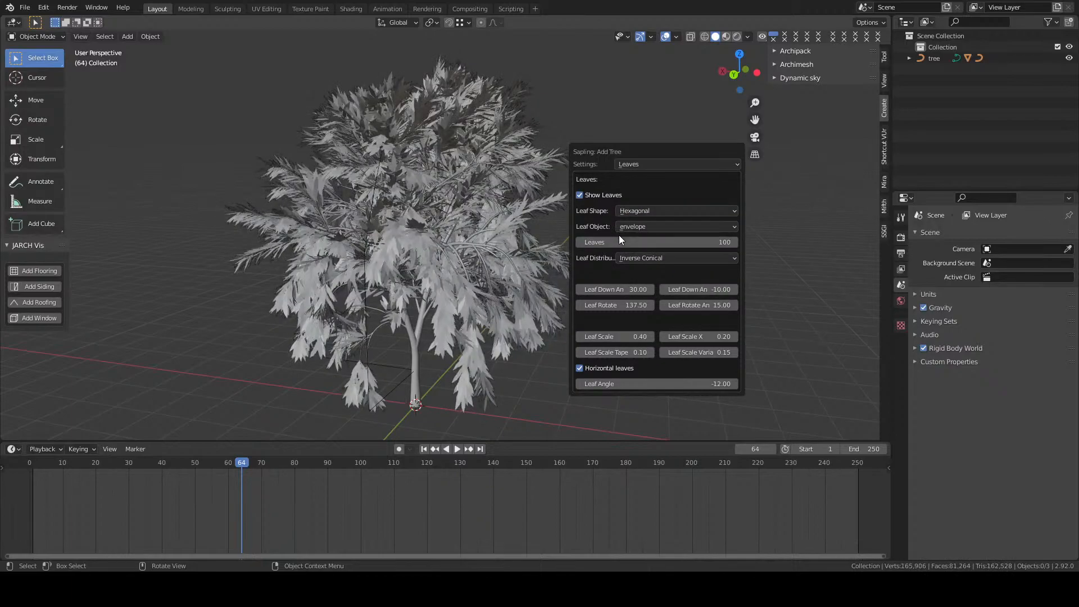
{"action": "left_click", "coordinate": [627, 228]}
{"action": "left_click", "coordinate": [634, 240]}
{"action": "double_click", "coordinate": [602, 286]}
Try Use Armature and Make Mesh in the tree's Armature settings and turn both off again
{"action": "left_click", "coordinate": [642, 164]}
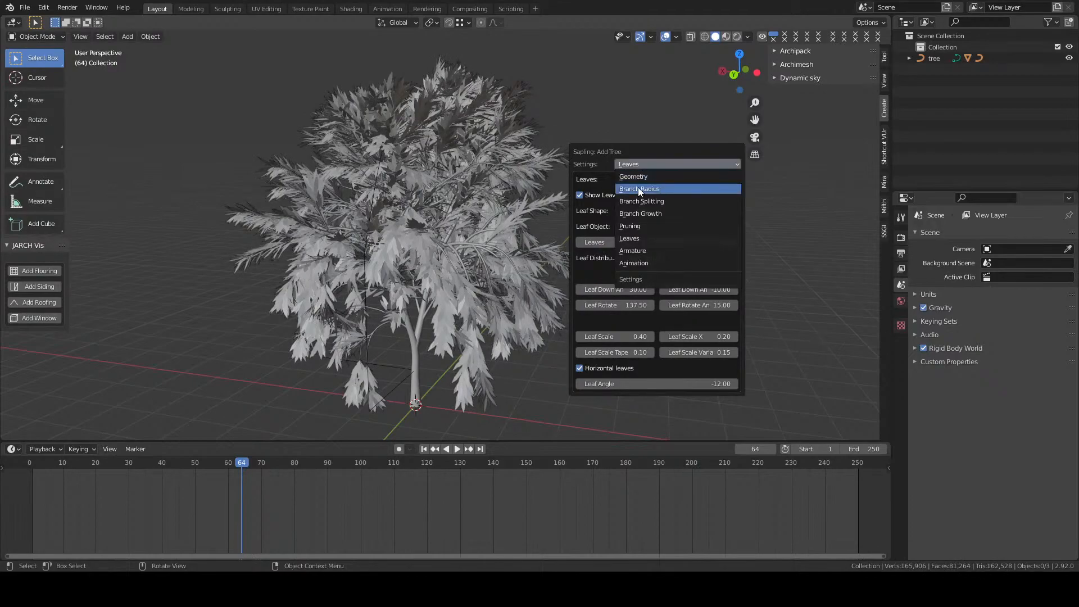
{"action": "left_click", "coordinate": [648, 251]}
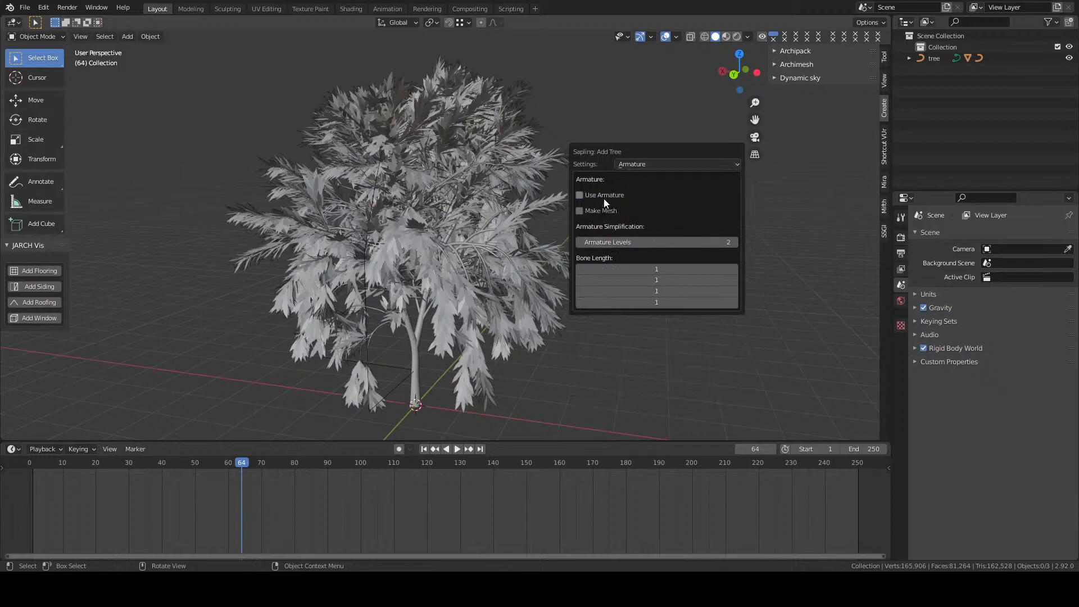
{"action": "left_click", "coordinate": [601, 209]}
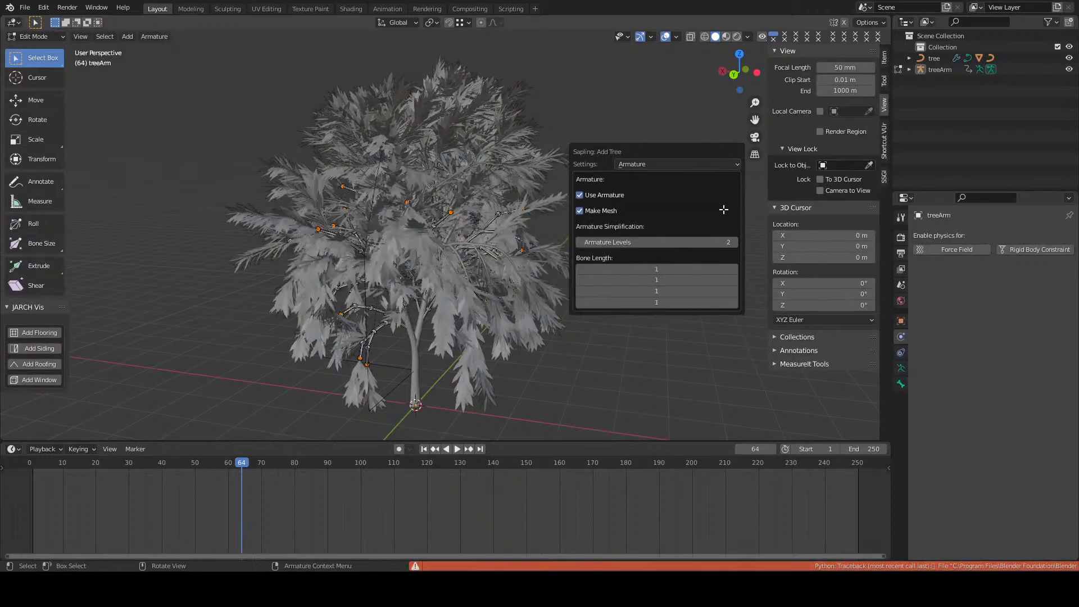
{"action": "left_click", "coordinate": [585, 211]}
Enable Armature Animation and Fast Preview in the tree's Animation settings, and return the armature to Object Mode
{"action": "left_click", "coordinate": [633, 165]}
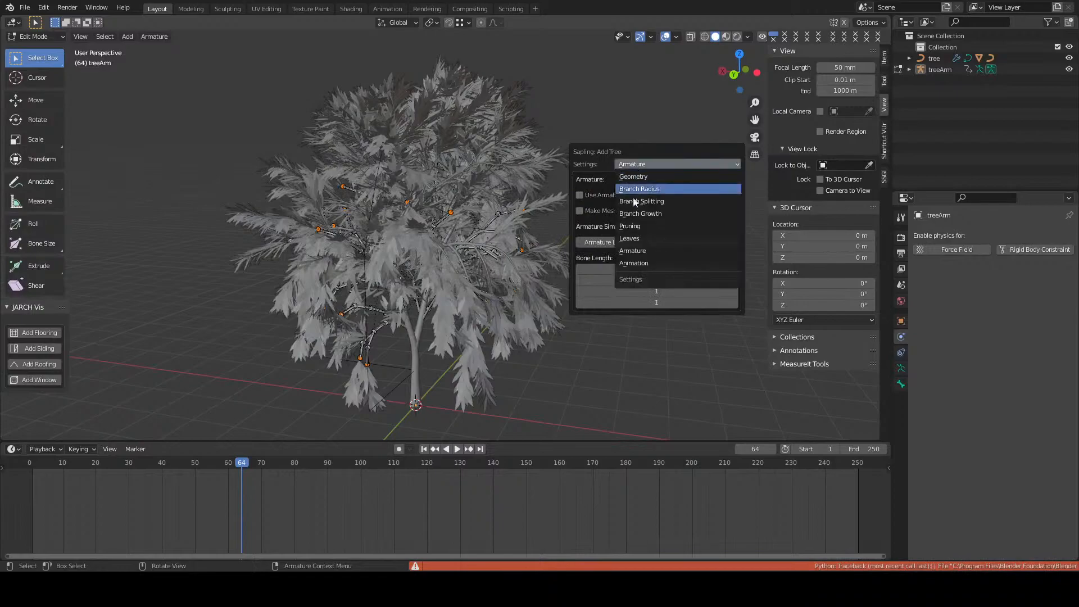
{"action": "left_click", "coordinate": [636, 263]}
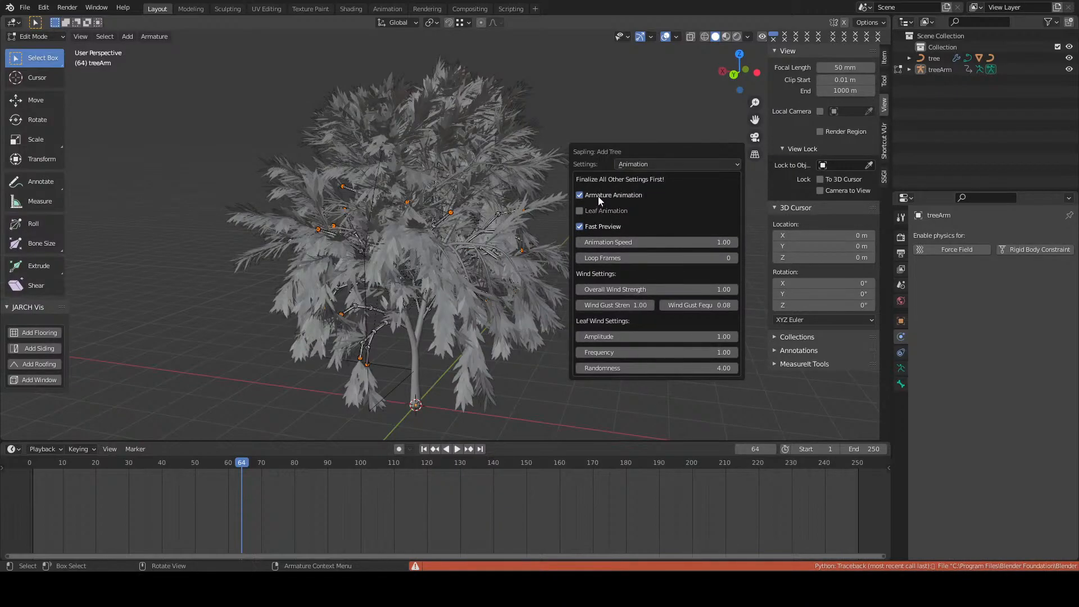
{"action": "middle_click_drag", "start_coordinate": [501, 231], "coordinate": [460, 228]}
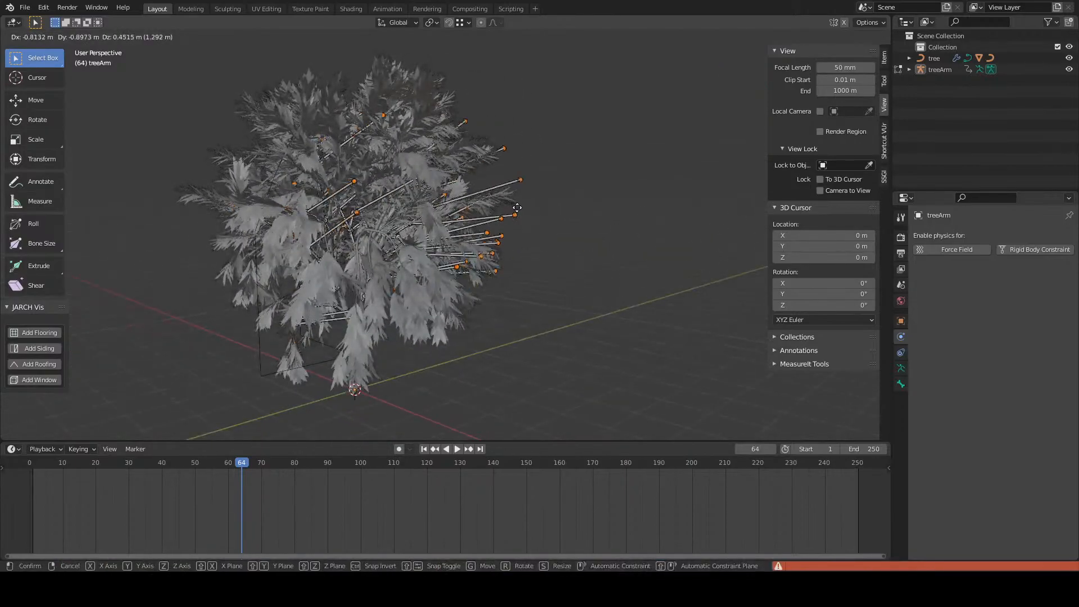
{"action": "key", "text": "Tab"}
Try moving the leaves on their own, and the whole tree along the X axis
{"action": "left_click", "coordinate": [383, 208]}
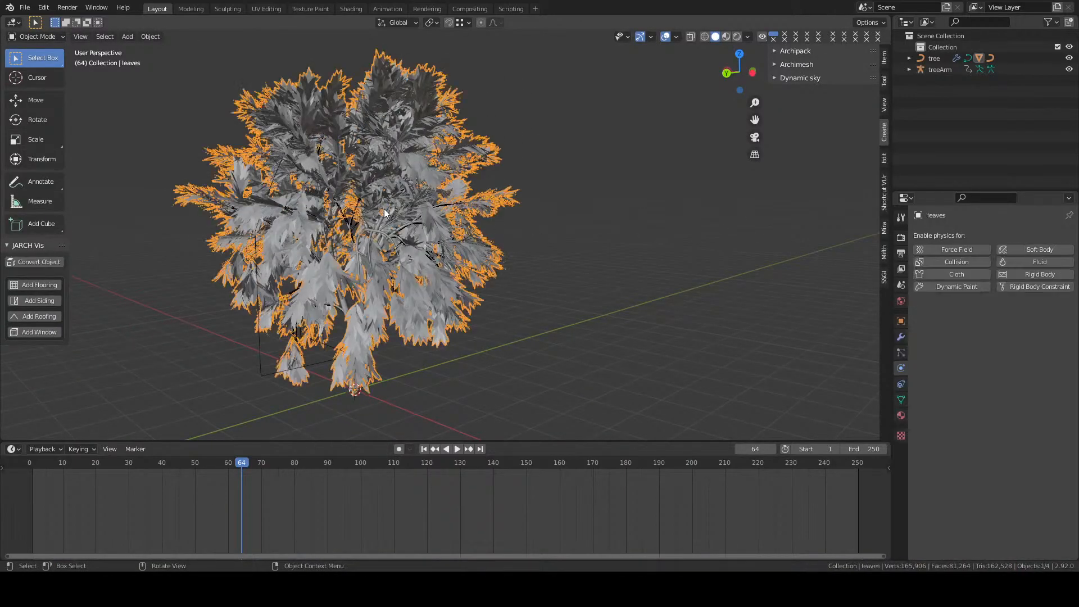
{"action": "key", "text": "g"}
{"action": "right_click", "coordinate": [435, 319]}
{"action": "key", "text": "alt+a"}
{"action": "middle_click_drag", "start_coordinate": [344, 377], "coordinate": [398, 368]}
{"action": "left_click_drag", "start_coordinate": [445, 376], "coordinate": [366, 386]}
{"action": "key", "text": "g"}
{"action": "key", "text": "x"}
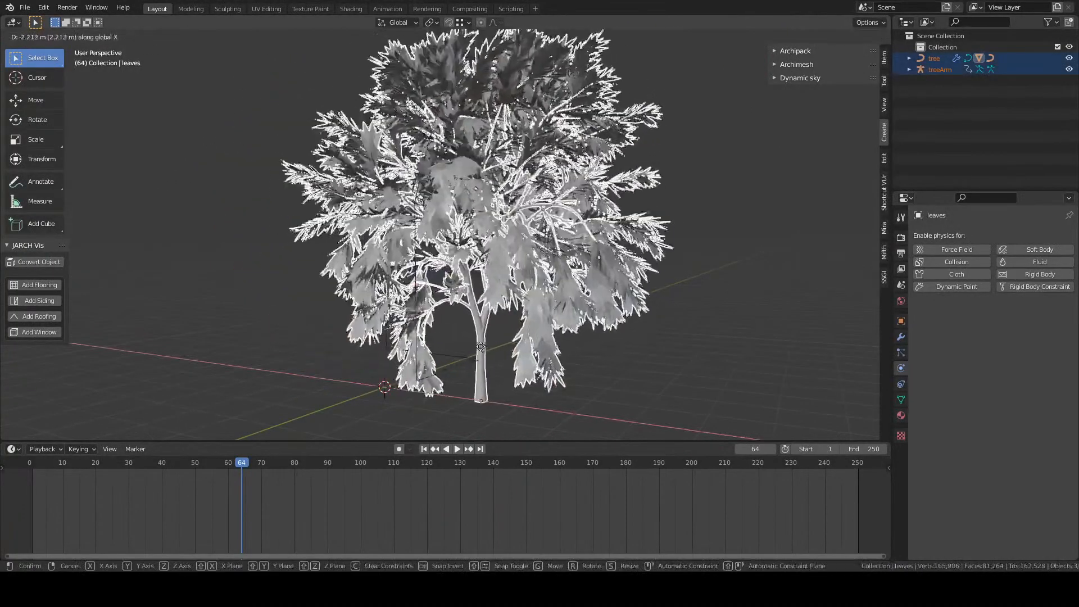
{"action": "right_click", "coordinate": [487, 362]}
Delete the pruning envelope curve and the tree's armature
{"action": "left_click", "coordinate": [369, 355]}
{"action": "key", "text": "Delete"}
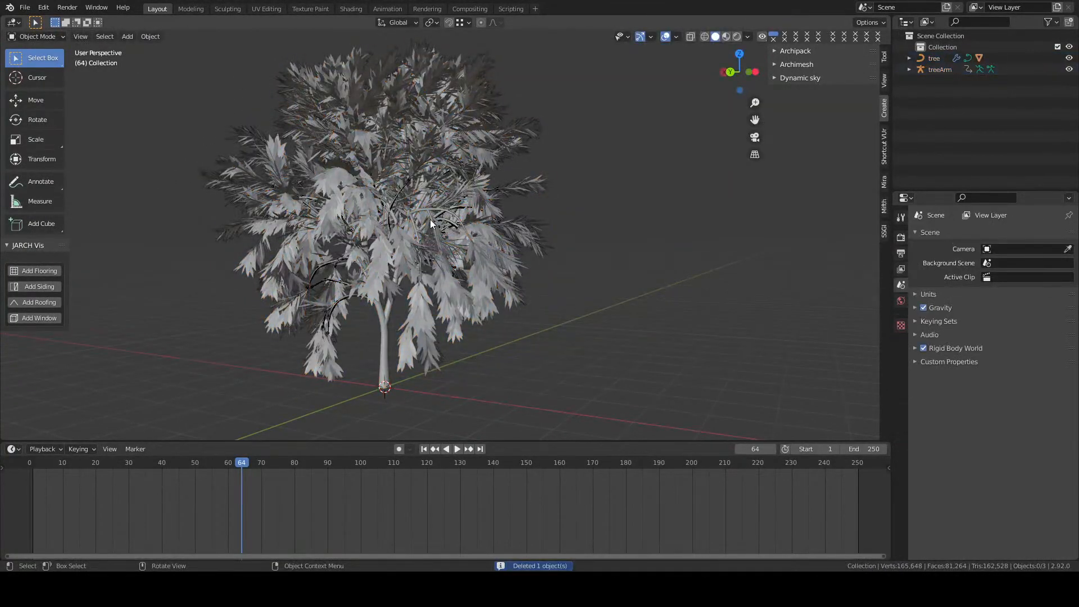
{"action": "left_click", "coordinate": [429, 219]}
{"action": "left_click", "coordinate": [329, 312]}
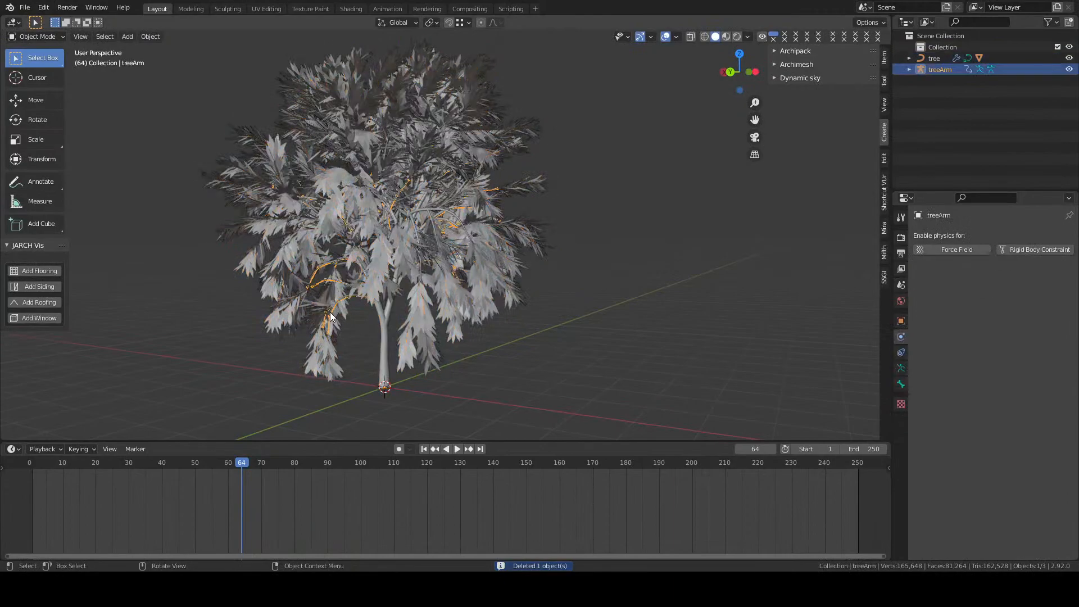
{"action": "key", "text": "Delete"}
Delete the remaining tree and its leaves to empty the scene
{"action": "left_click", "coordinate": [360, 296]}
{"action": "middle_click_drag", "start_coordinate": [361, 297], "coordinate": [409, 273]}
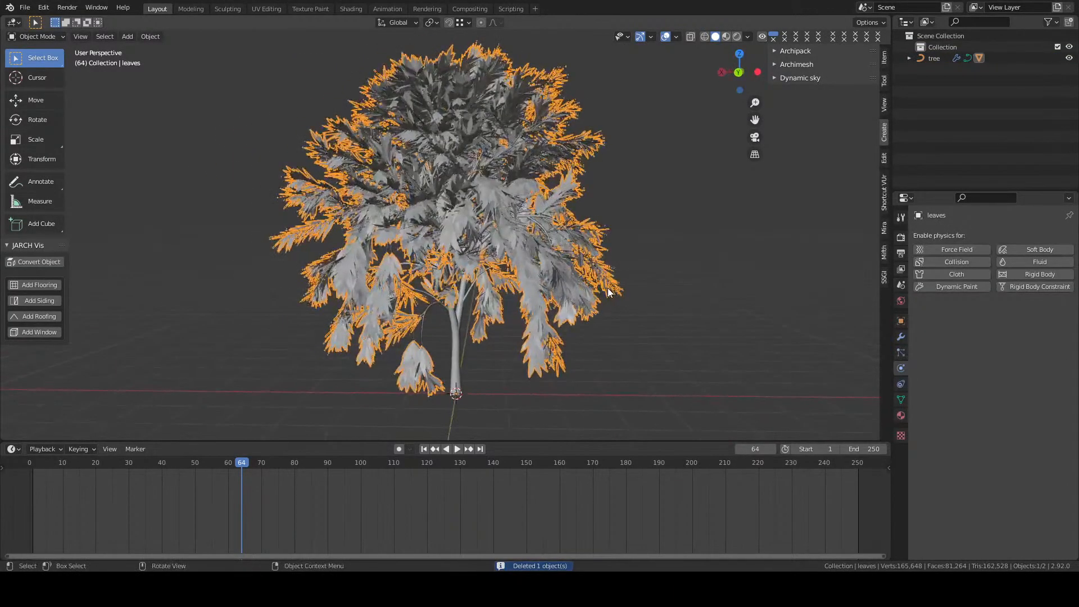
{"action": "left_click", "coordinate": [443, 314]}
{"action": "middle_click_drag", "start_coordinate": [443, 315], "coordinate": [447, 291]}
{"action": "left_click", "coordinate": [591, 302]}
{"action": "middle_click_drag", "start_coordinate": [592, 302], "coordinate": [481, 253]}
{"action": "key", "text": "a"}
{"action": "key", "text": "x"}
{"action": "left_click", "coordinate": [452, 195]}
Add a new Sapling Tree Gen tree and show its leaves
{"action": "key", "text": "shift+a"}
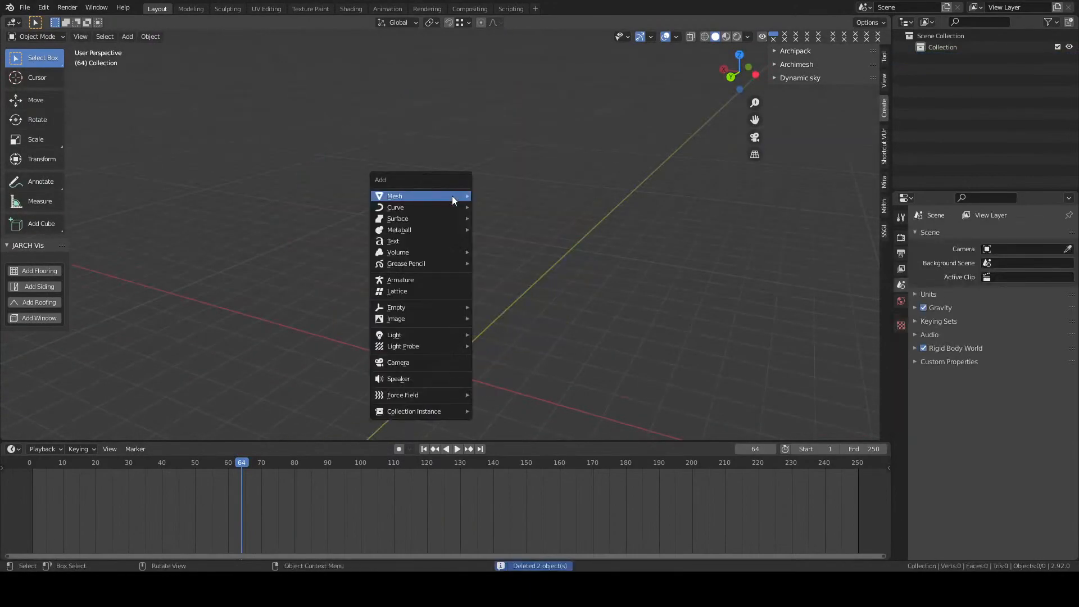
{"action": "mouse_move", "coordinate": [444, 207]}
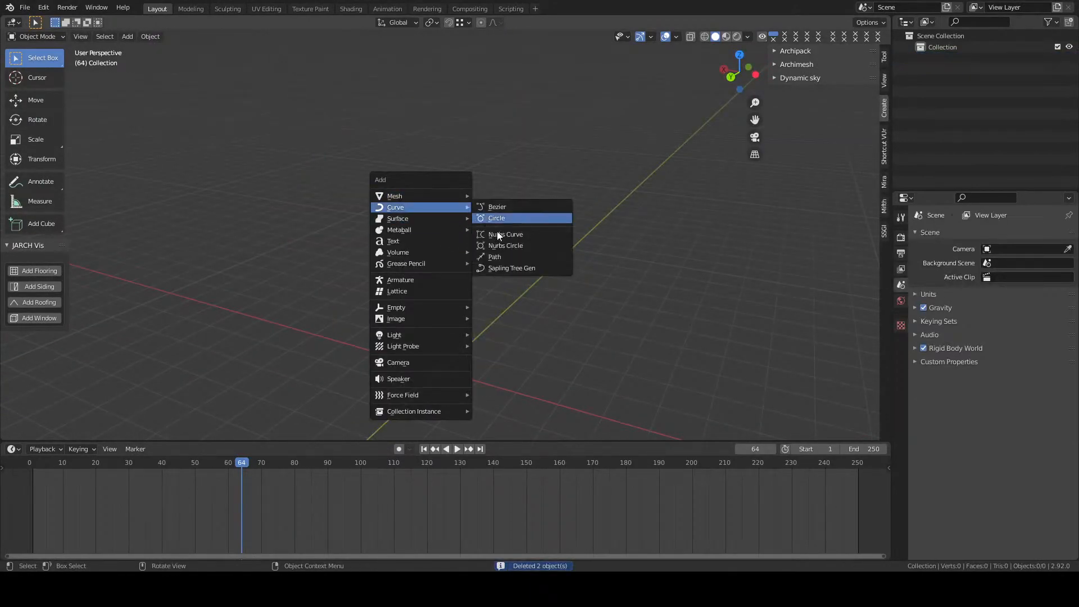
{"action": "left_click", "coordinate": [493, 272]}
{"action": "left_click", "coordinate": [220, 286]}
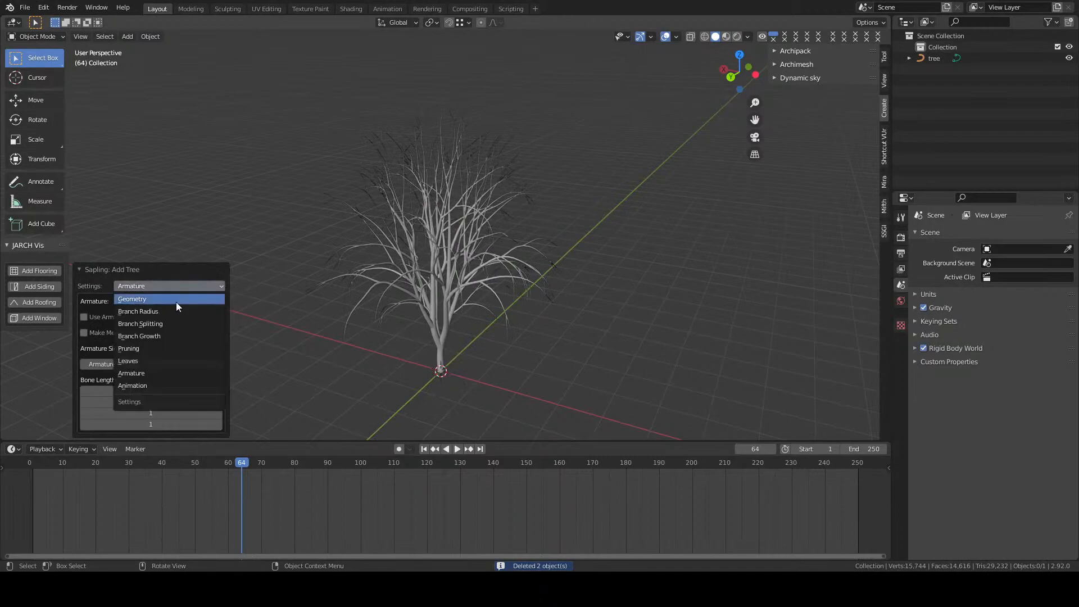
{"action": "left_click", "coordinate": [146, 359]}
{"action": "left_click", "coordinate": [93, 235]}
Enable Armature Animation, Leaf Animation and Fast Preview in the new tree's Animation settings
{"action": "left_click", "coordinate": [141, 204]}
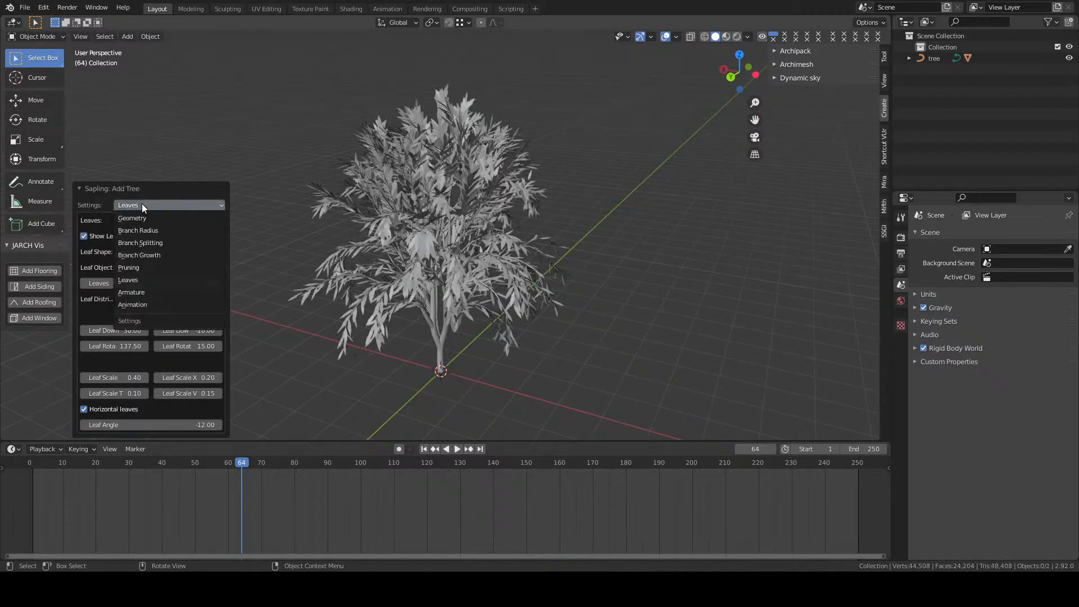
{"action": "left_click", "coordinate": [139, 307]}
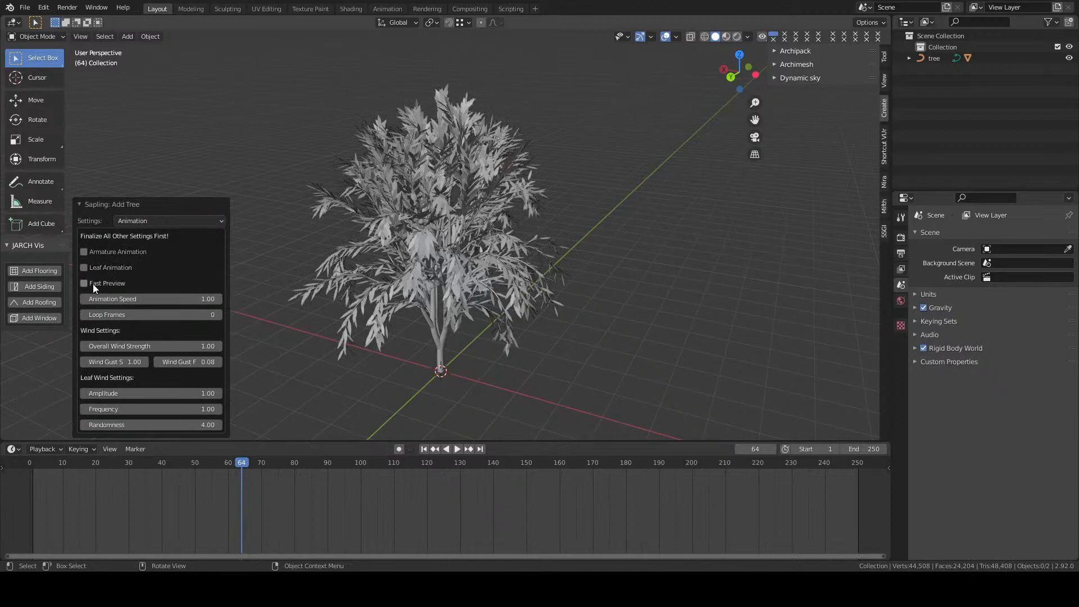
{"action": "left_click", "coordinate": [103, 253]}
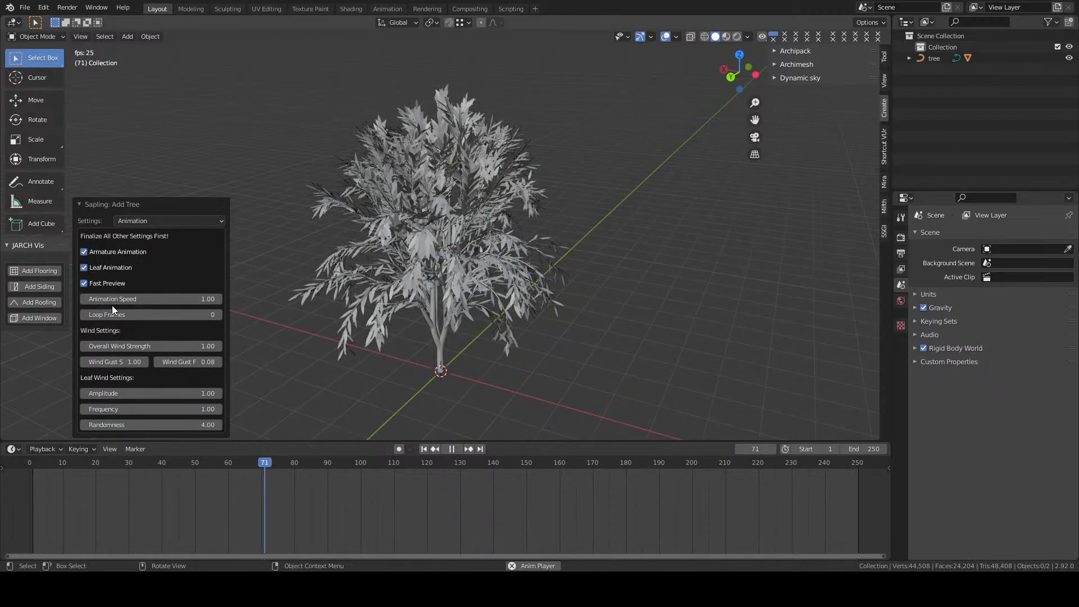
Play the timeline from the first frame to check the tree's wind animation, and stop it
{"action": "key", "text": "shift+Left"}
{"action": "key", "text": "space"}
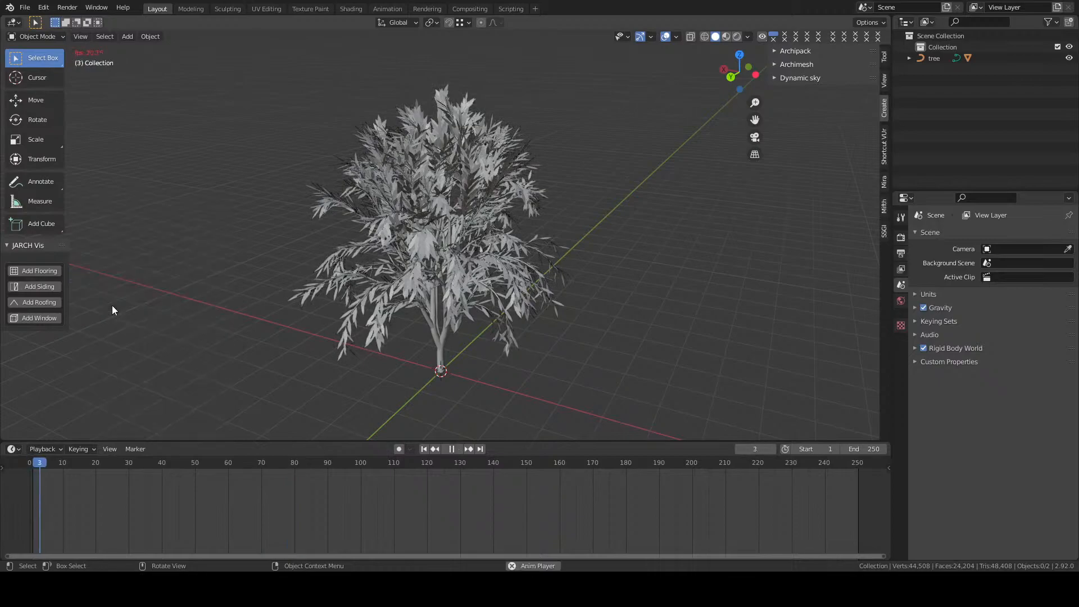
{"action": "key", "text": "space"}
Reopen the Sapling settings and enable Make Mesh in the Armature settings
{"action": "key", "text": "F9"}
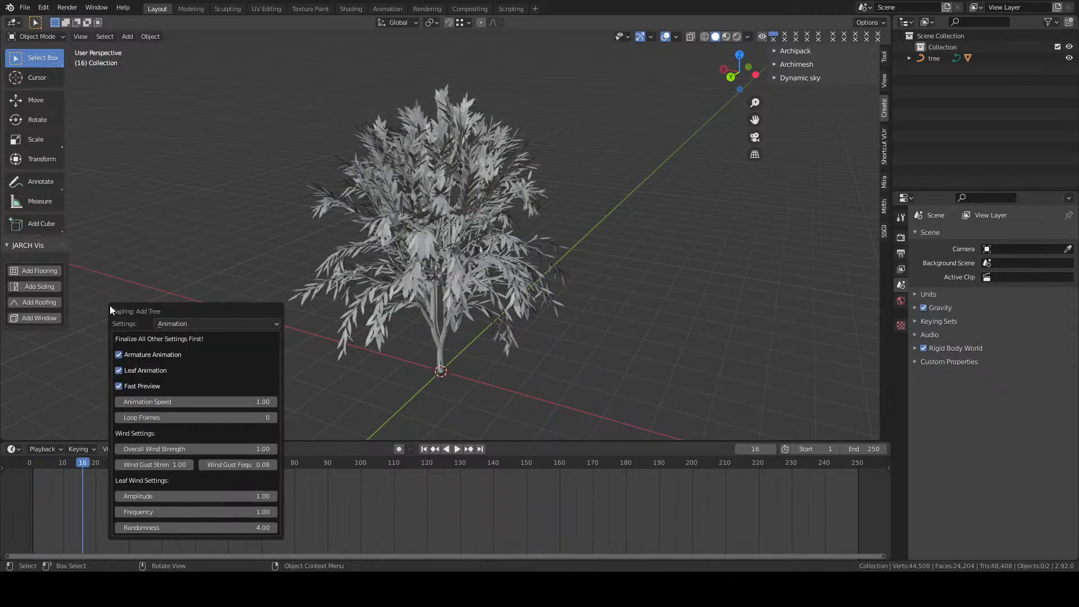
{"action": "left_click_drag", "start_coordinate": [113, 306], "coordinate": [92, 135]}
{"action": "left_click", "coordinate": [144, 157]}
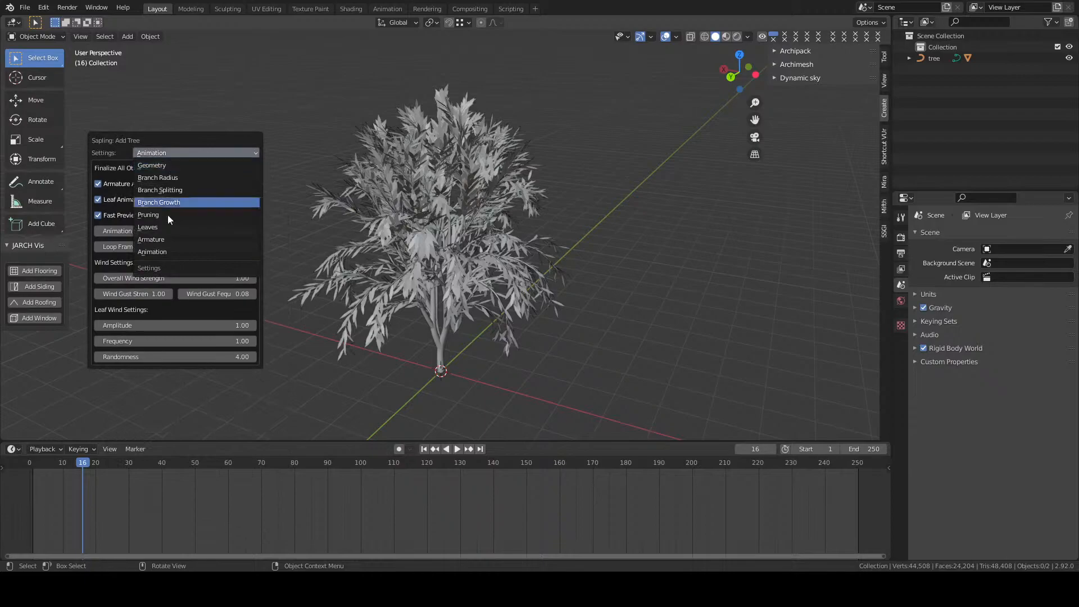
{"action": "left_click", "coordinate": [156, 234]}
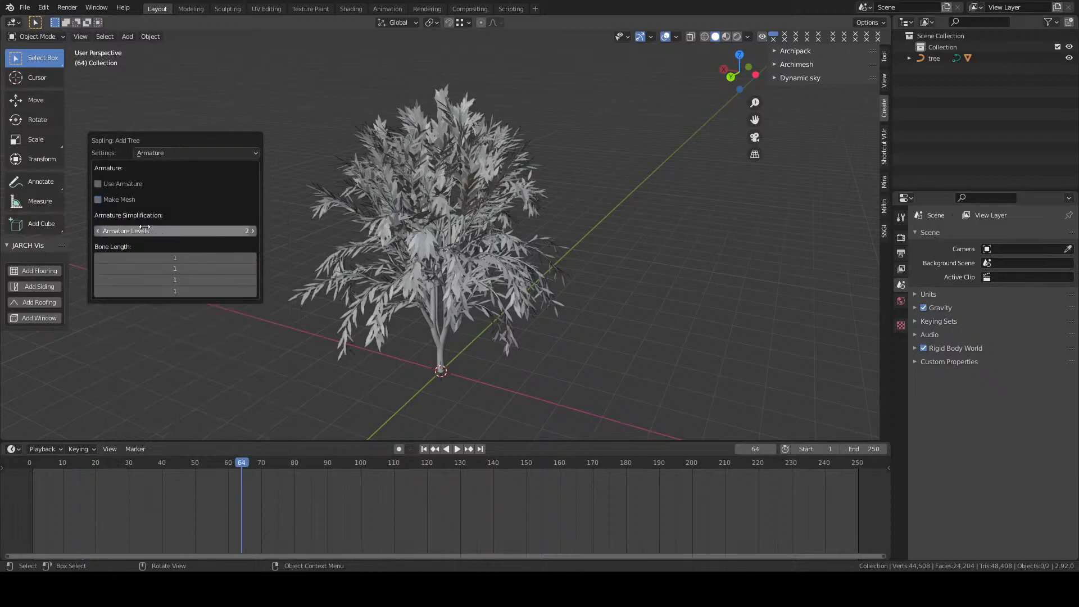
{"action": "left_click", "coordinate": [113, 200]}
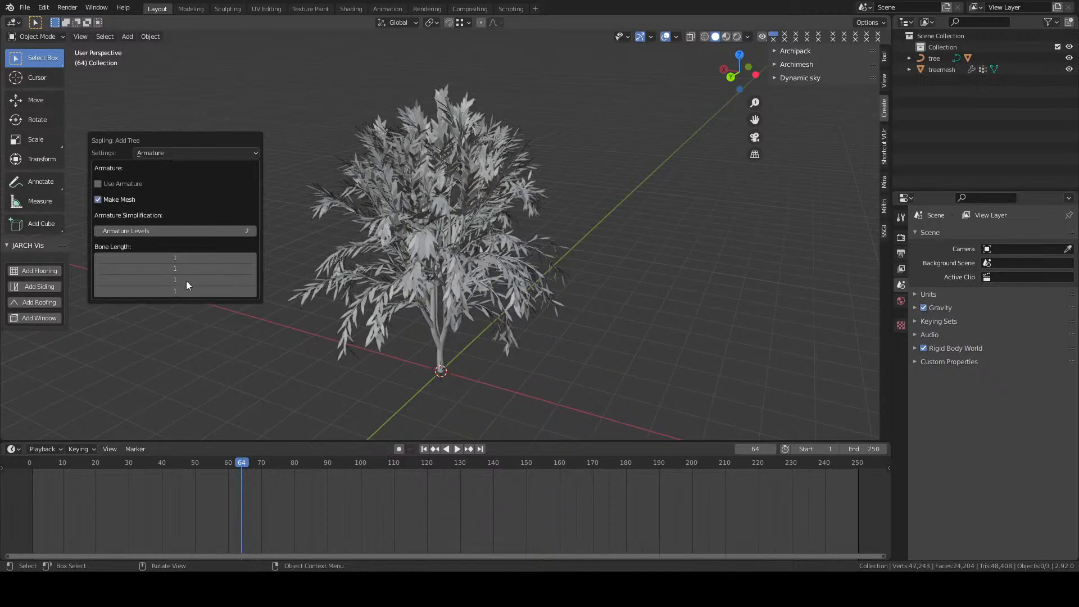
Play the animation with the generated tree mesh, restarting from the first frame, and stop it
{"action": "left_click", "coordinate": [467, 449]}
{"action": "left_click", "coordinate": [457, 450]}
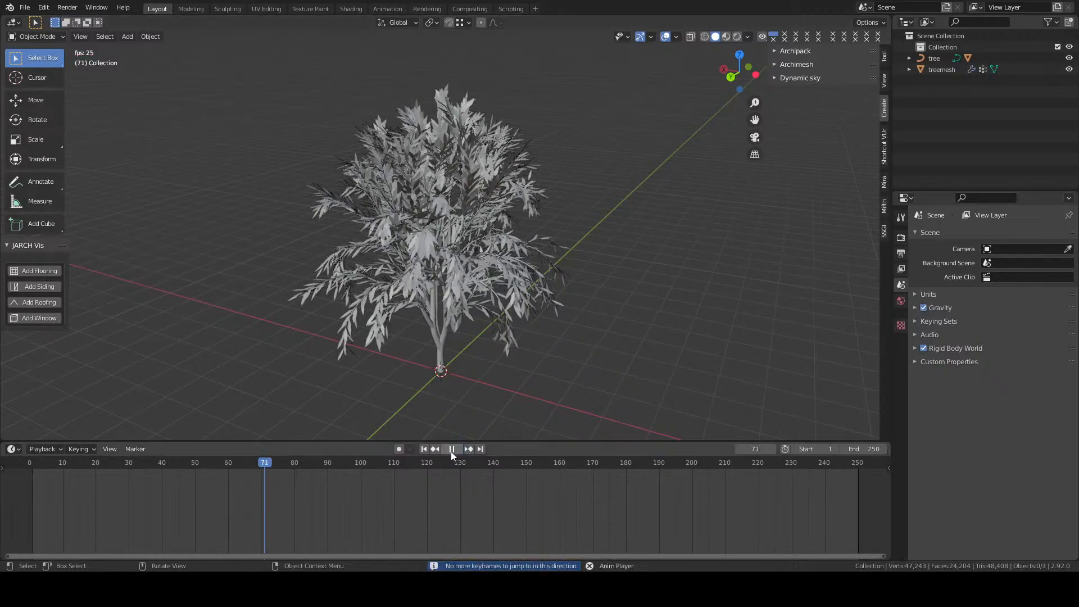
{"action": "left_click", "coordinate": [424, 449]}
{"action": "key", "text": "space"}
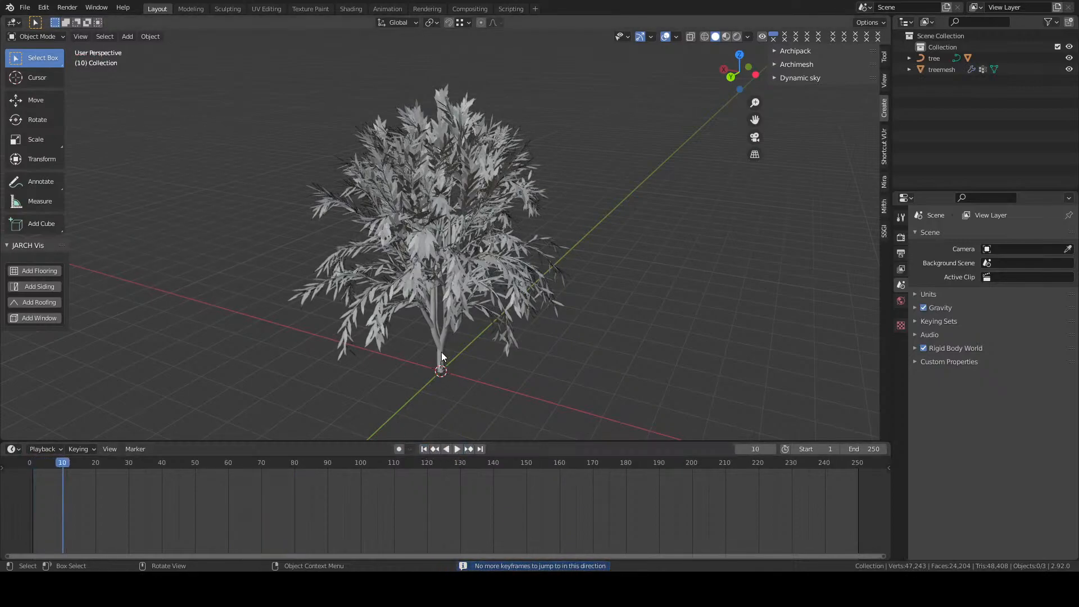
Reopen the Sapling settings and enable Use Armature in the tree's Armature settings
{"action": "key", "text": "F9"}
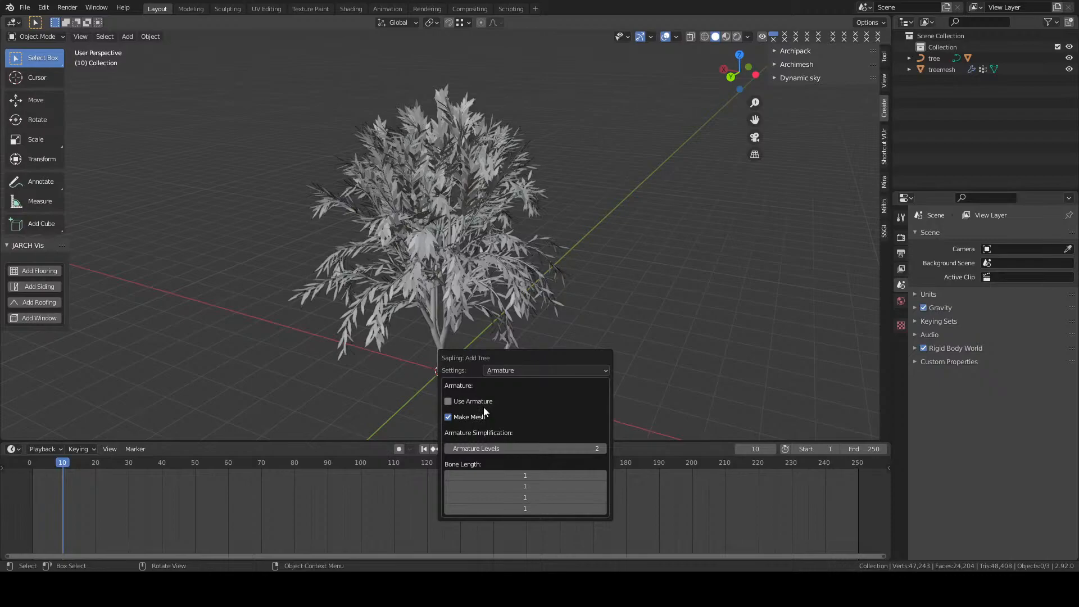
{"action": "left_click", "coordinate": [456, 401]}
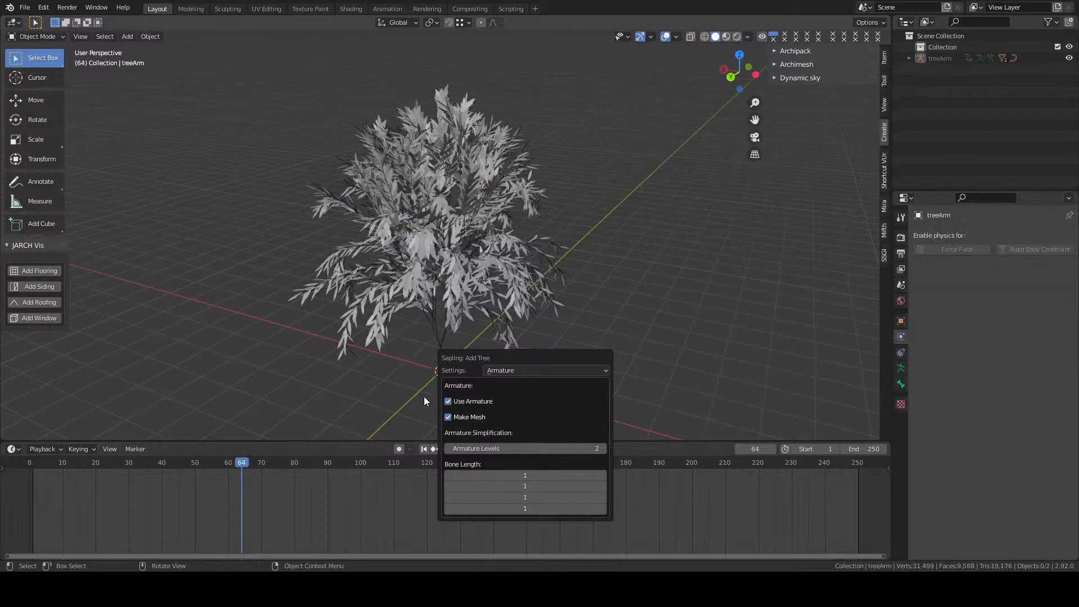
Play the animation from the first frame, examine the branches and leaves of the rigged tree up close, and stop playback
{"action": "key", "text": "shift+Left"}
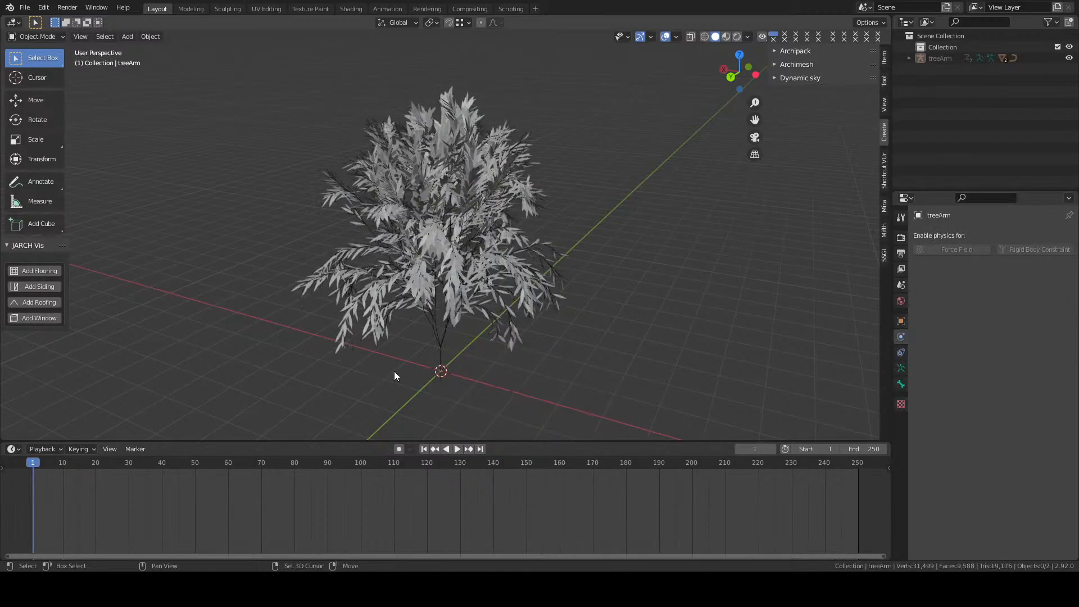
{"action": "key", "text": "space"}
{"action": "middle_click_drag", "start_coordinate": [255, 242], "coordinate": [426, 153]}
{"action": "scroll", "coordinate": [425, 234], "scroll_direction": "up", "scroll_amount": 5}
{"action": "middle_click_drag", "start_coordinate": [435, 264], "coordinate": [419, 281]}
{"action": "scroll", "coordinate": [437, 344], "scroll_direction": "up", "scroll_amount": 1}
{"action": "scroll", "coordinate": [430, 328], "scroll_direction": "down", "scroll_amount": 1}
{"action": "scroll", "coordinate": [429, 329], "scroll_direction": "down", "scroll_amount": 1}
{"action": "key", "text": "space"}
In the tree's Animation settings, switch Leaf Animation off and on, disable Armature Animation, and play the timeline briefly
{"action": "key", "text": "F9"}
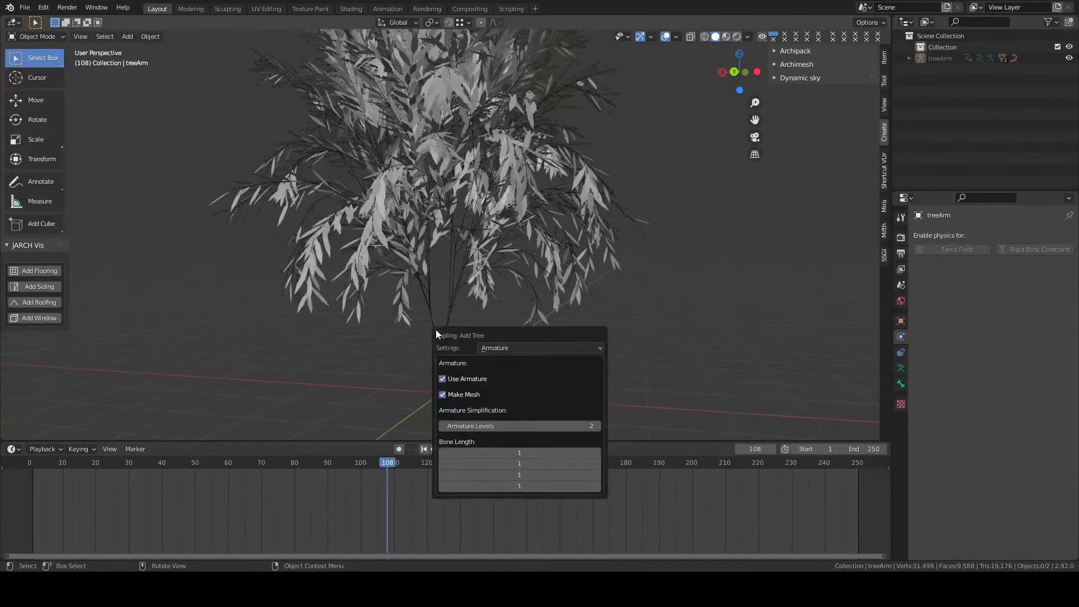
{"action": "left_click", "coordinate": [487, 347]}
{"action": "left_click", "coordinate": [497, 440]}
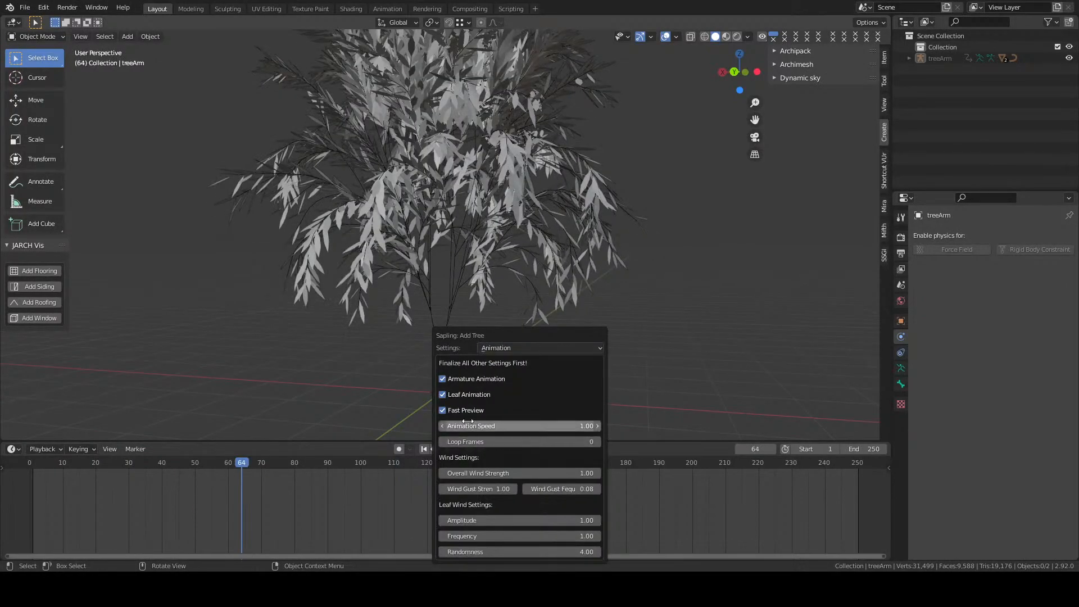
{"action": "left_click", "coordinate": [443, 395]}
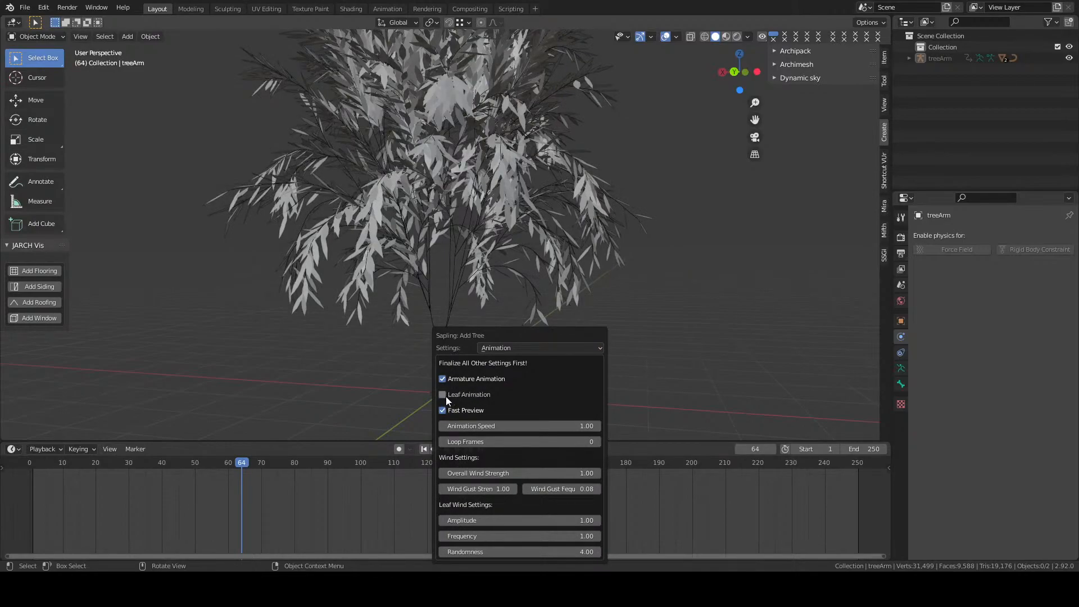
{"action": "left_click", "coordinate": [444, 395]}
{"action": "left_click", "coordinate": [443, 378]}
{"action": "key", "text": "space"}
{"action": "key", "text": "space"}
Re-enable Armature Animation and set Branch Rings to 43 in the tree's Geometry settings
{"action": "key", "text": "F9"}
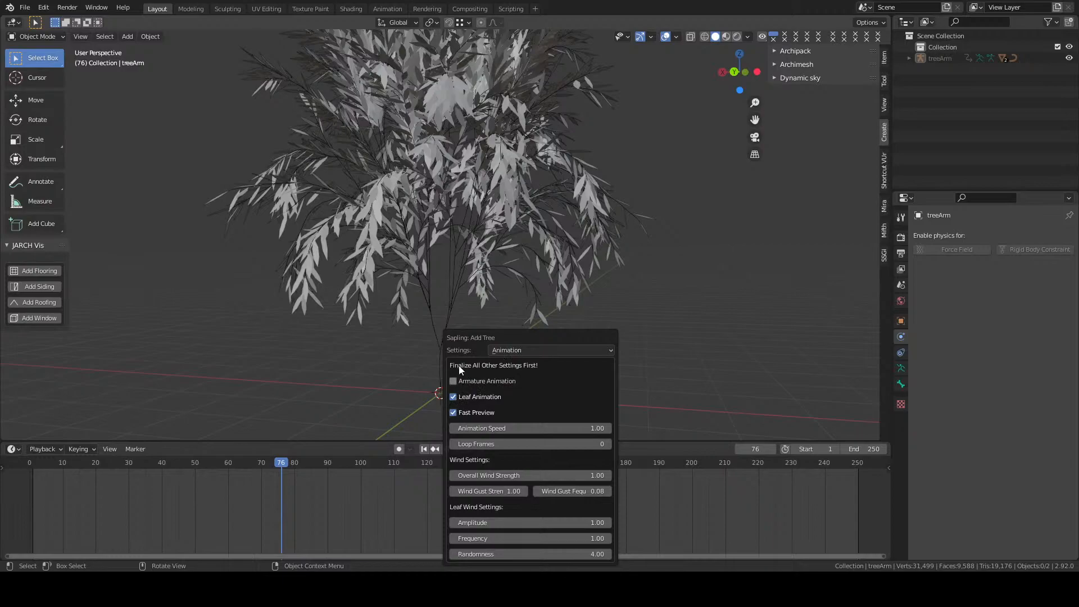
{"action": "left_click", "coordinate": [500, 349]}
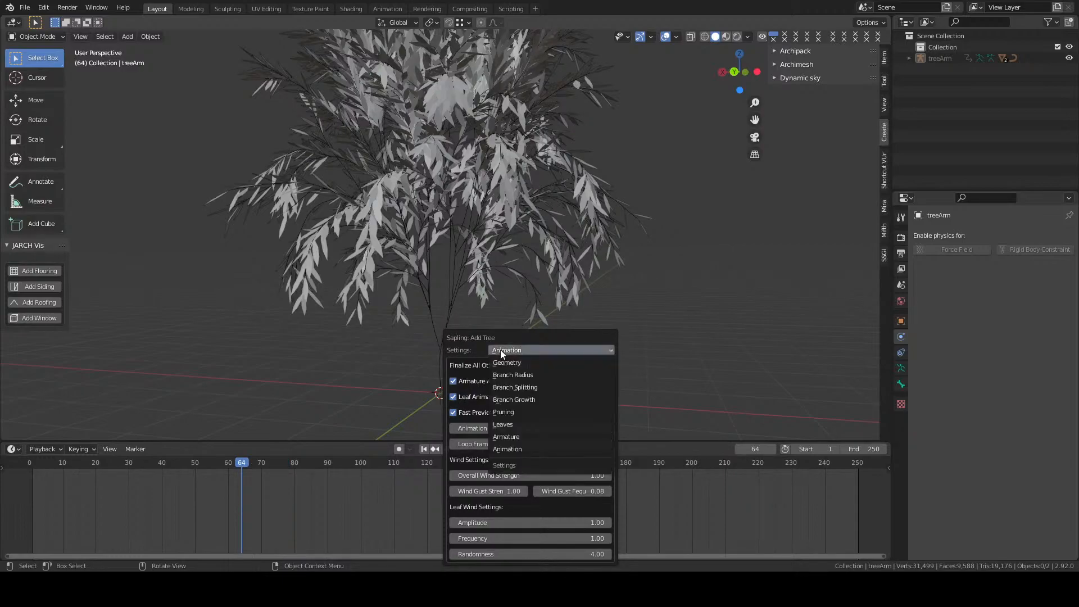
{"action": "left_click", "coordinate": [508, 362]}
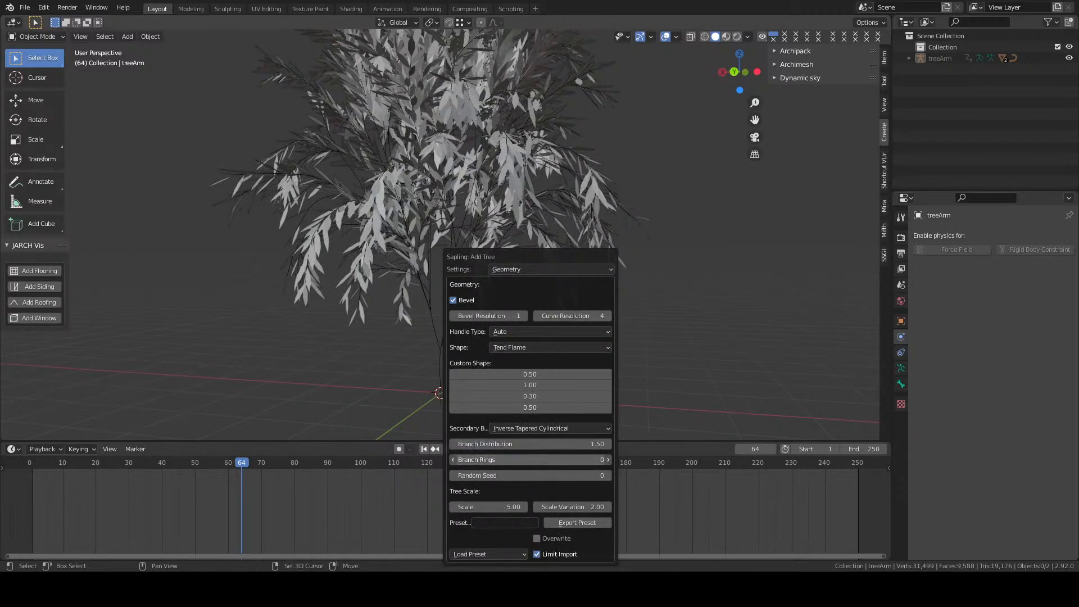
{"action": "left_click_drag", "start_coordinate": [552, 460], "coordinate": [563, 460]}
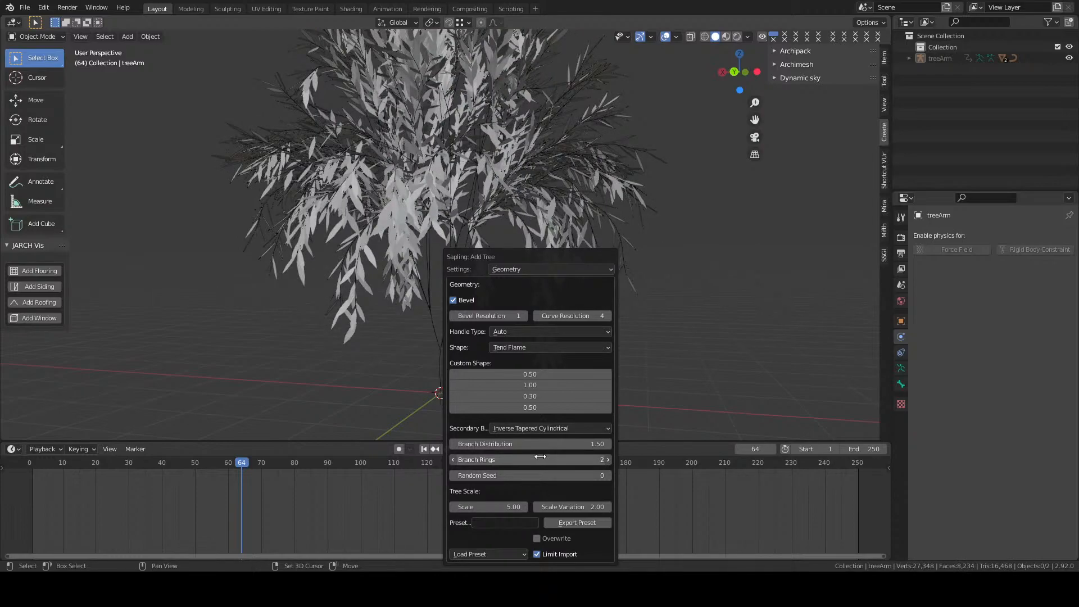
{"action": "left_click", "coordinate": [562, 460]}
{"action": "type", "text": "43"}
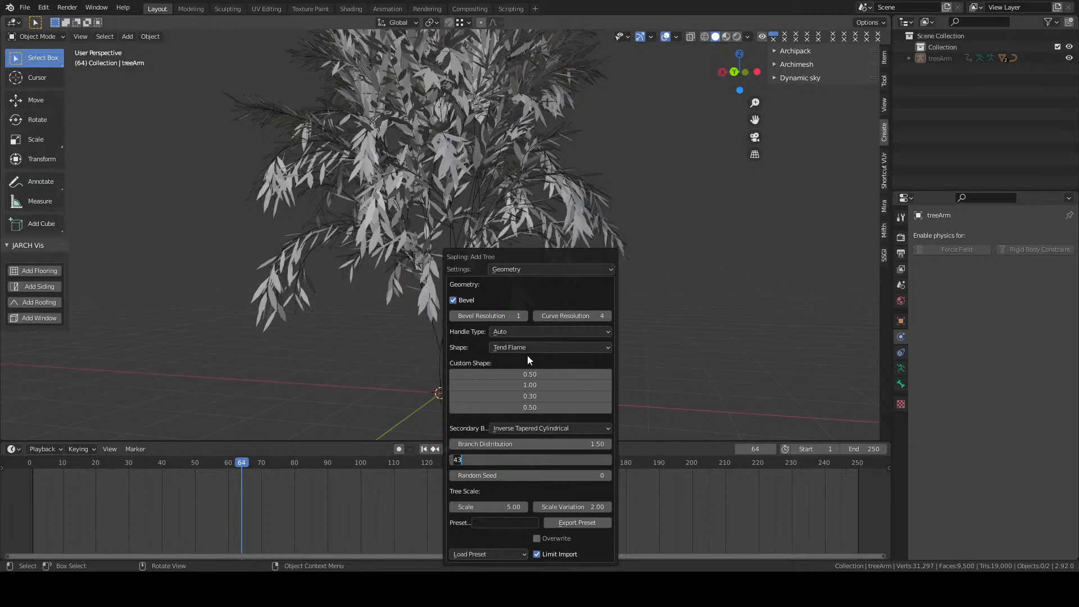
{"action": "key", "text": "Return"}
Lower the Ratio to 0.00 in the tree's Branch Radius settings and close the Sapling settings
{"action": "left_click", "coordinate": [510, 274]}
{"action": "left_click", "coordinate": [545, 294]}
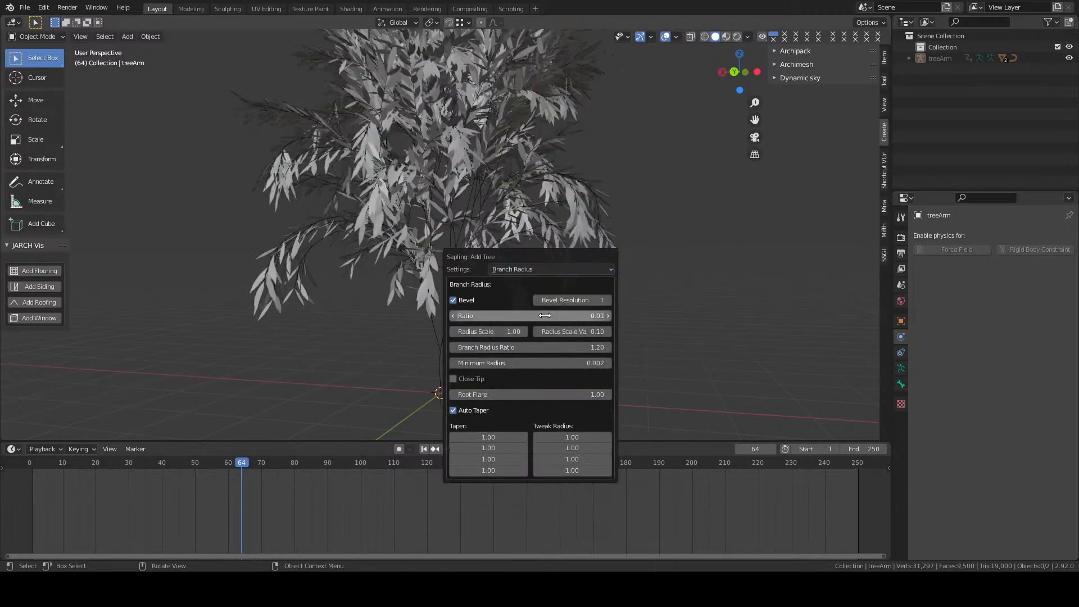
{"action": "left_click_drag", "start_coordinate": [520, 257], "coordinate": [651, 199]}
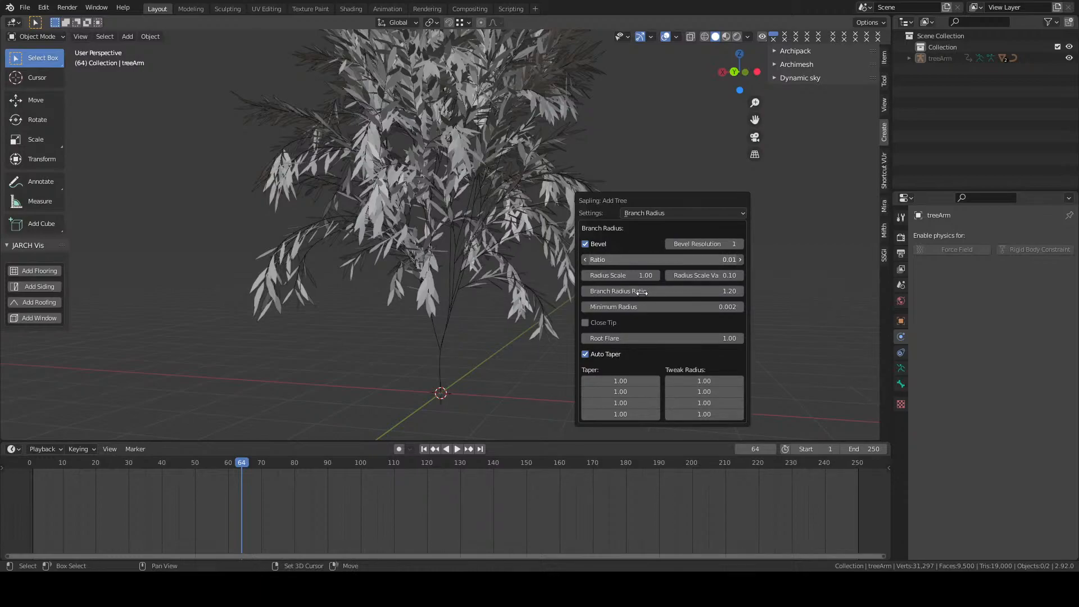
{"action": "left_click_drag", "start_coordinate": [663, 259], "coordinate": [643, 292]}
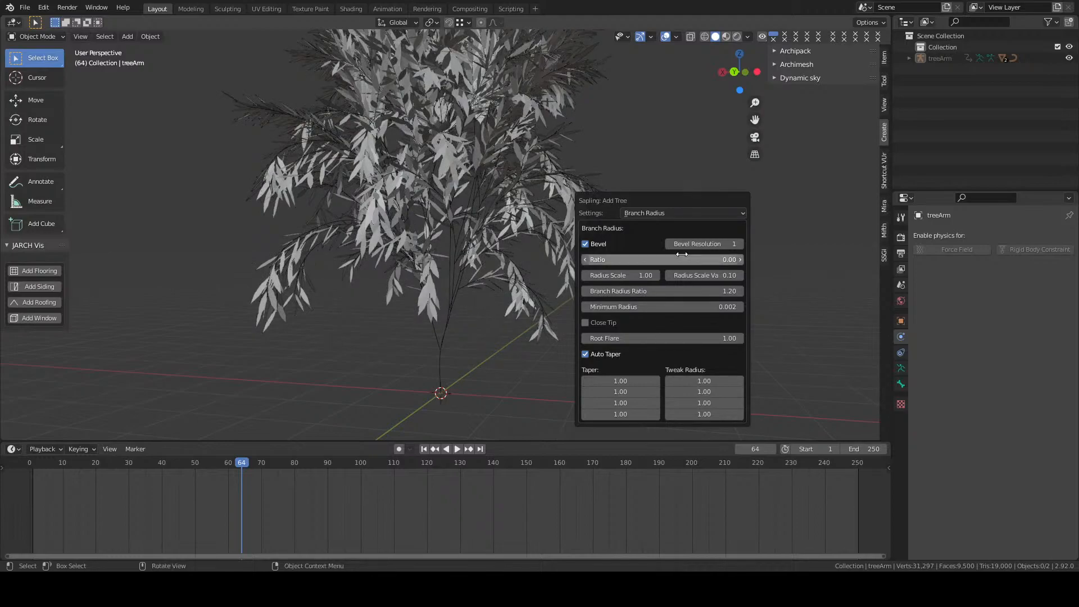
{"action": "left_click", "coordinate": [494, 382]}
Play the modified tree's animation repeatedly from the first frame, examining its movement from several angles and distances
{"action": "scroll", "coordinate": [485, 268], "scroll_direction": "down", "scroll_amount": 2}
{"action": "key", "text": "space"}
{"action": "mouse_move", "coordinate": [486, 268]}
{"action": "middle_mouse_down"}
{"action": "mouse_move", "coordinate": [484, 296]}
{"action": "mouse_move", "coordinate": [558, 284]}
{"action": "mouse_move", "coordinate": [586, 298]}
{"action": "mouse_move", "coordinate": [330, 293]}
{"action": "mouse_move", "coordinate": [542, 279]}
{"action": "mouse_move", "coordinate": [342, 287]}
{"action": "mouse_move", "coordinate": [451, 286]}
{"action": "mouse_move", "coordinate": [539, 270]}
{"action": "mouse_move", "coordinate": [498, 282]}
{"action": "middle_mouse_up"}
{"action": "scroll", "coordinate": [493, 298], "scroll_direction": "up", "scroll_amount": 4}
{"action": "key", "text": "space"}
{"action": "key", "text": "shift+Left"}
{"action": "key", "text": "space"}
{"action": "scroll", "coordinate": [451, 286], "scroll_direction": "up", "scroll_amount": 1}
{"action": "key", "text": "space"}
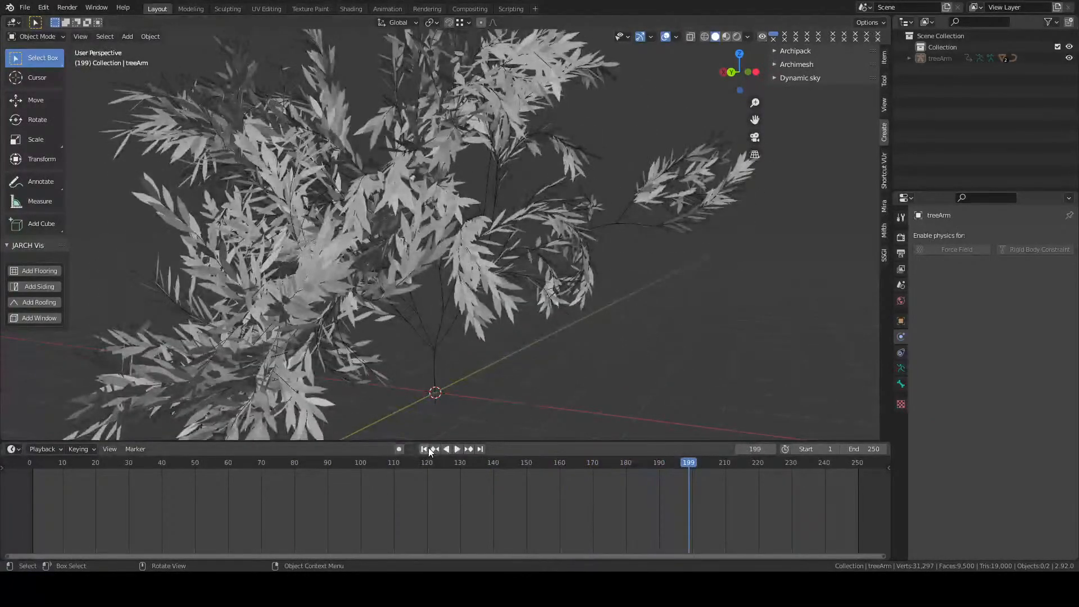
{"action": "left_click", "coordinate": [424, 449]}
{"action": "key", "text": "space"}
{"action": "middle_click_drag", "start_coordinate": [375, 235], "coordinate": [580, 265]}
{"action": "scroll", "coordinate": [579, 303], "scroll_direction": "down", "scroll_amount": 5}
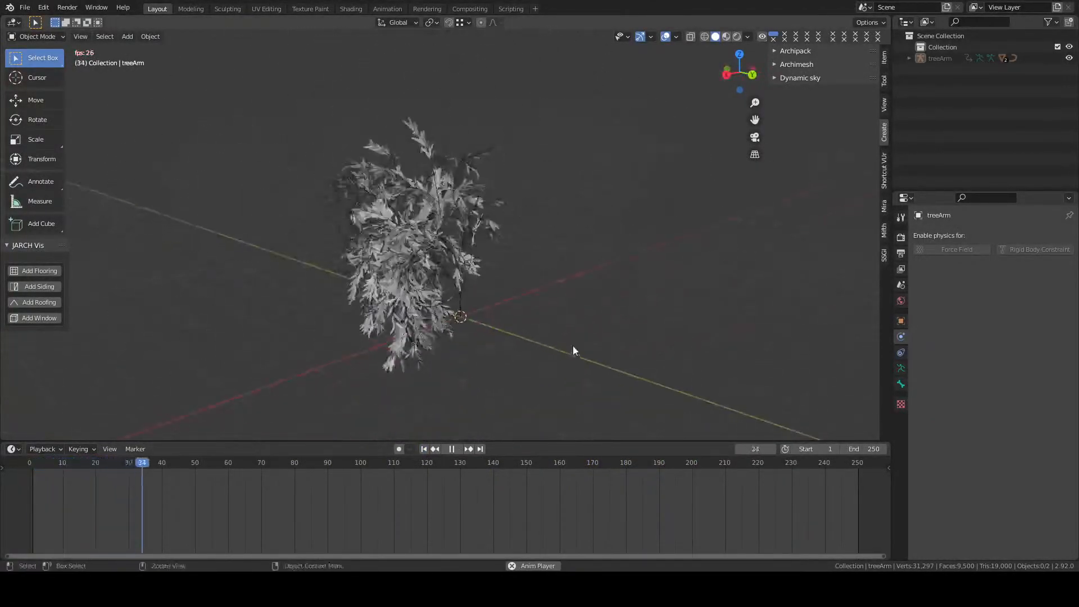
Delete all the tree objects, stop the playback and return the timeline to the first frame
{"action": "key", "text": "a"}
{"action": "key", "text": "x"}
{"action": "left_click", "coordinate": [500, 281]}
{"action": "key", "text": "space"}
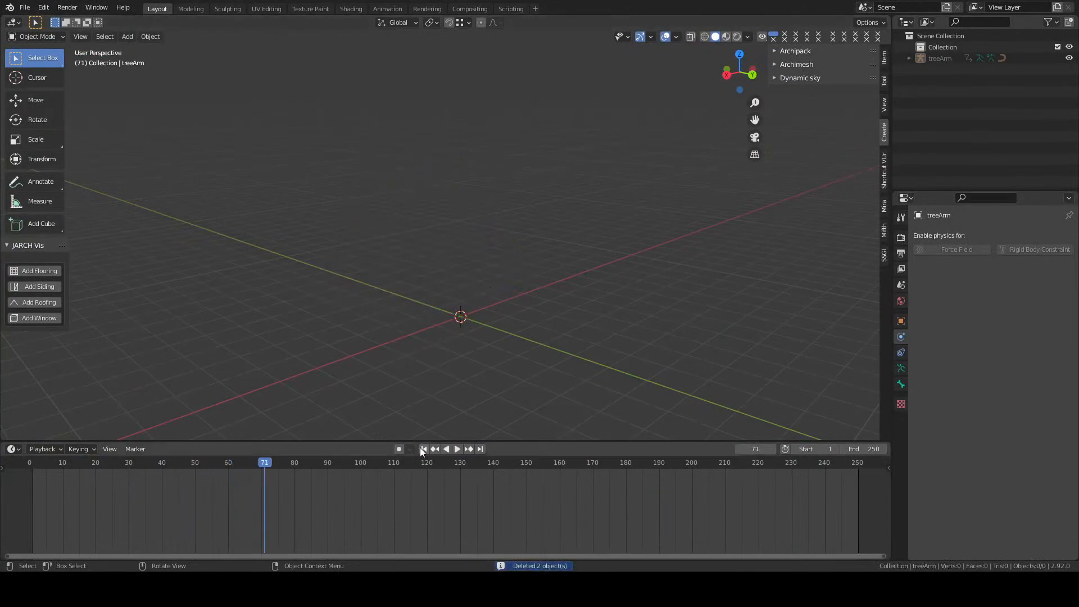
{"action": "left_click", "coordinate": [424, 449]}
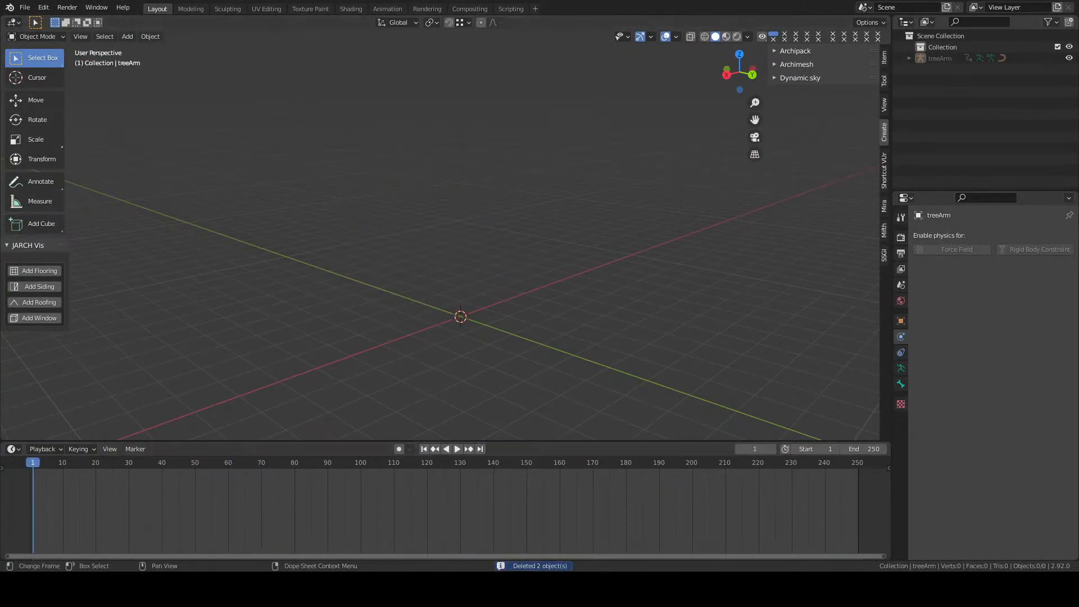
{"action": "middle_click_drag", "start_coordinate": [434, 264], "coordinate": [511, 251]}
{"action": "scroll", "coordinate": [432, 271], "scroll_direction": "up", "scroll_amount": 4}
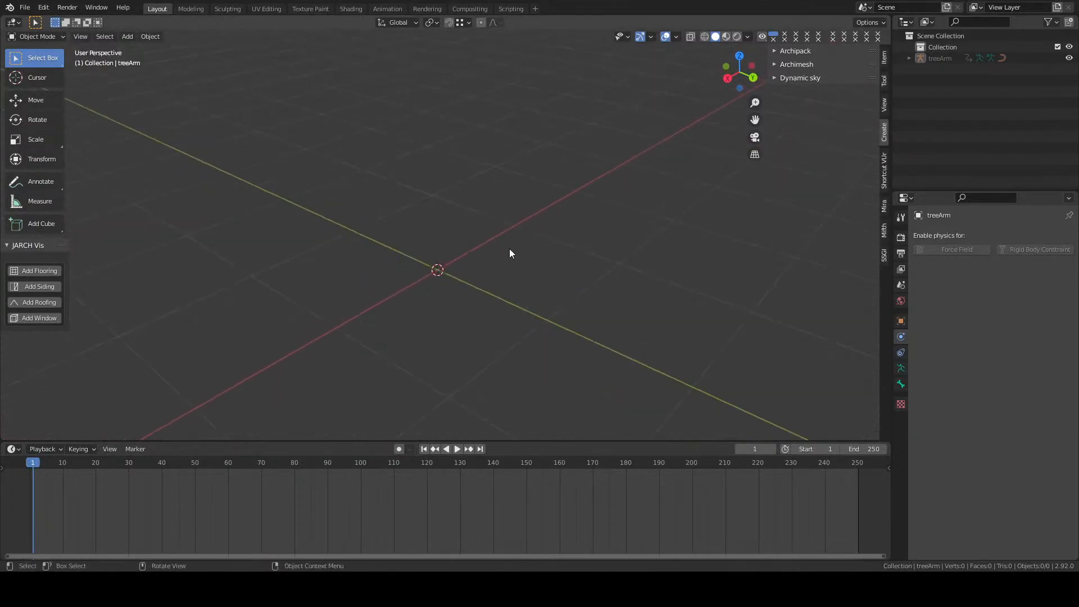
{"action": "middle_click_drag", "start_coordinate": [551, 217], "coordinate": [437, 181]}
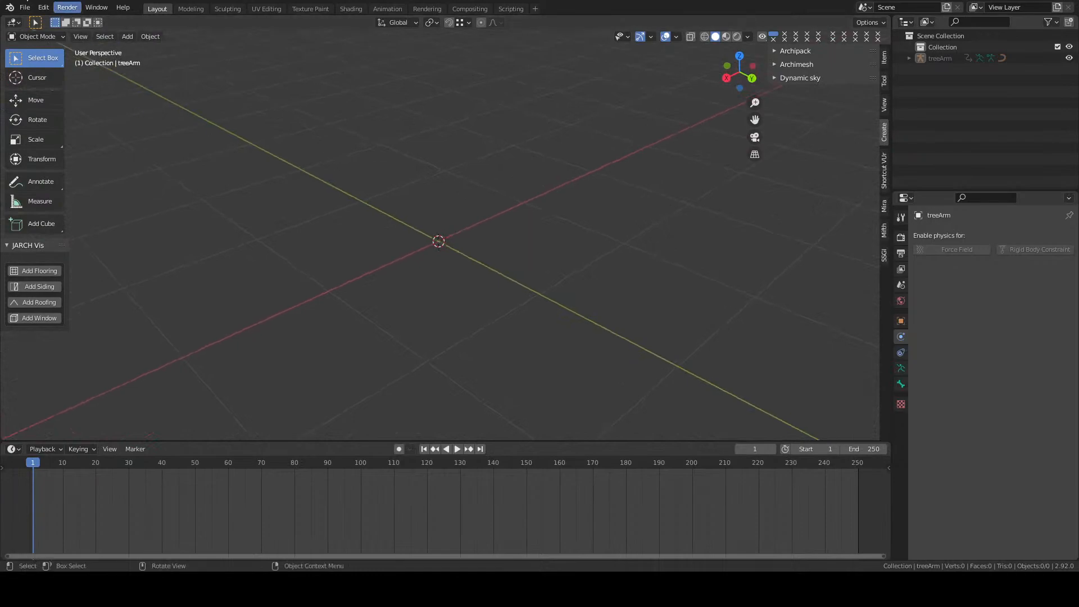
{"action": "left_click", "coordinate": [25, 8]}
{"action": "mouse_move", "coordinate": [44, 7]}
{"action": "left_click", "coordinate": [65, 168]}
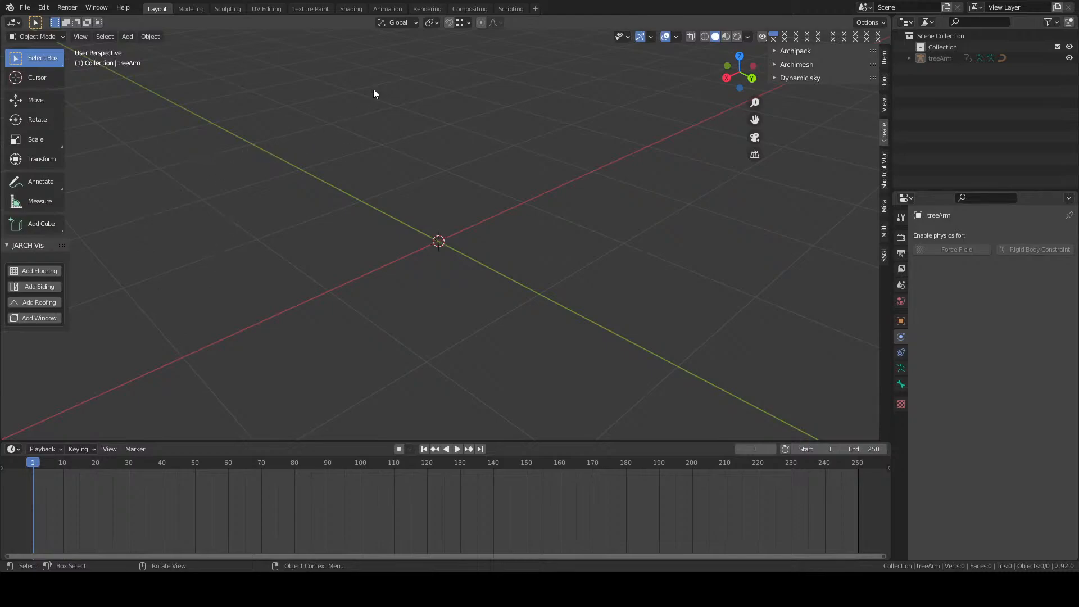
{"action": "middle_click_drag", "start_coordinate": [437, 151], "coordinate": [436, 248]}
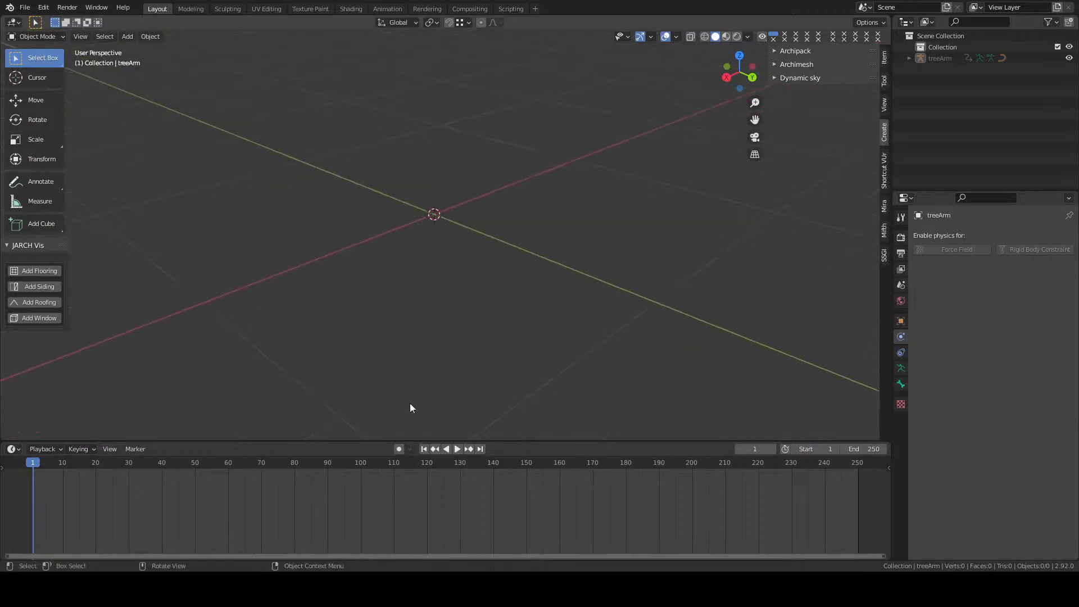